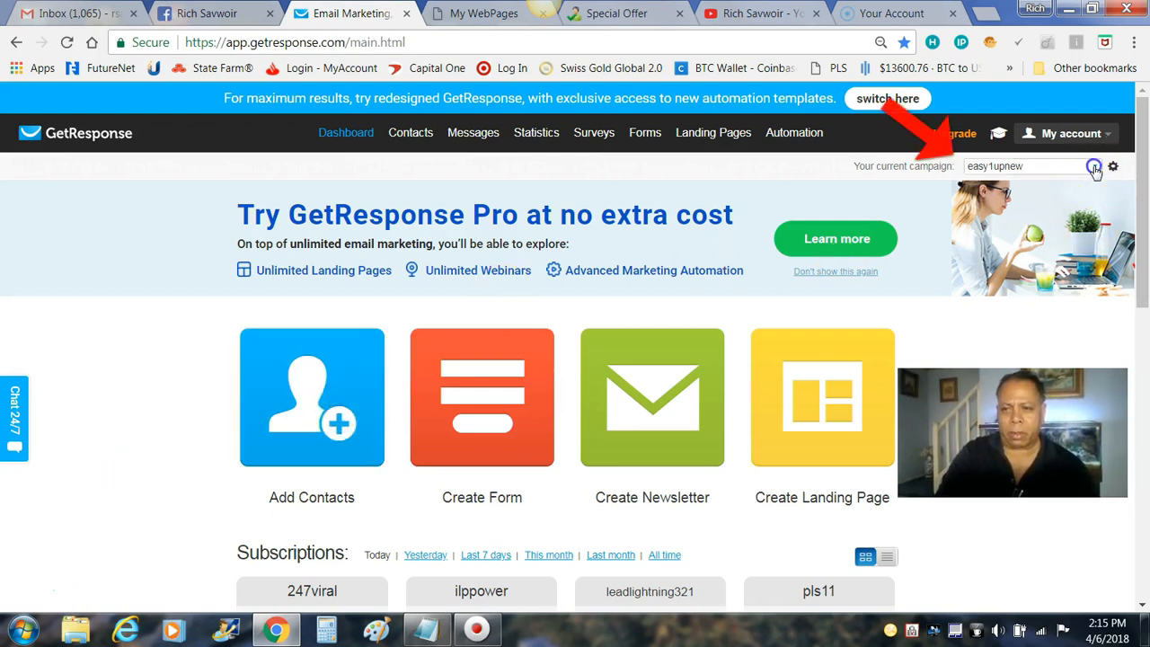
# Step: Start a new newsletter for the easy1upnew campaign using the Drag-and-Drop Email Editor
pyautogui.click(1095, 169)
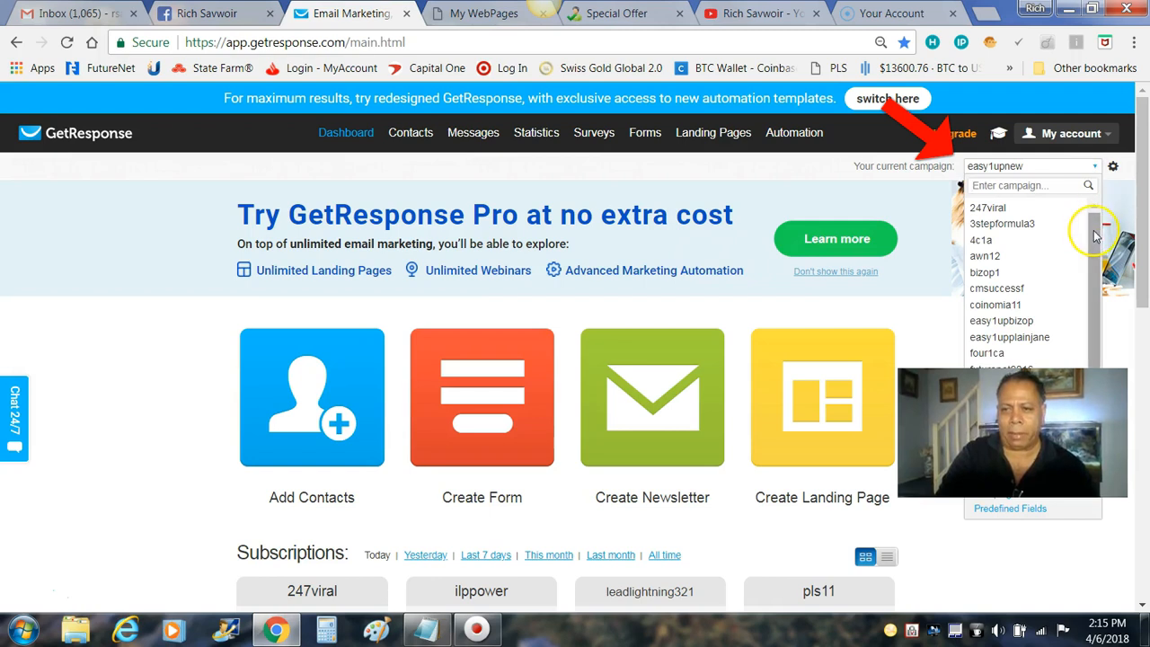
pyautogui.click(1034, 171)
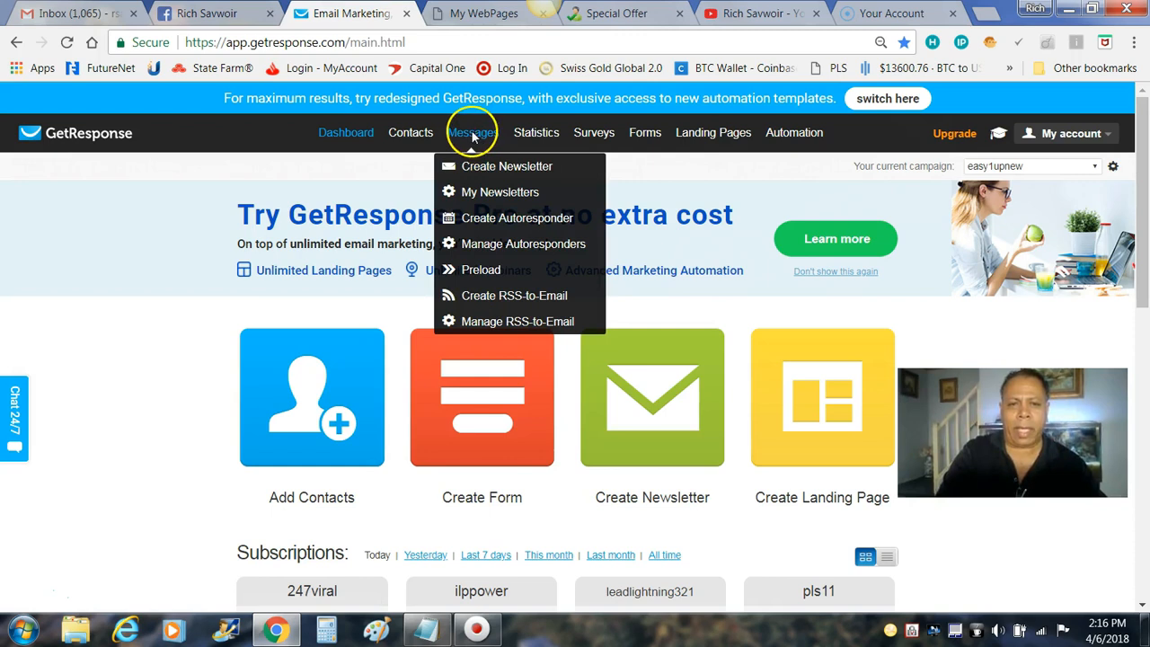
pyautogui.moveTo(401, 144)
pyautogui.moveTo(475, 126)
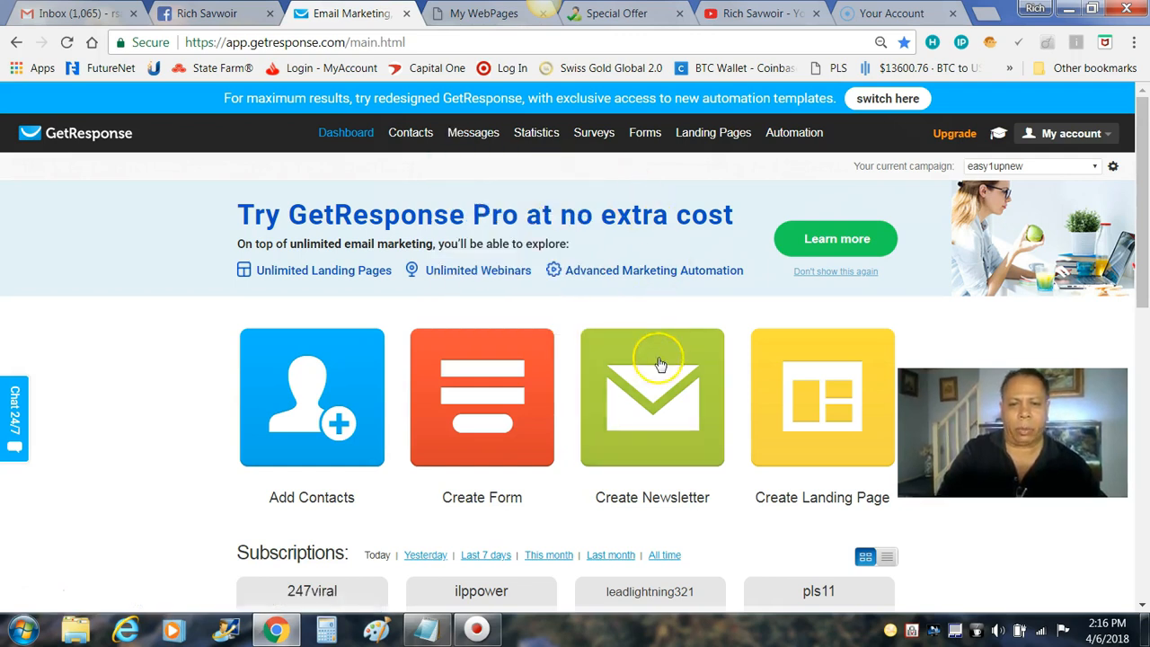
pyautogui.click(655, 385)
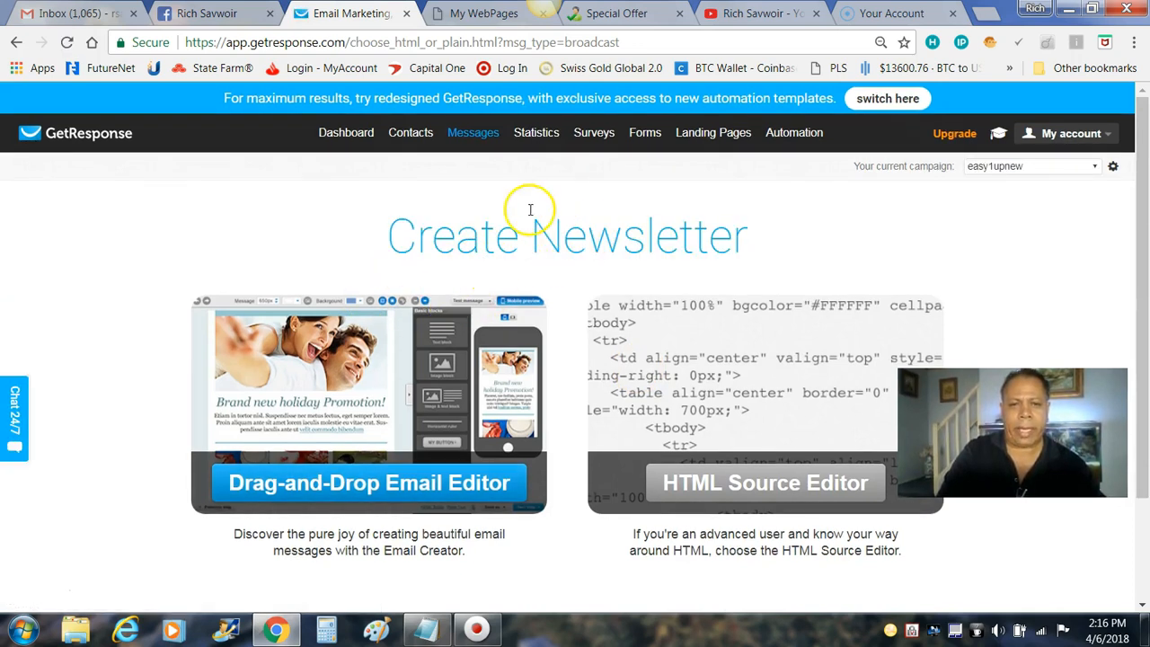
pyautogui.moveTo(468, 134)
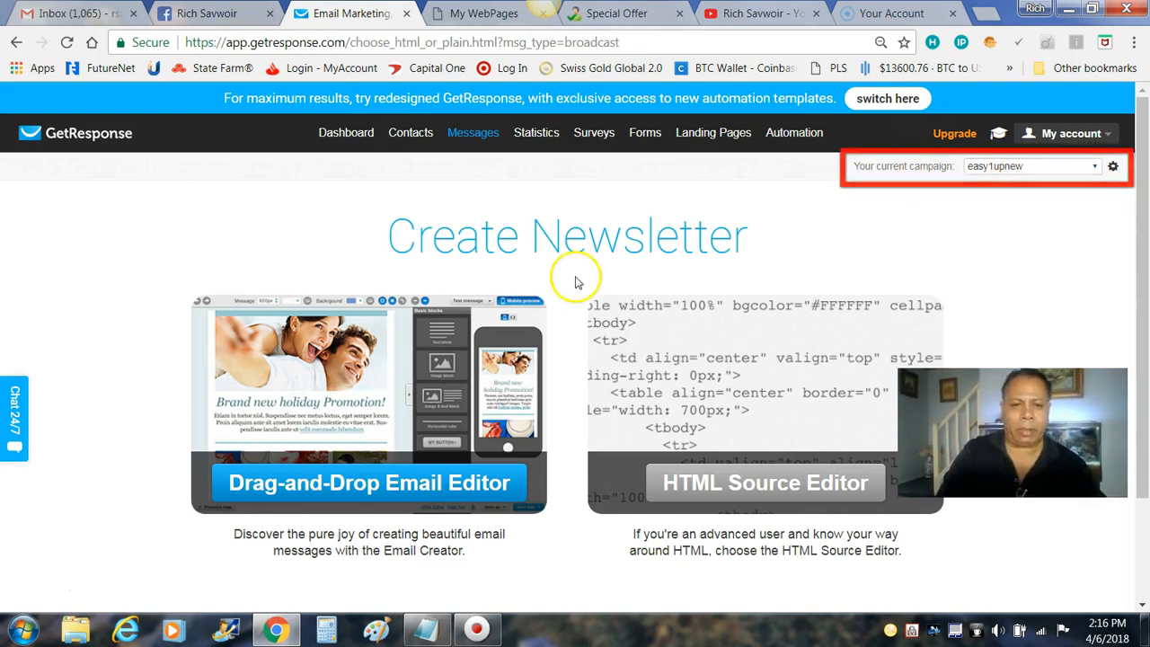
pyautogui.click(419, 382)
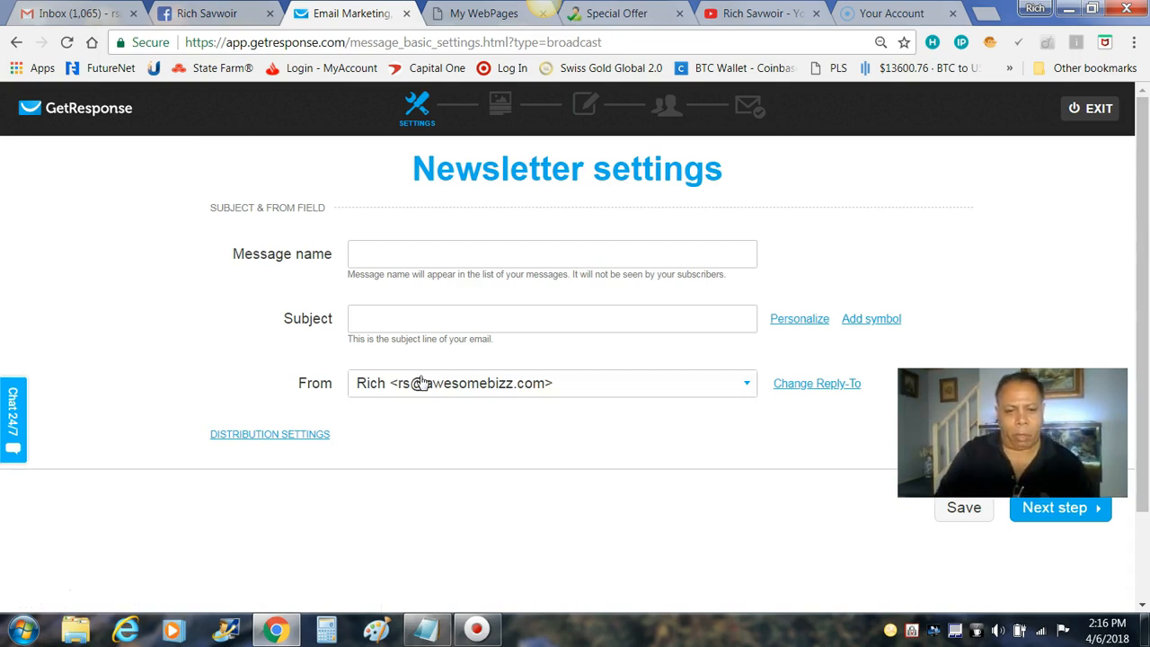
# Step: Switch to Notepad and copy the title line "[ 7 Figure Plan ] - 1000's are very successful with this strategy!"
pyautogui.moveTo(433, 635)
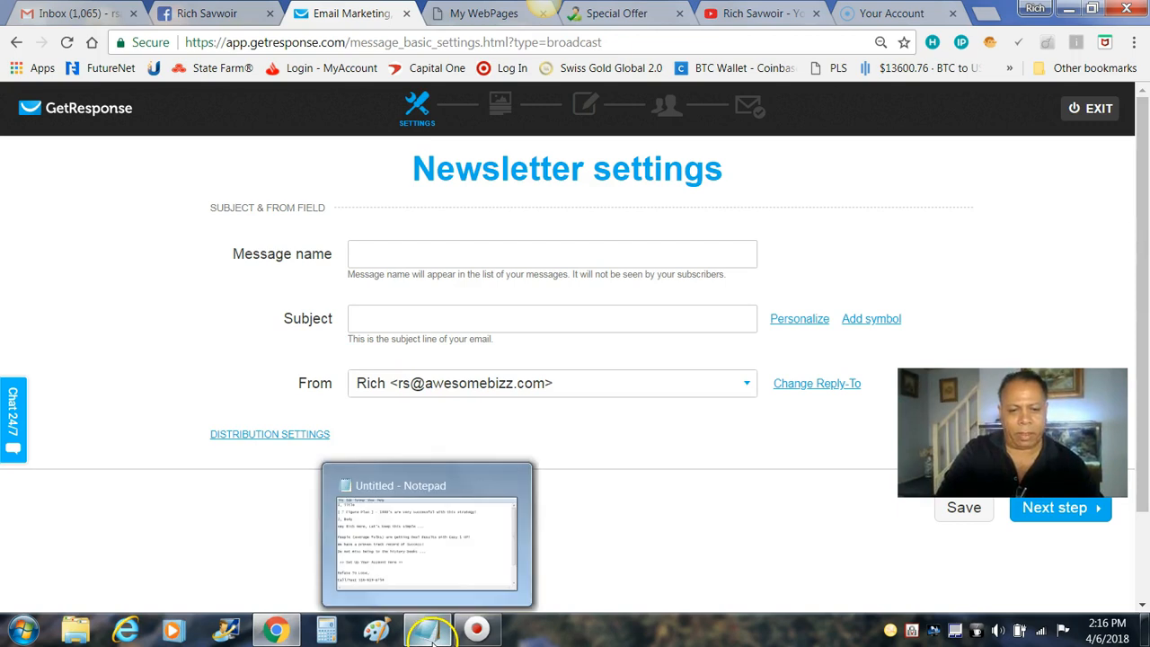
pyautogui.click(432, 552)
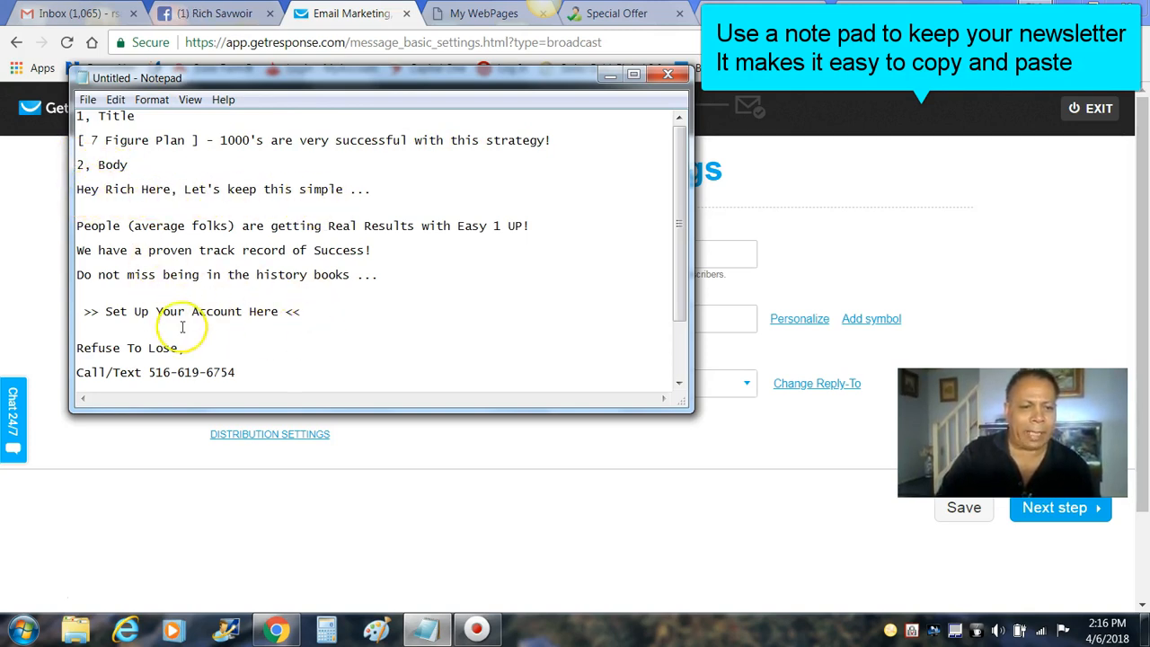
pyautogui.moveTo(680, 249)
pyautogui.mouseDown()
pyautogui.moveTo(681, 340)
pyautogui.moveTo(678, 253)
pyautogui.mouseUp()
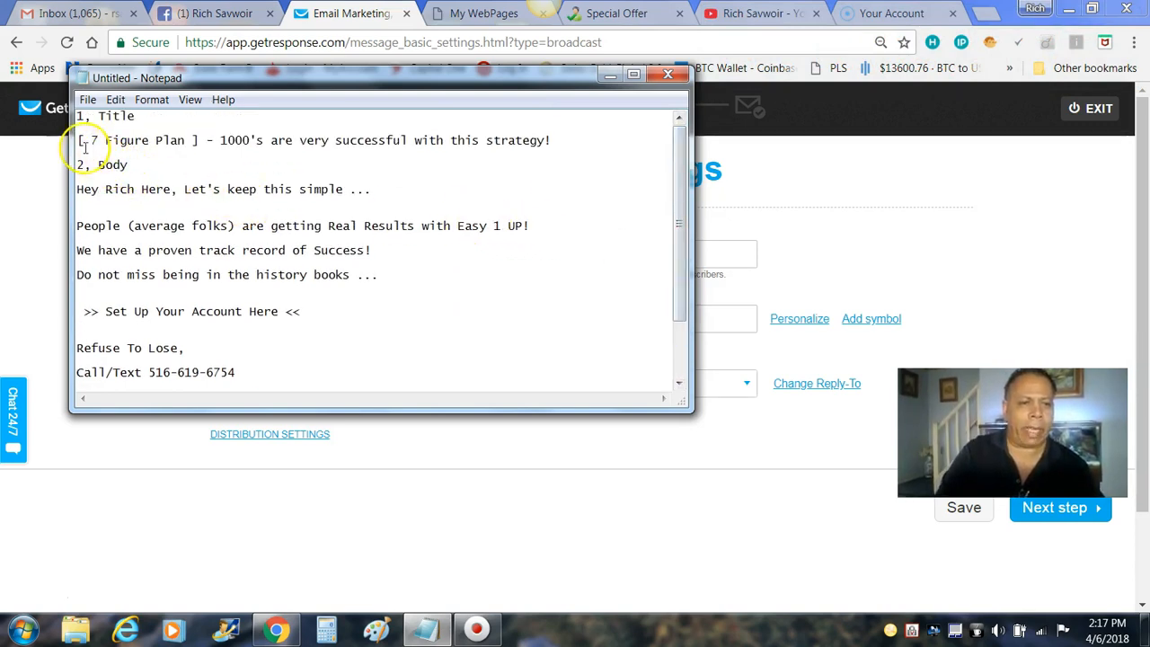
pyautogui.moveTo(87, 141); pyautogui.dragTo(552, 136)
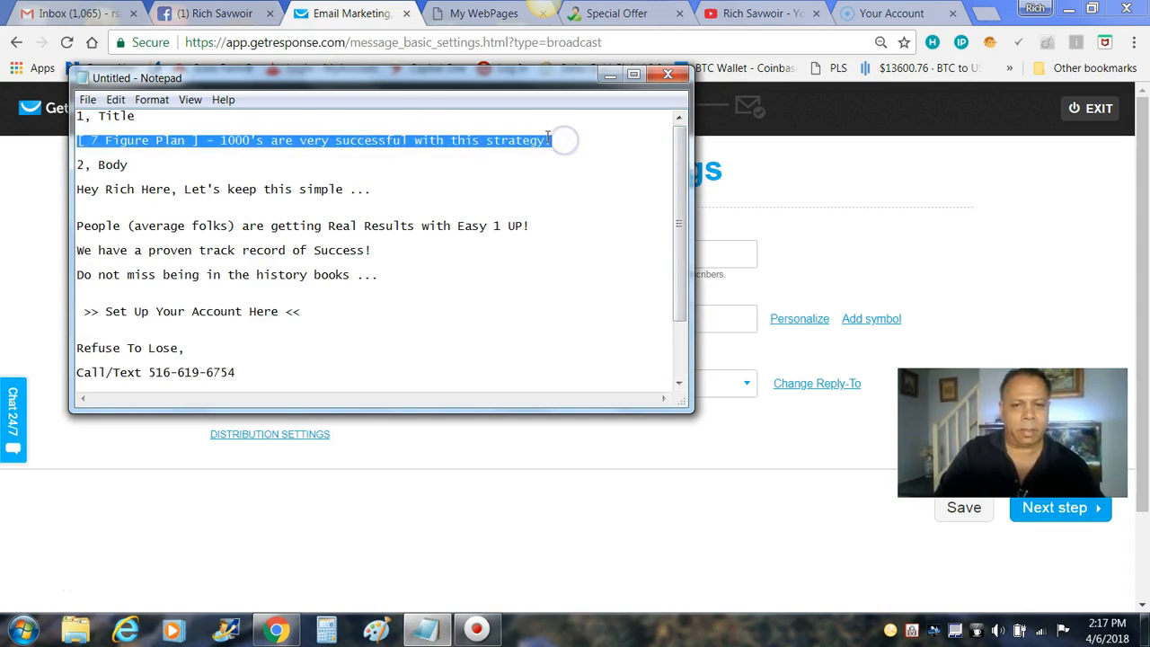
pyautogui.rightClick(547, 138)
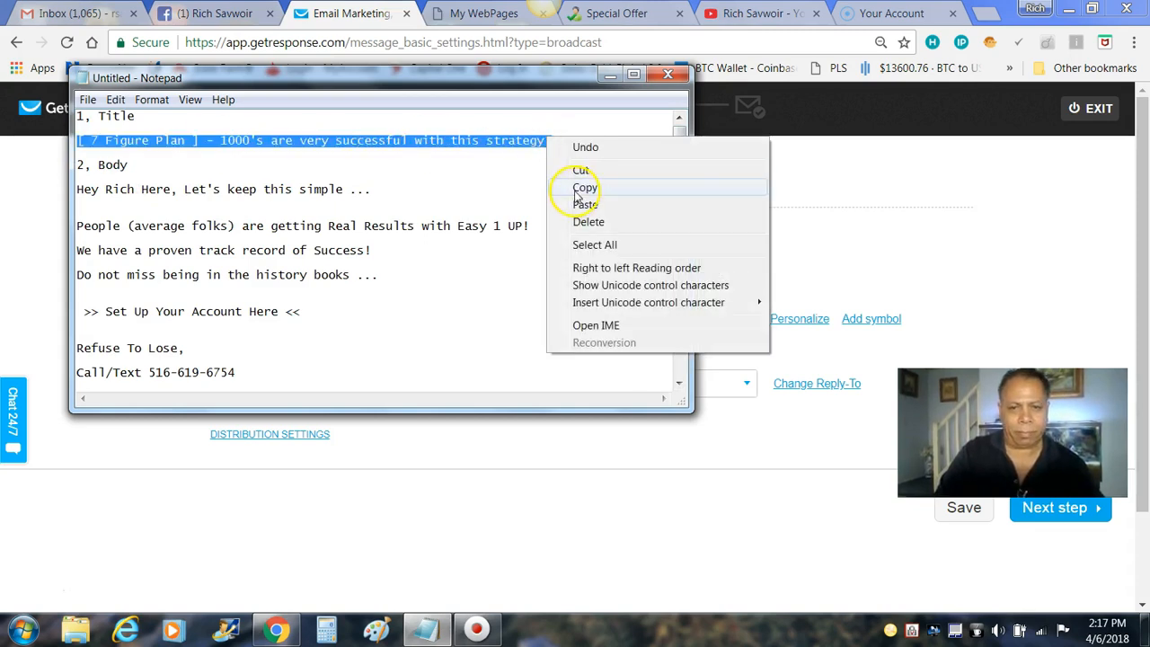
pyautogui.click(575, 189)
pyautogui.click(610, 74)
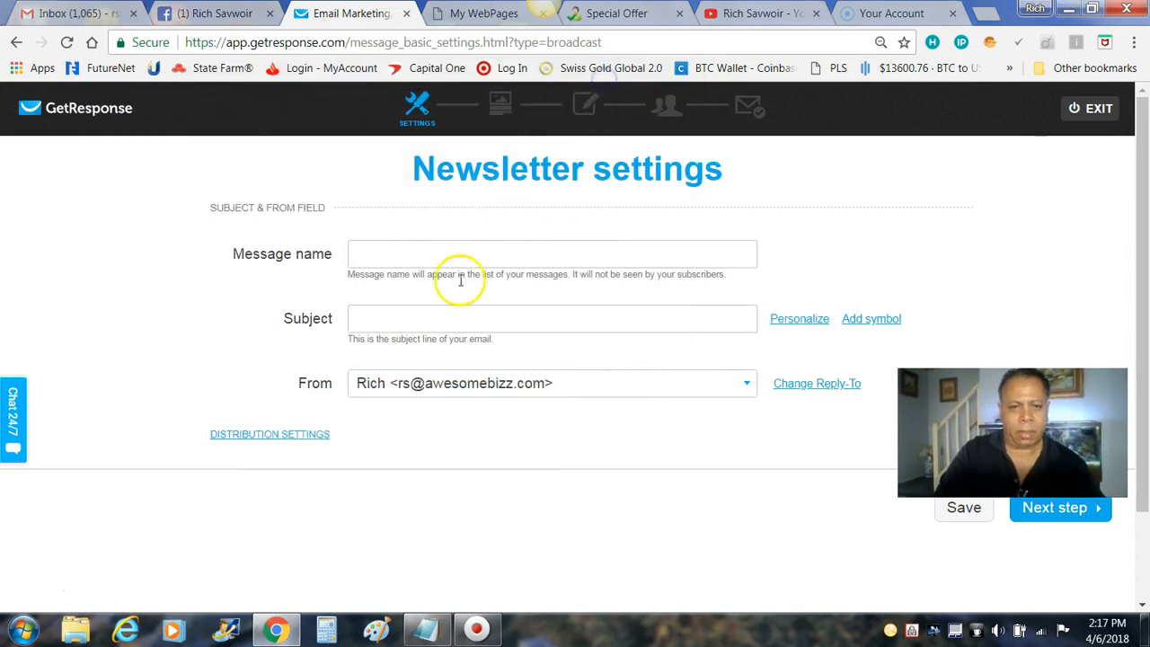
# Step: Paste the copied title as both the message name and the subject, and continue to template selection
pyautogui.click(409, 258)
pyautogui.rightClick(410, 258)
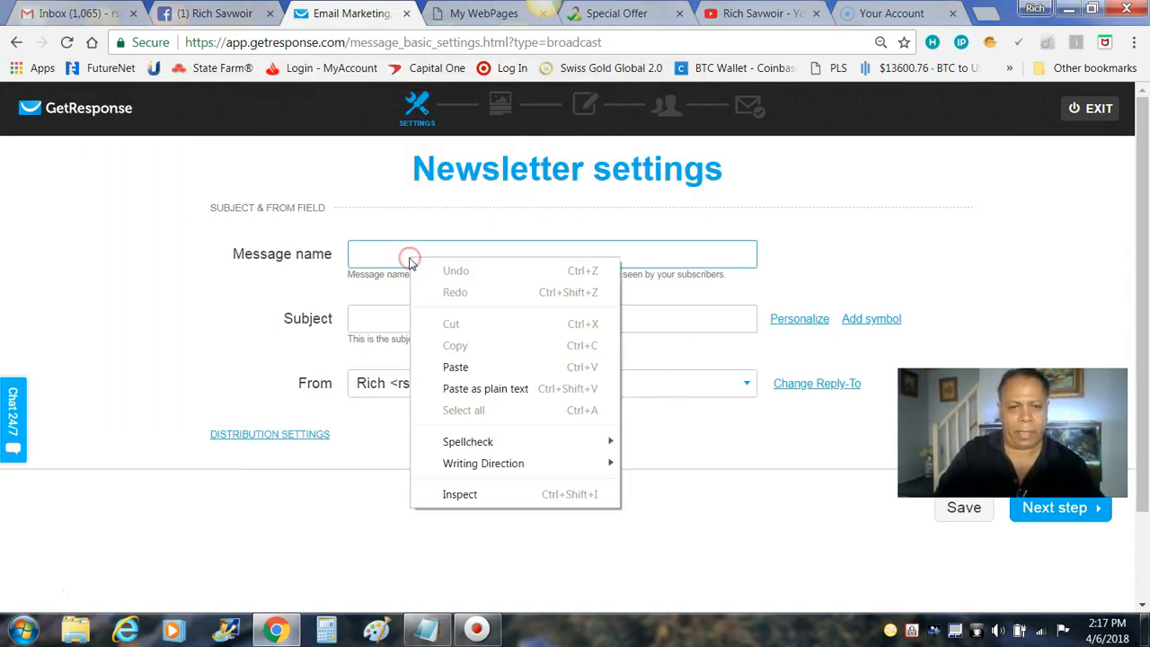
pyautogui.click(438, 363)
pyautogui.click(387, 322)
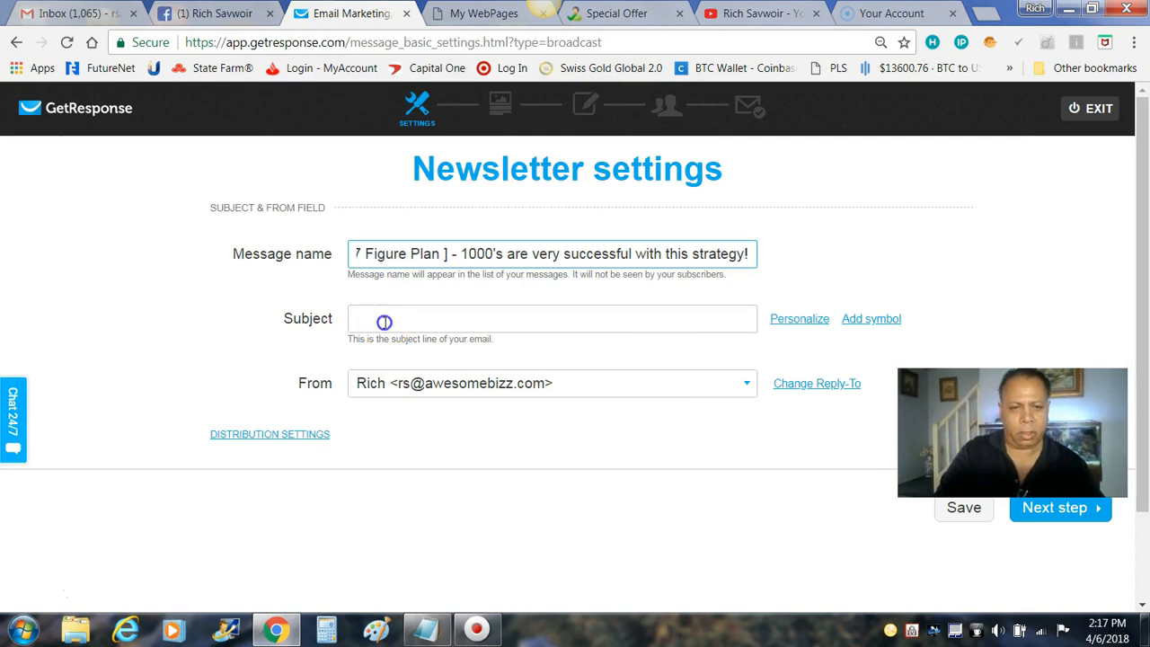
pyautogui.rightClick(385, 322)
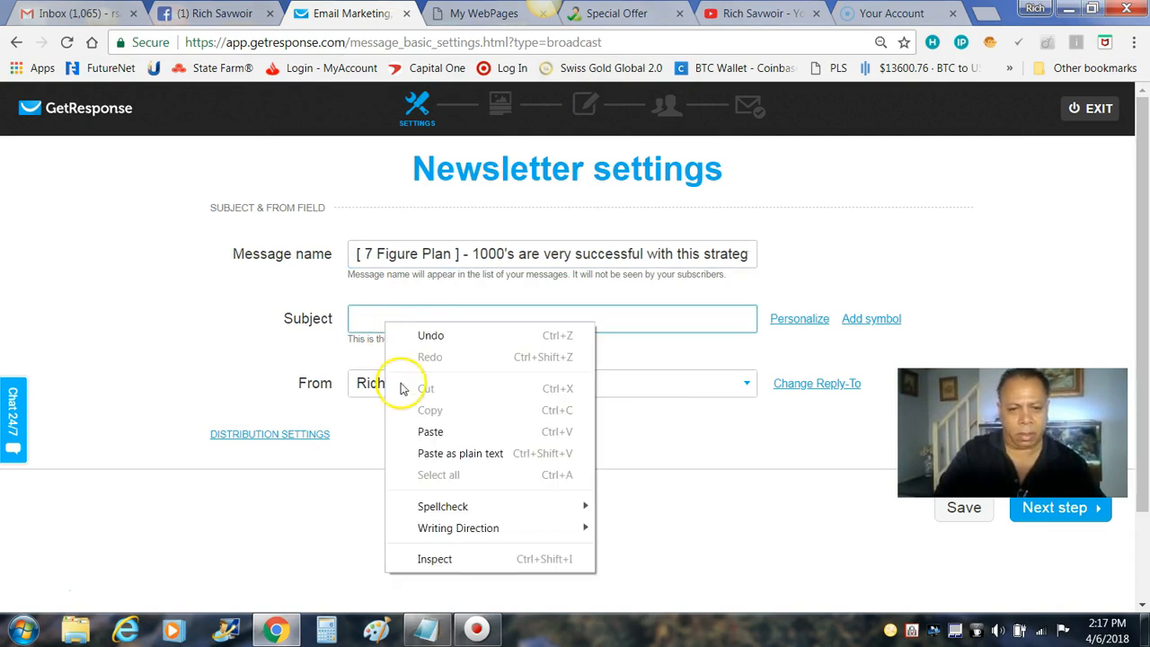
pyautogui.click(421, 433)
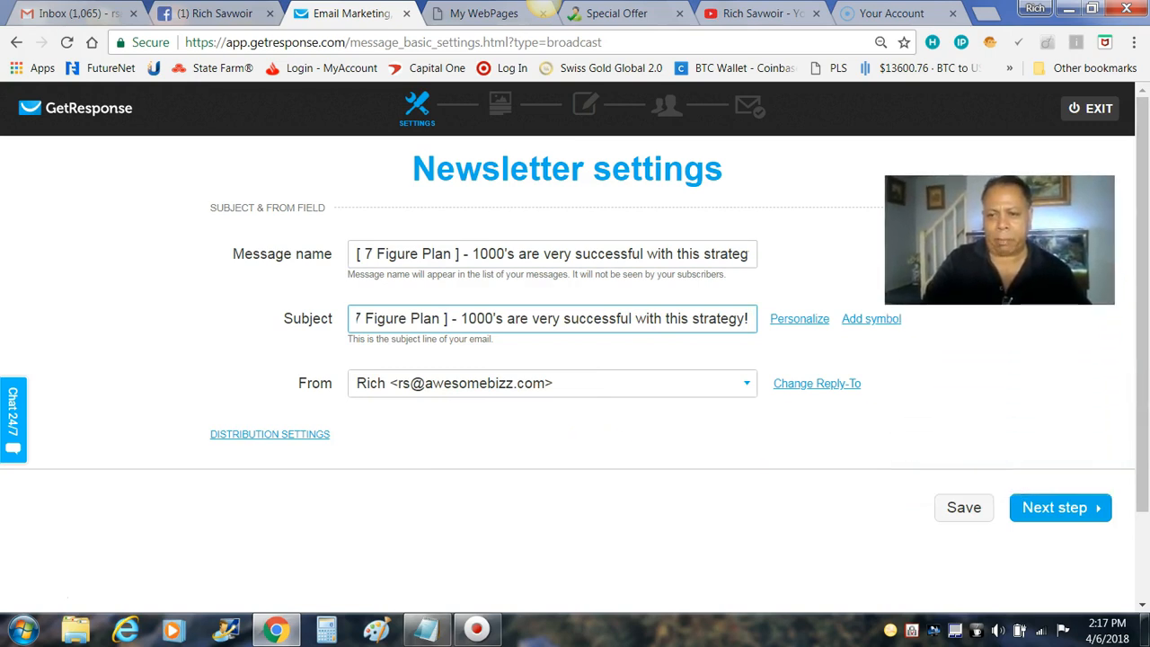
pyautogui.click(1041, 509)
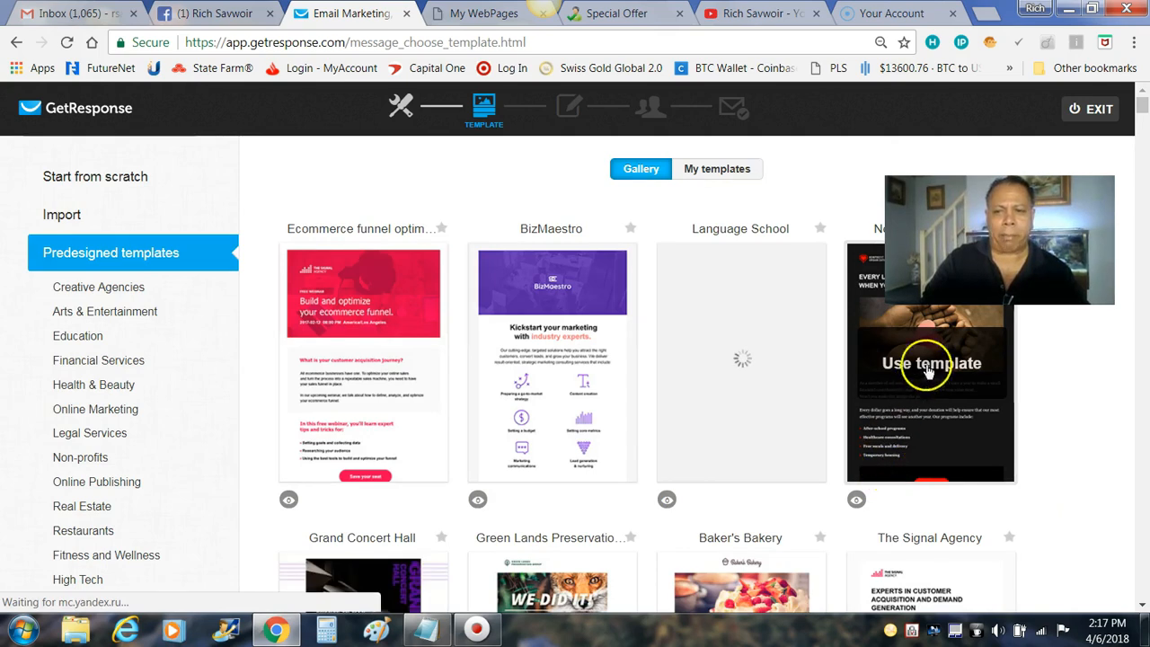
# Step: Start from scratch with the 1 column-3 template and delete its image placeholder block
pyautogui.click(123, 176)
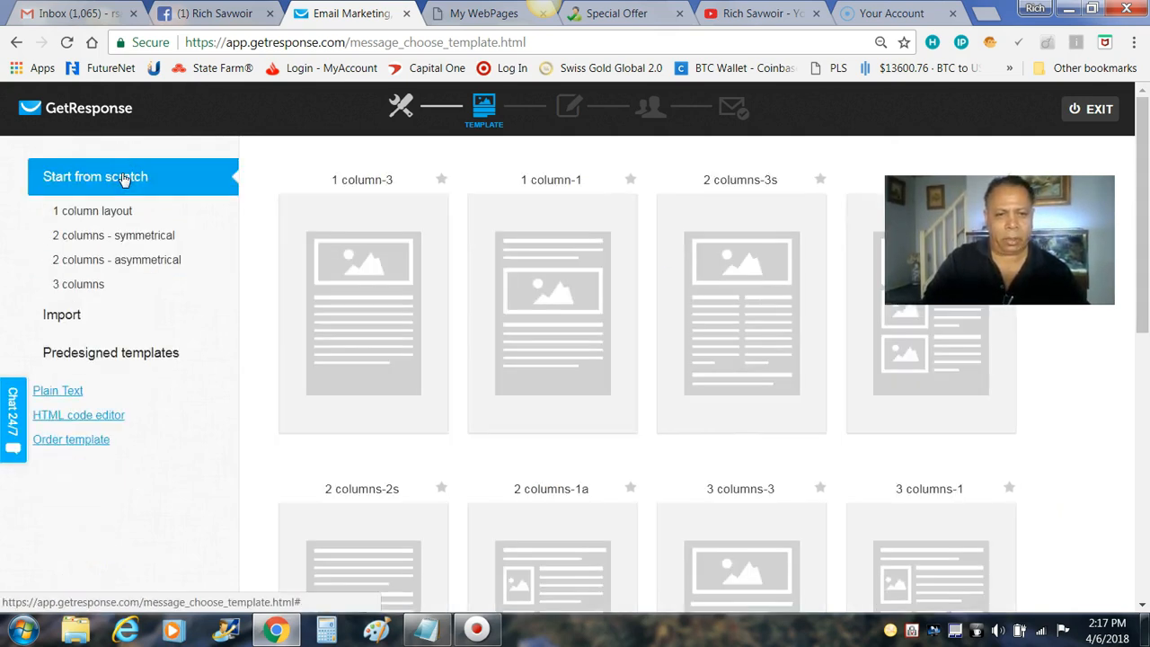
pyautogui.moveTo(327, 257)
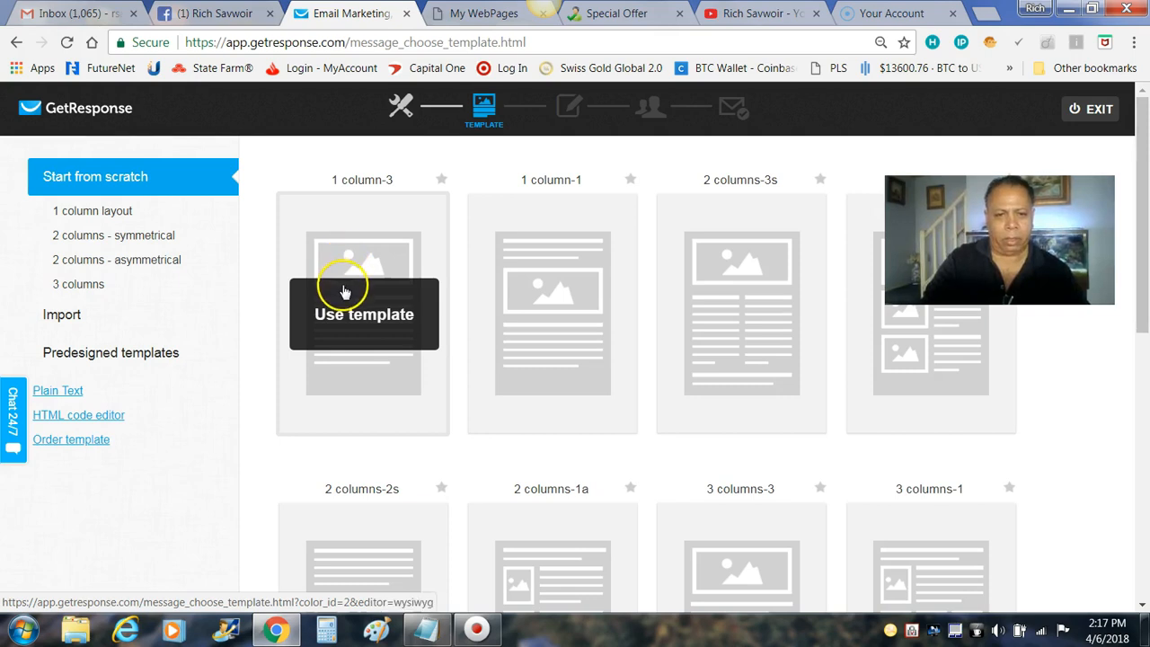
pyautogui.click(352, 313)
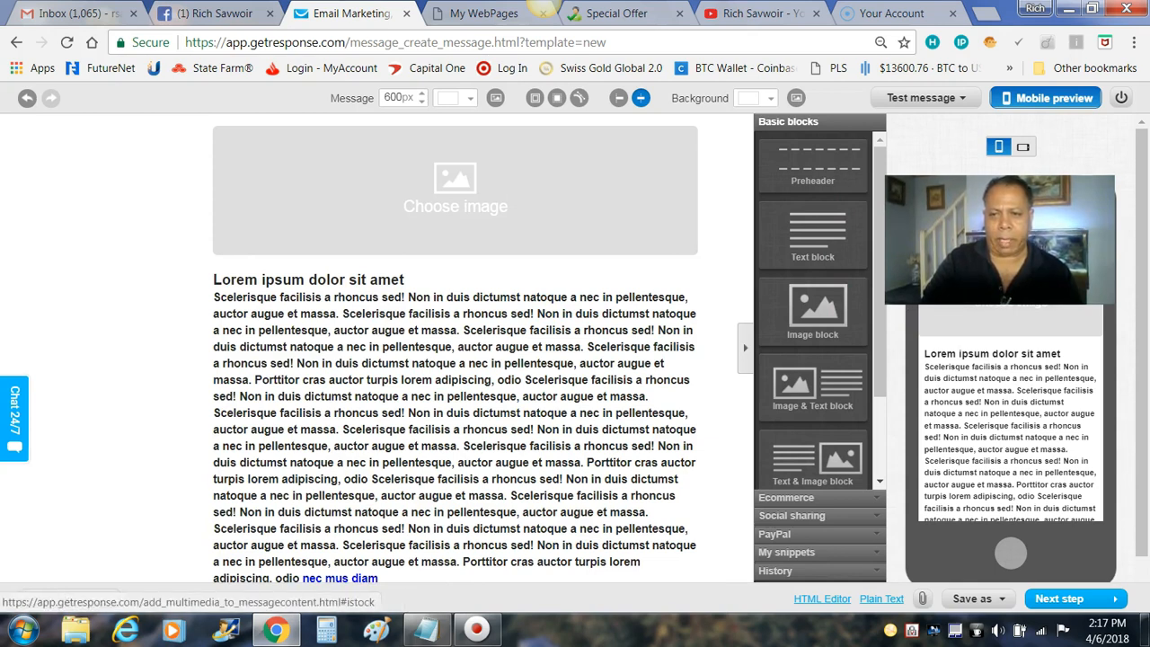
pyautogui.click(544, 203)
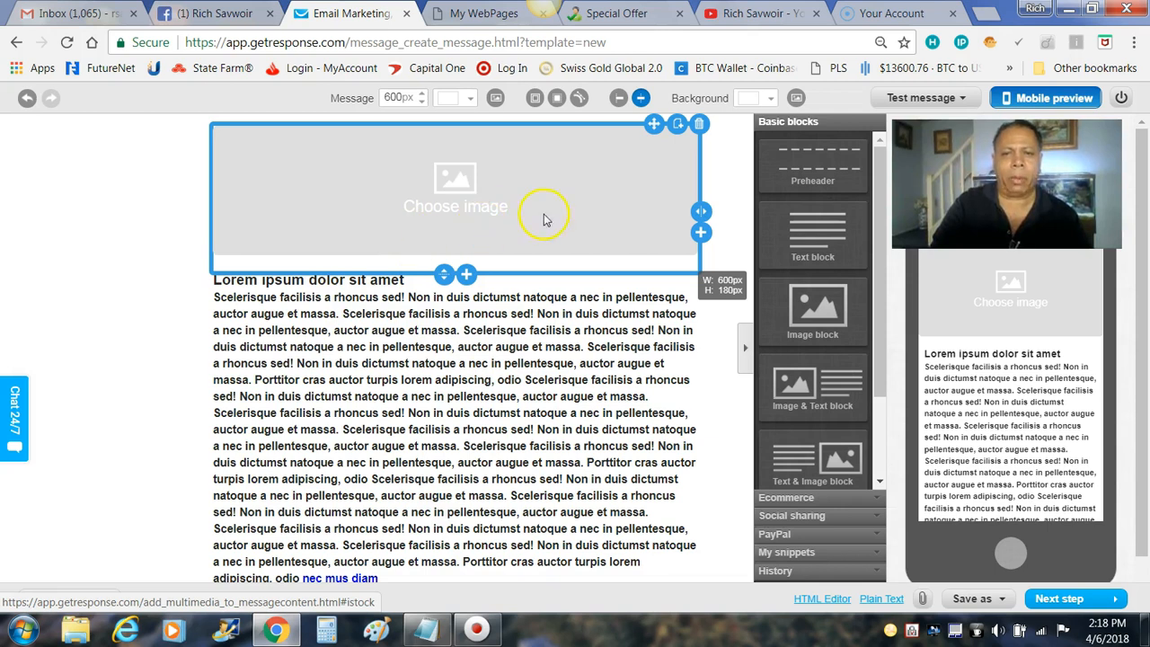
pyautogui.click(699, 126)
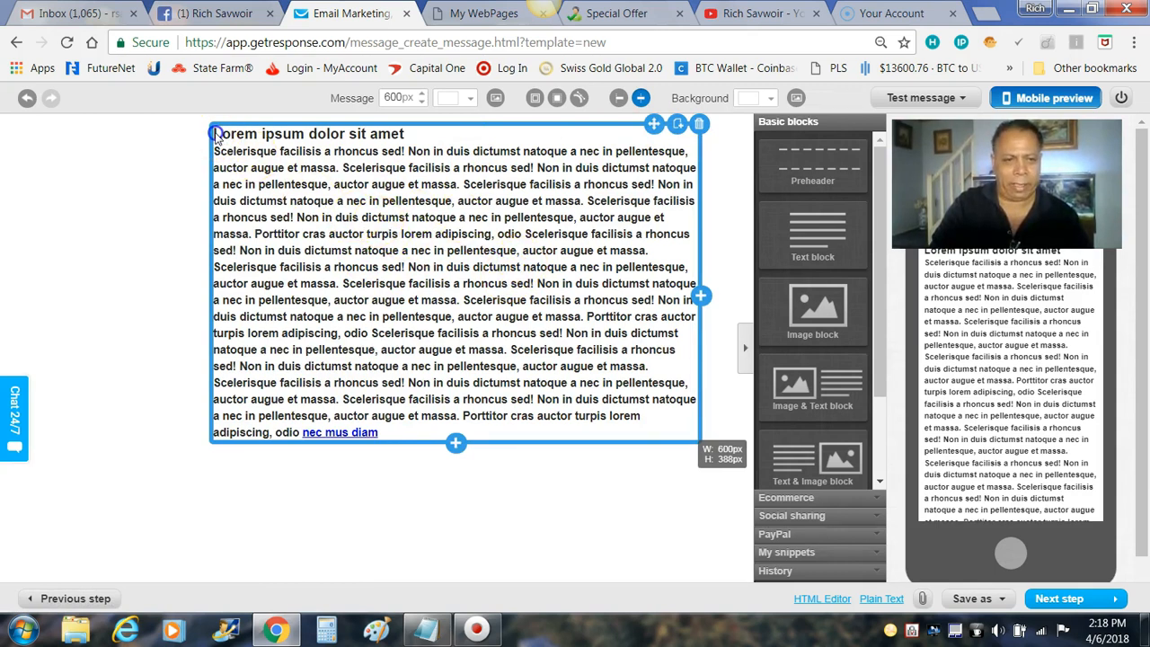
# Step: Replace all the placeholder text with the message body copied from Notepad, from the greeting line down to the first sign-off name
pyautogui.click(216, 133)
pyautogui.moveTo(216, 133); pyautogui.dragTo(445, 433)
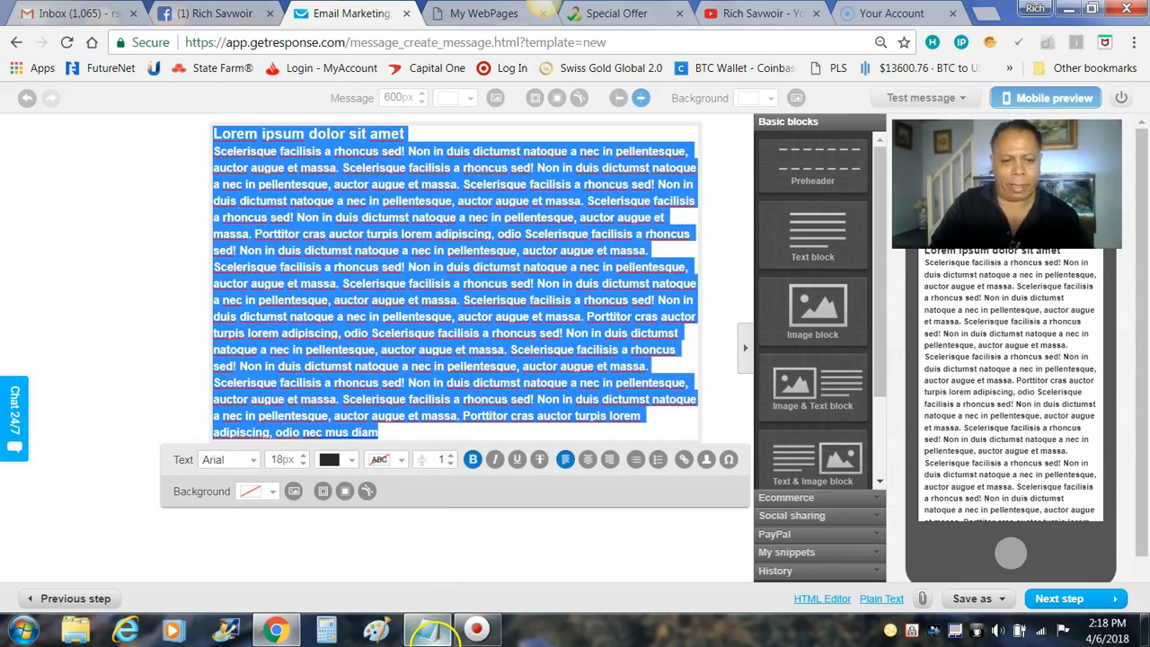
pyautogui.moveTo(431, 633)
pyautogui.click(506, 524)
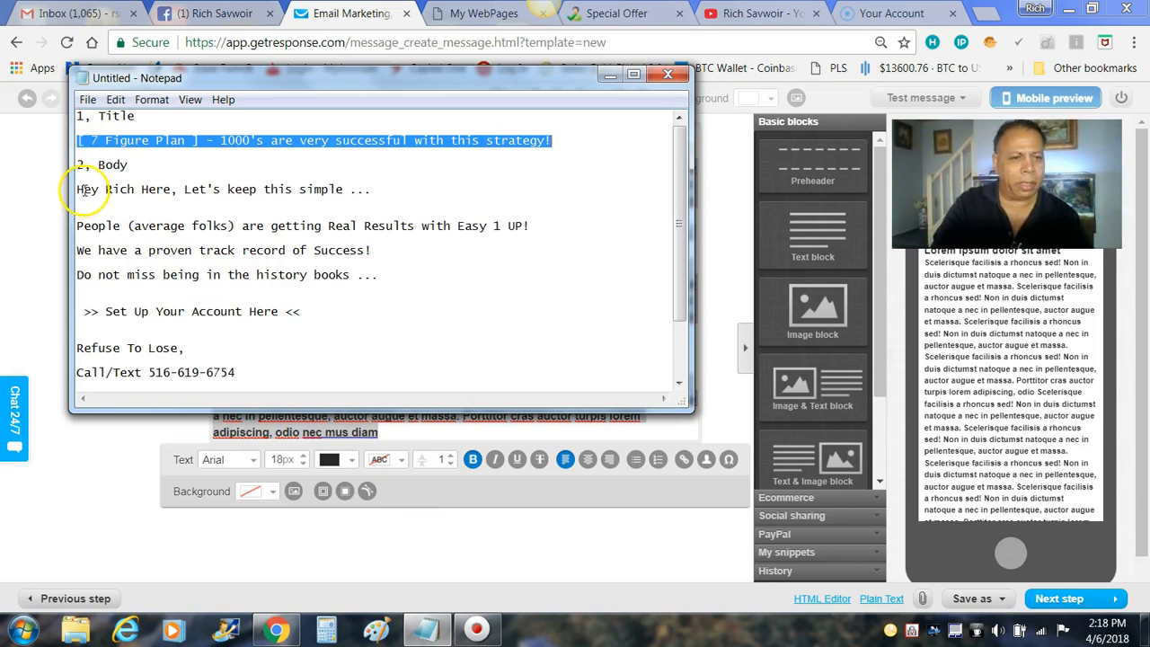
pyautogui.moveTo(78, 191); pyautogui.dragTo(198, 410)
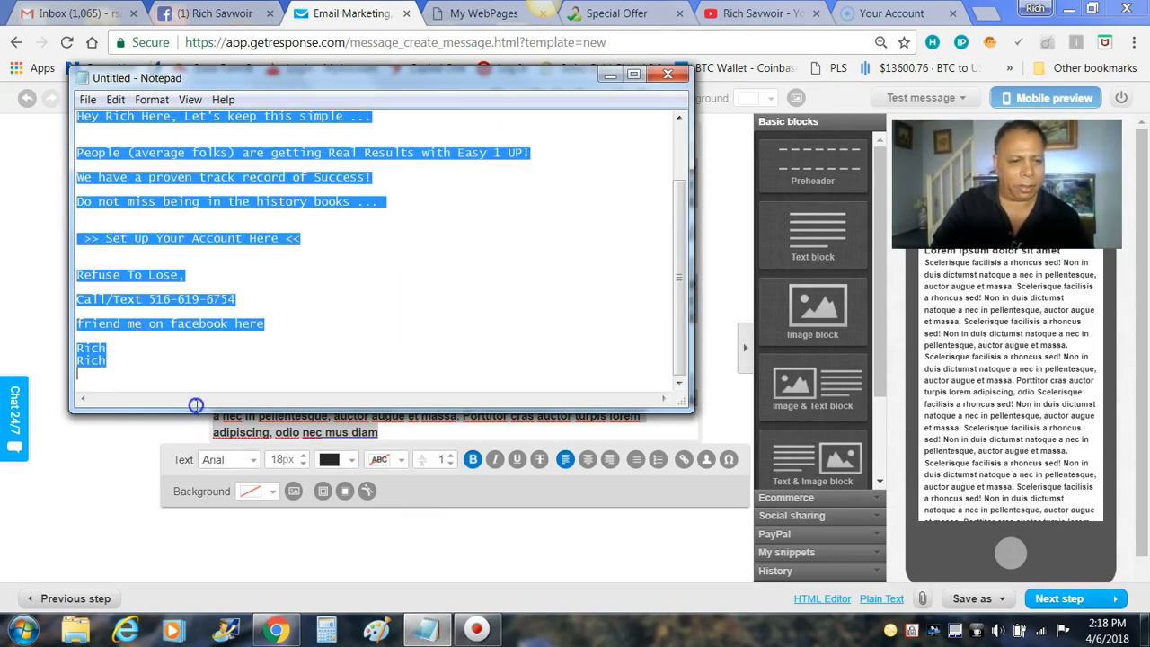
pyautogui.moveTo(171, 368); pyautogui.dragTo(164, 352)
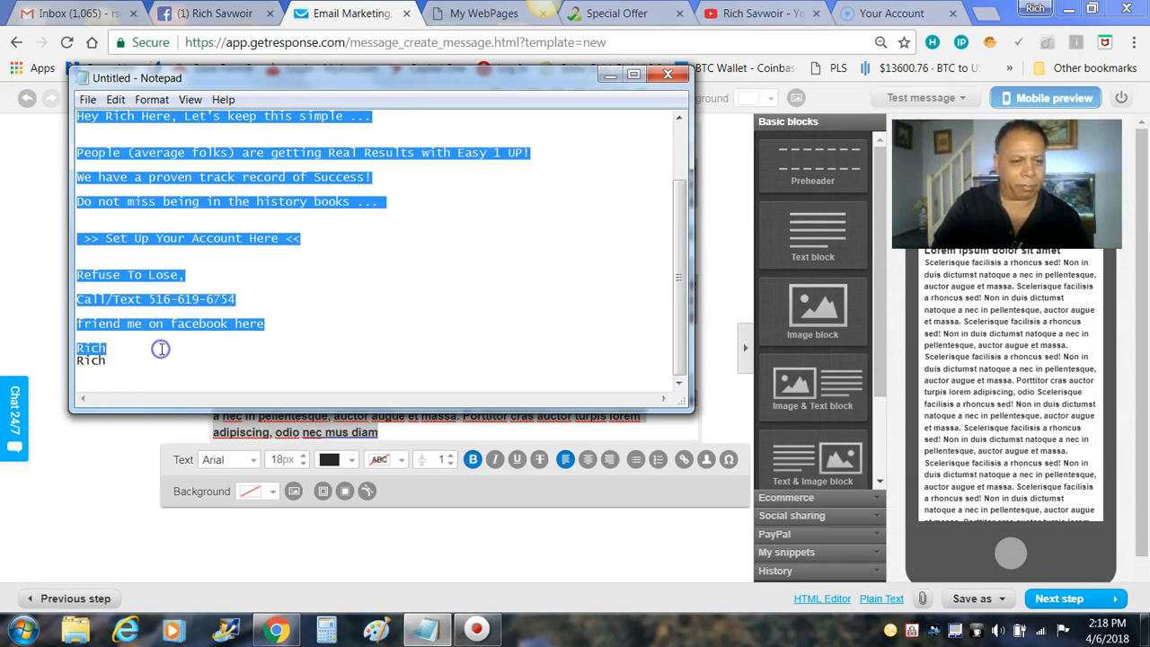
pyautogui.rightClick(151, 297)
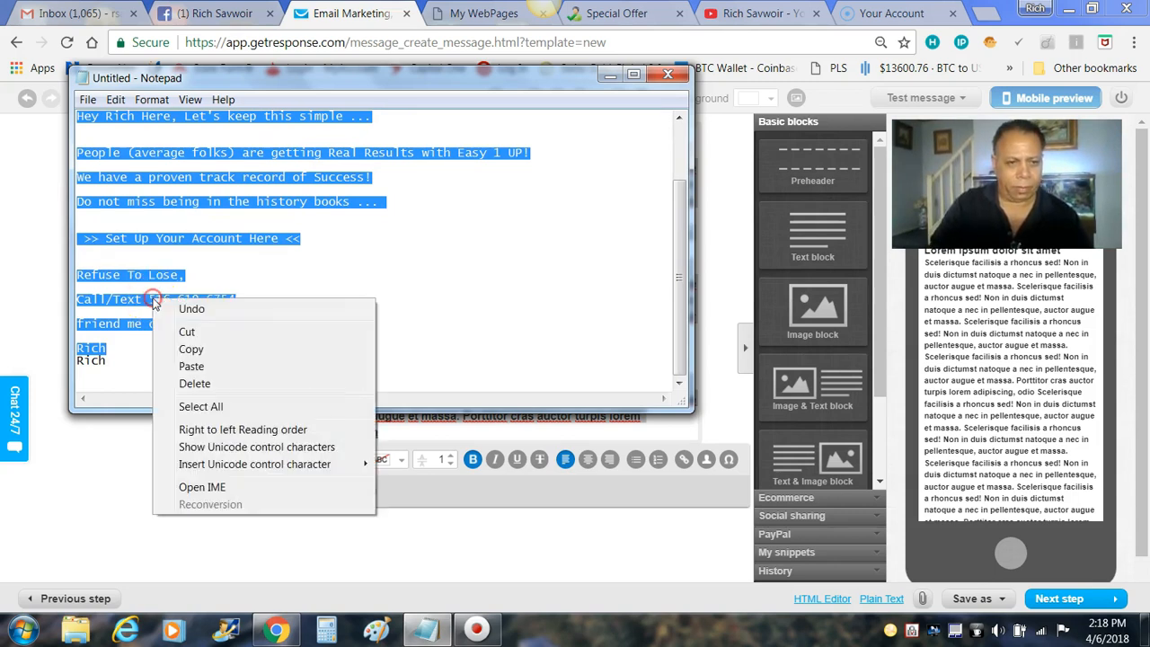
pyautogui.click(183, 347)
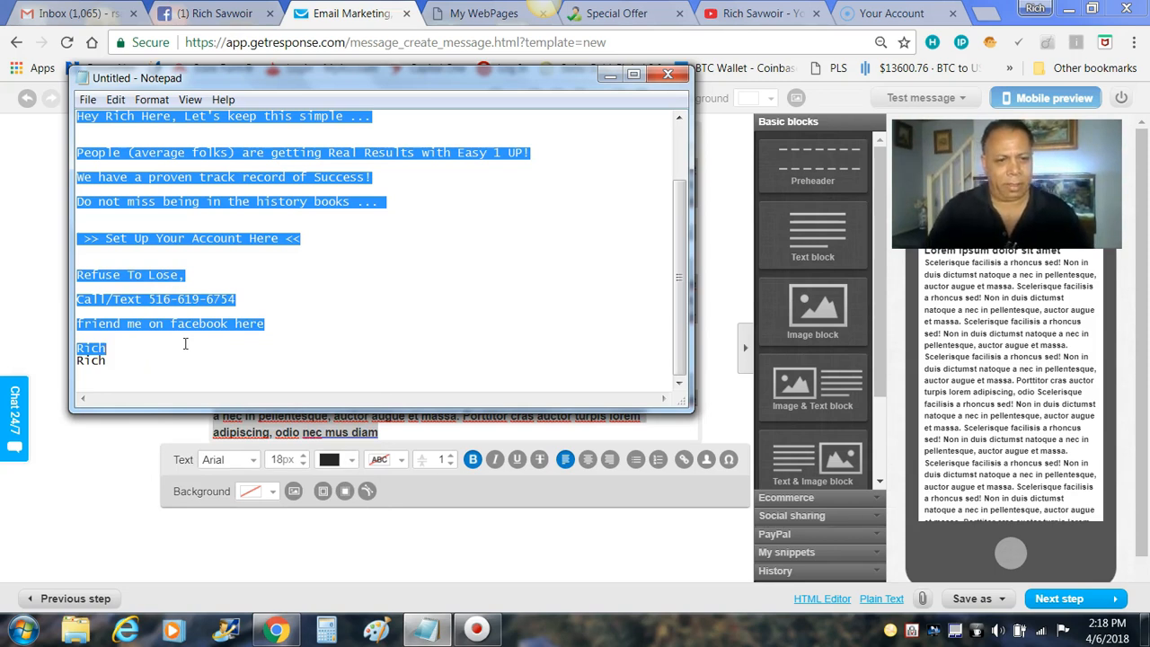
pyautogui.click(610, 76)
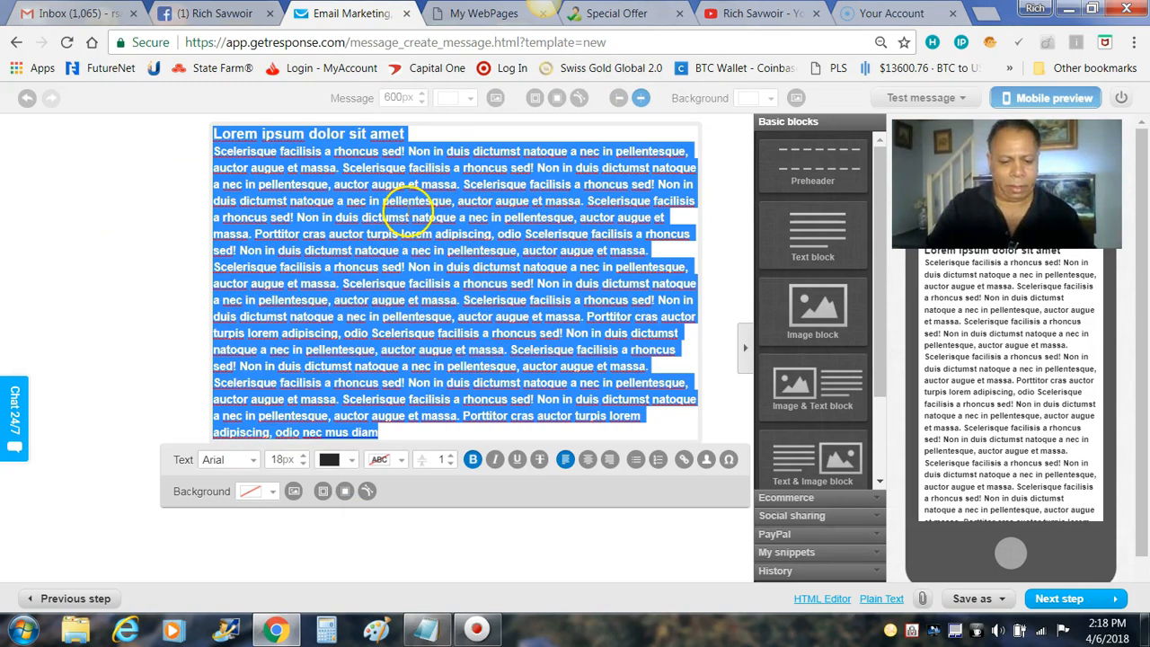
pyautogui.rightClick(409, 216)
pyautogui.click(449, 268)
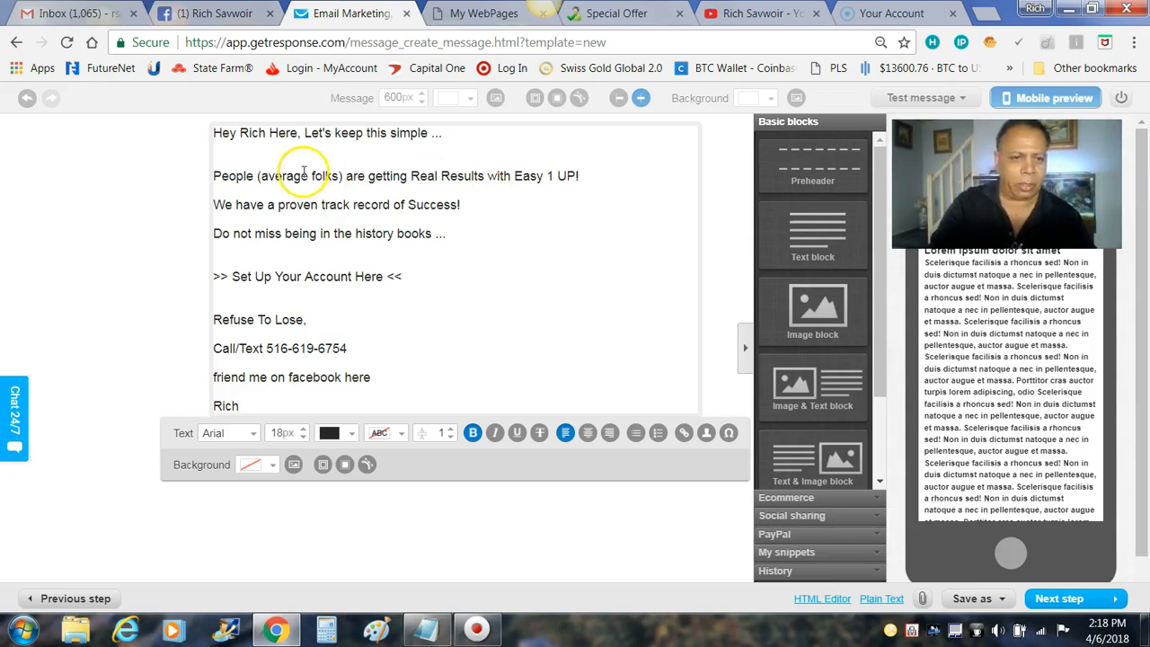
# Step: Insert a blank line above the greeting and remove one blank line below it in the message text
pyautogui.click(213, 133)
pyautogui.press('Return')
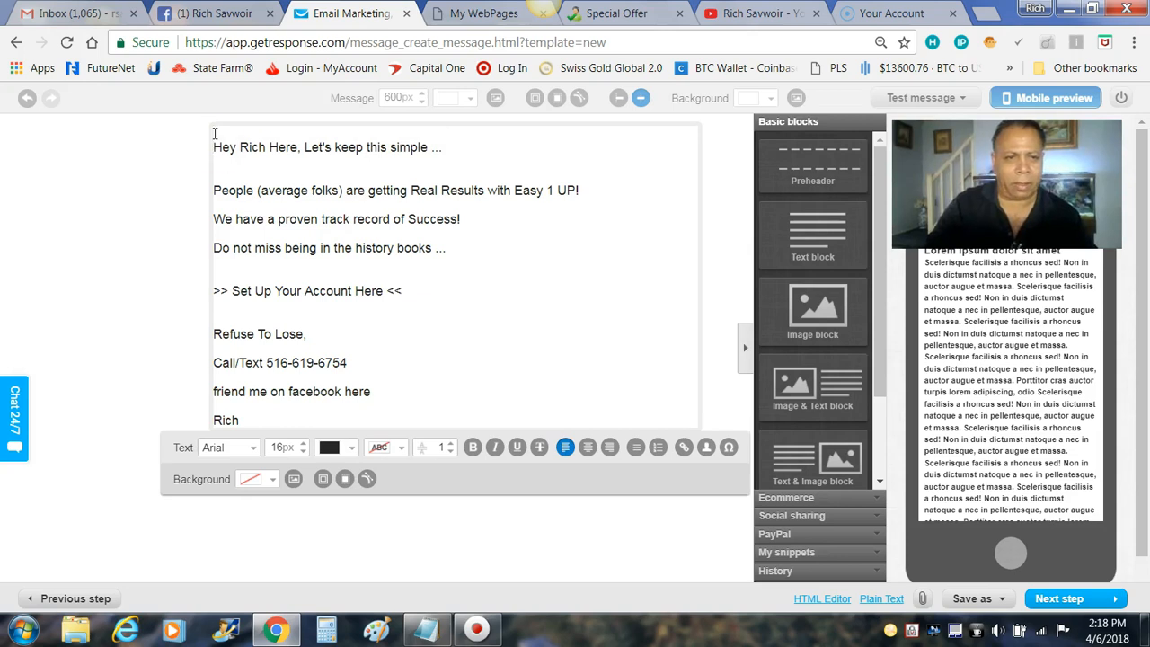
pyautogui.click(224, 173)
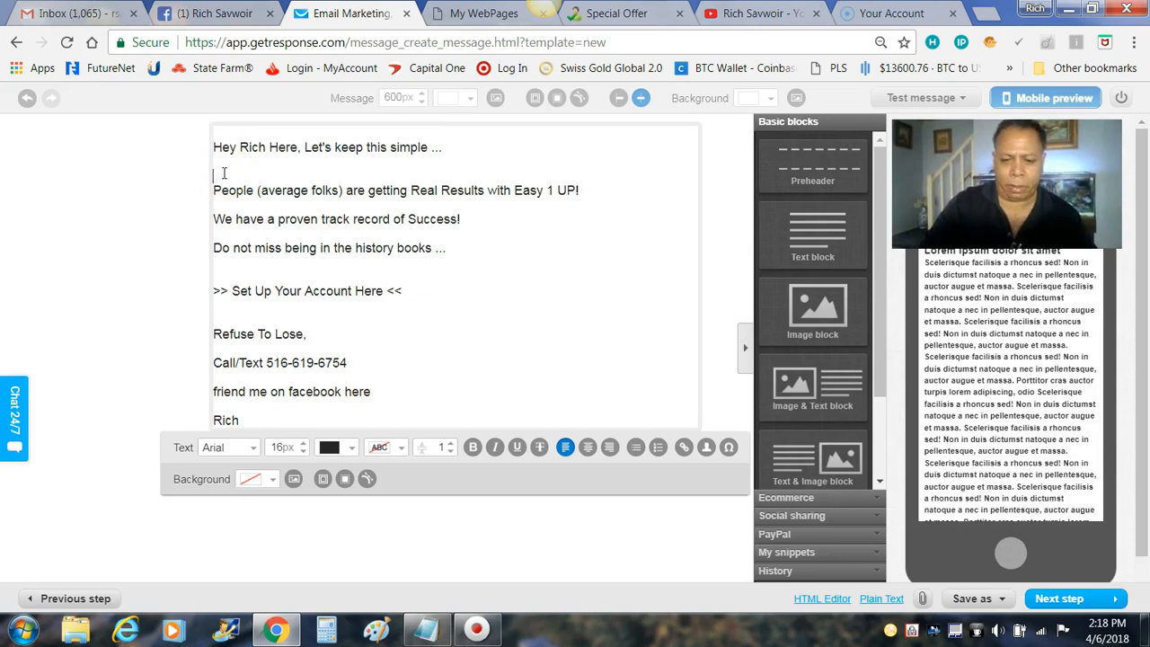
pyautogui.press('Delete')
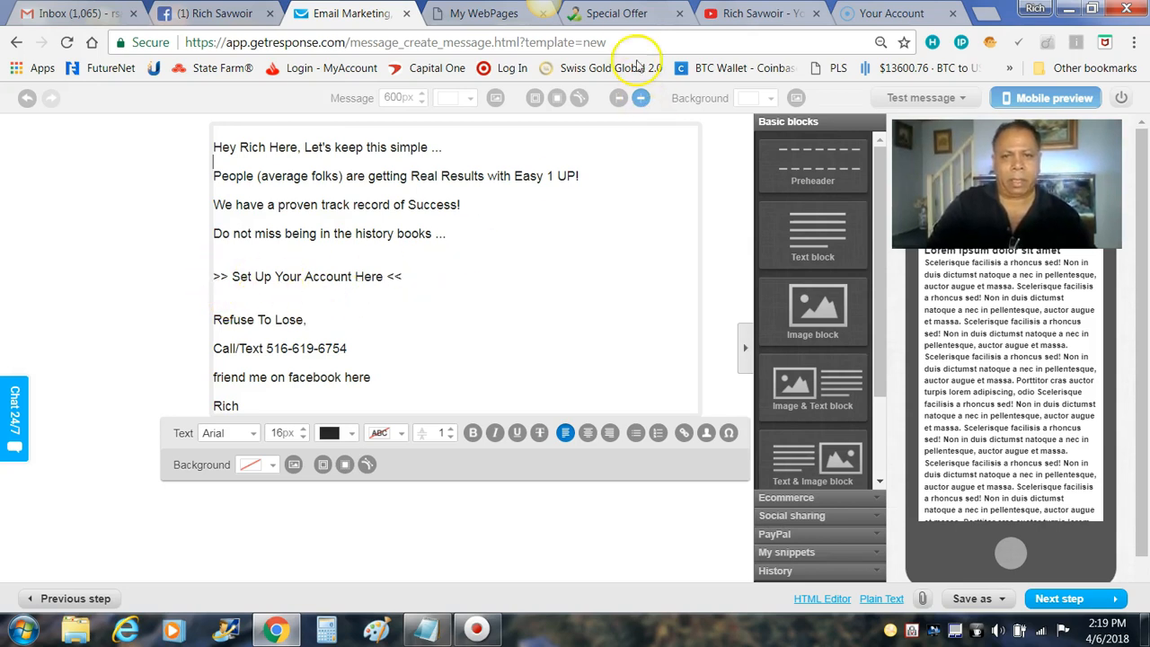
# Step: Switch to the Special Offer sales page and check its video, its "Yes! Get Me Started!" destination and the page layout
pyautogui.click(627, 18)
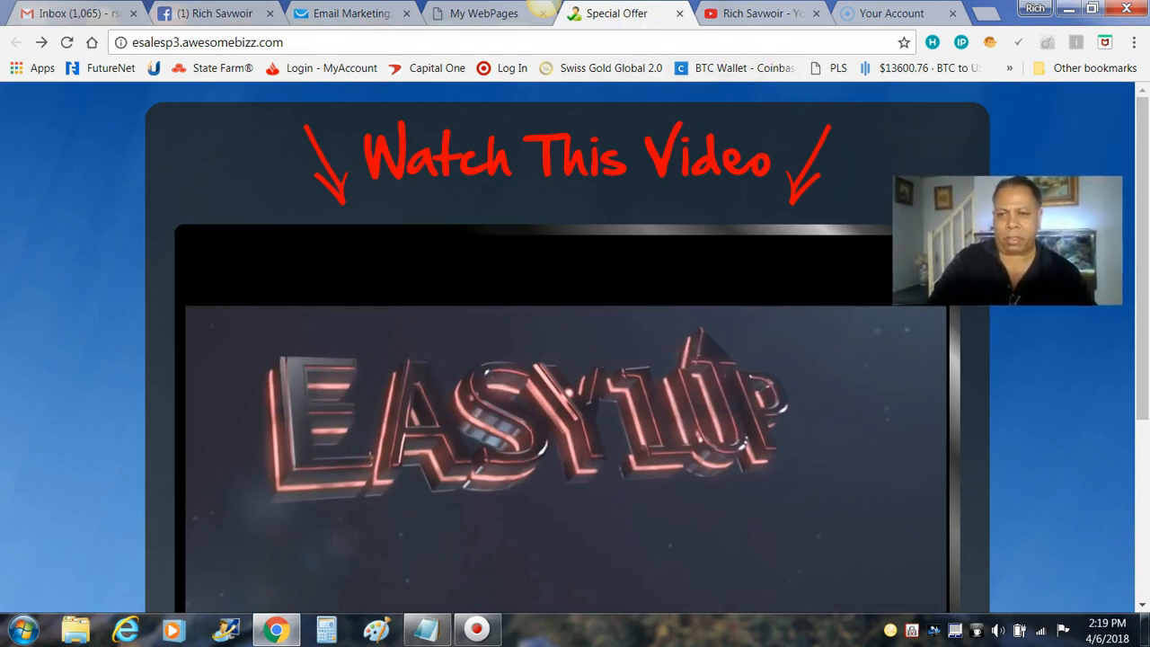
pyautogui.moveTo(1137, 185); pyautogui.dragTo(1137, 290)
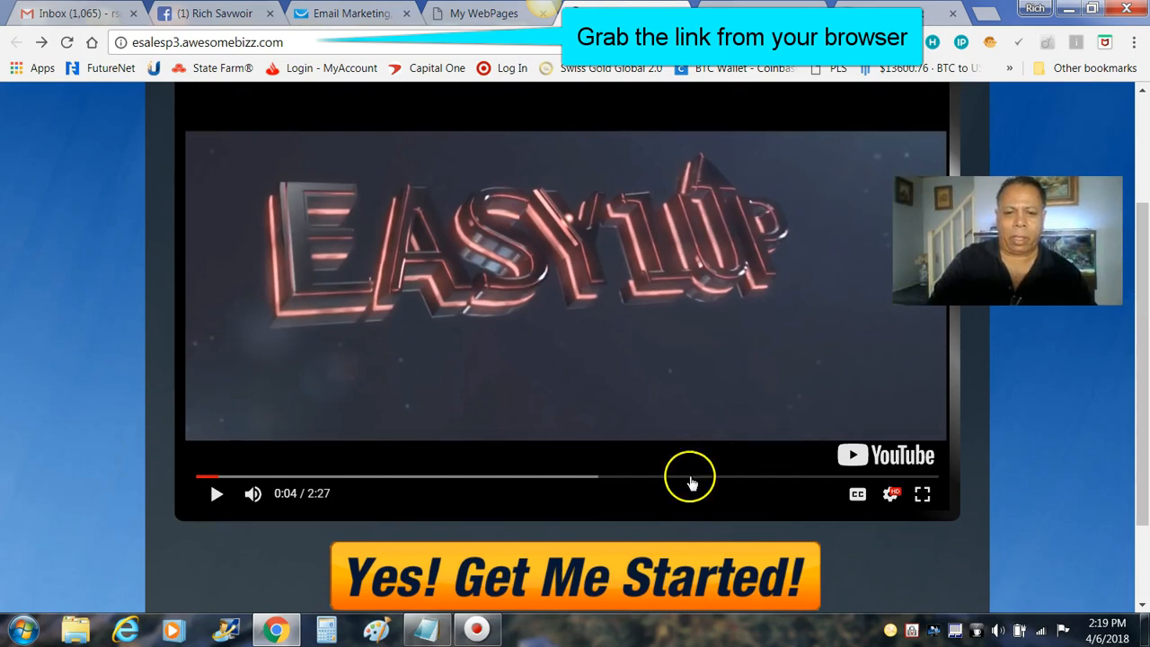
pyautogui.click(643, 580)
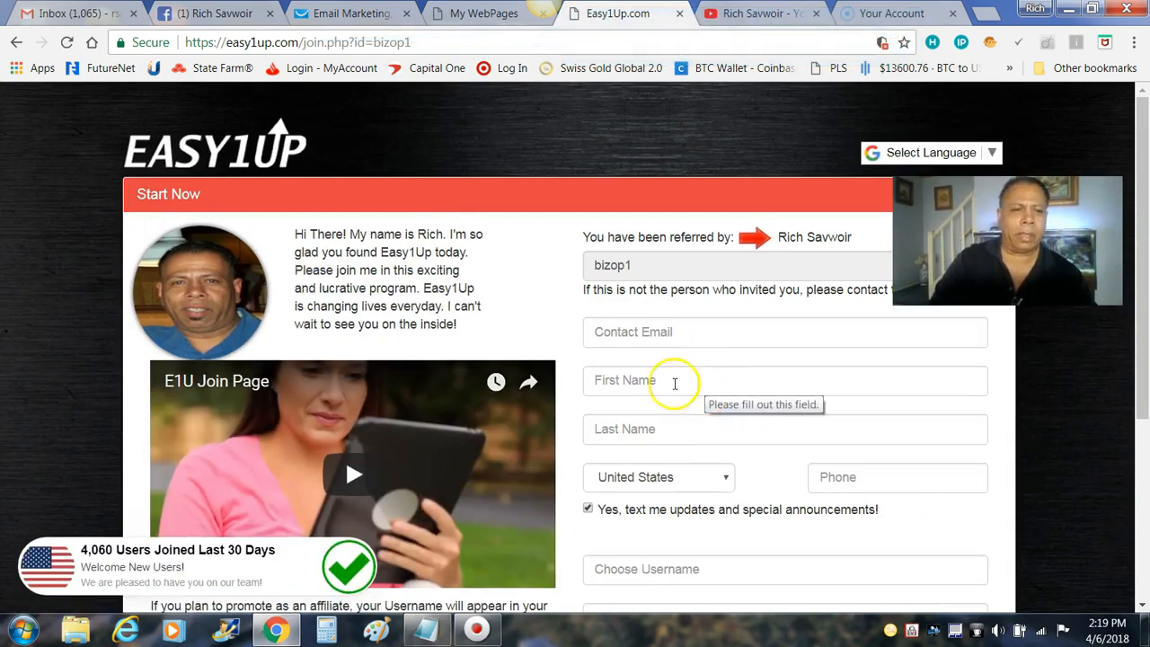
pyautogui.click(13, 44)
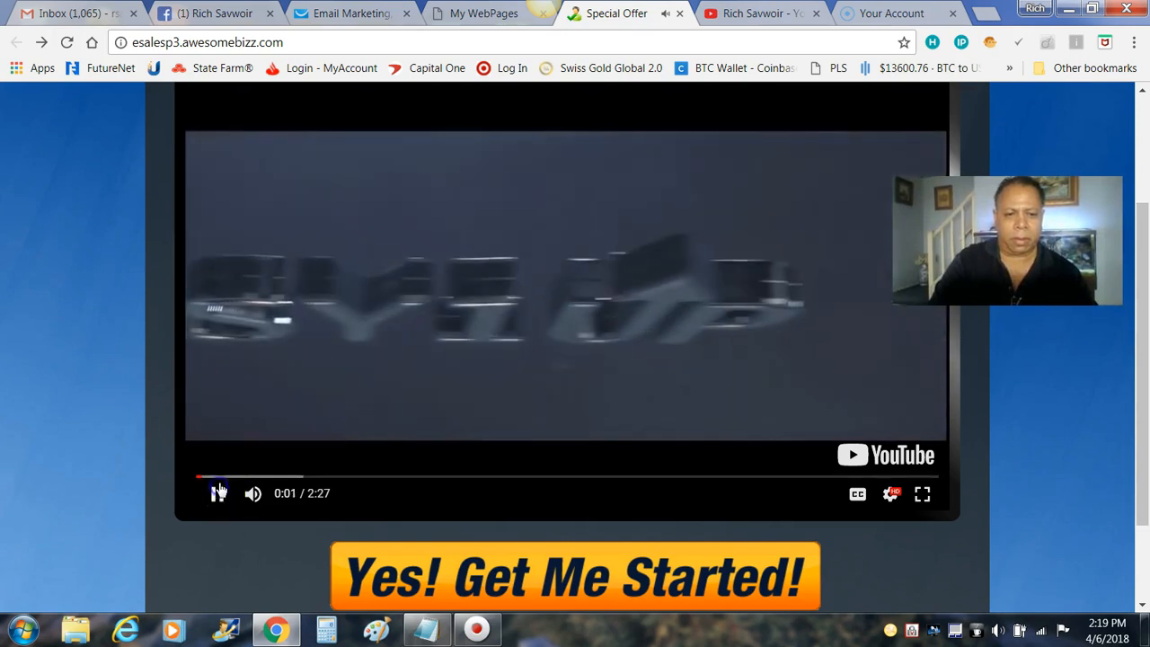
pyautogui.click(217, 493)
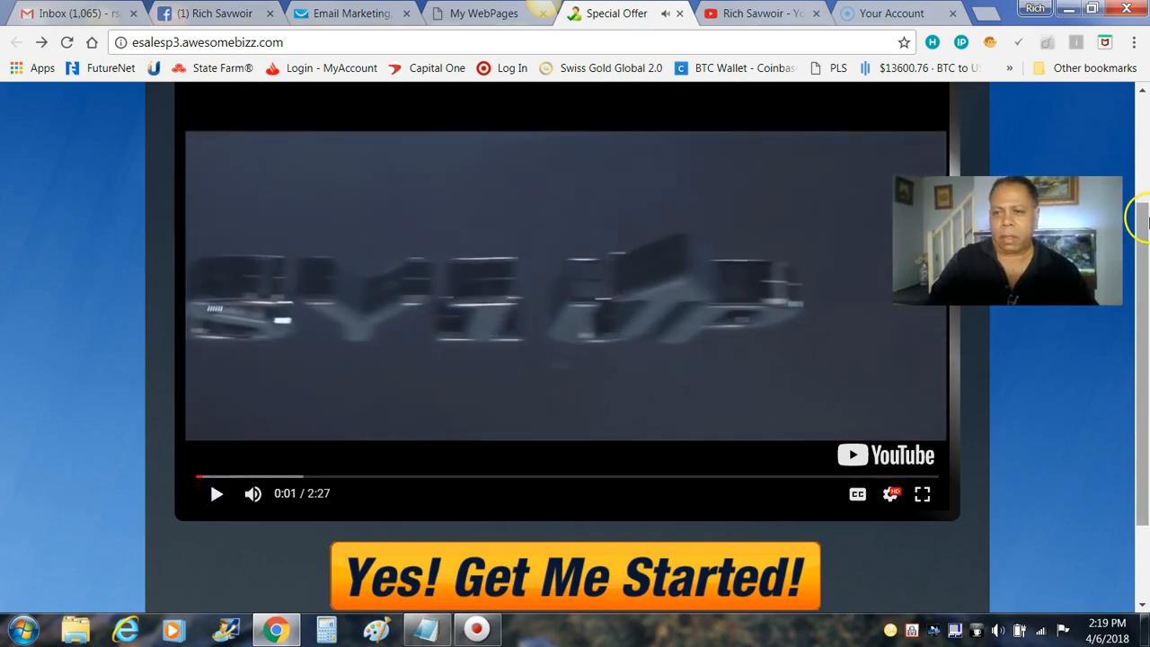
pyautogui.scroll(-2, 1148, 223)
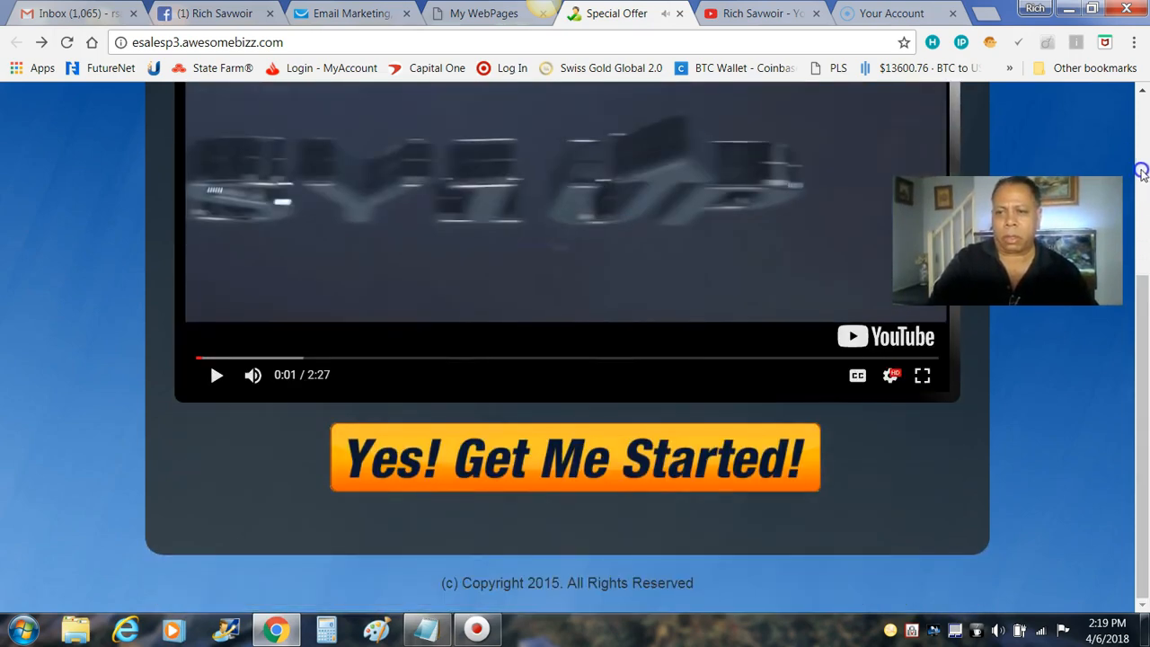
pyautogui.scroll(5, 1143, 173)
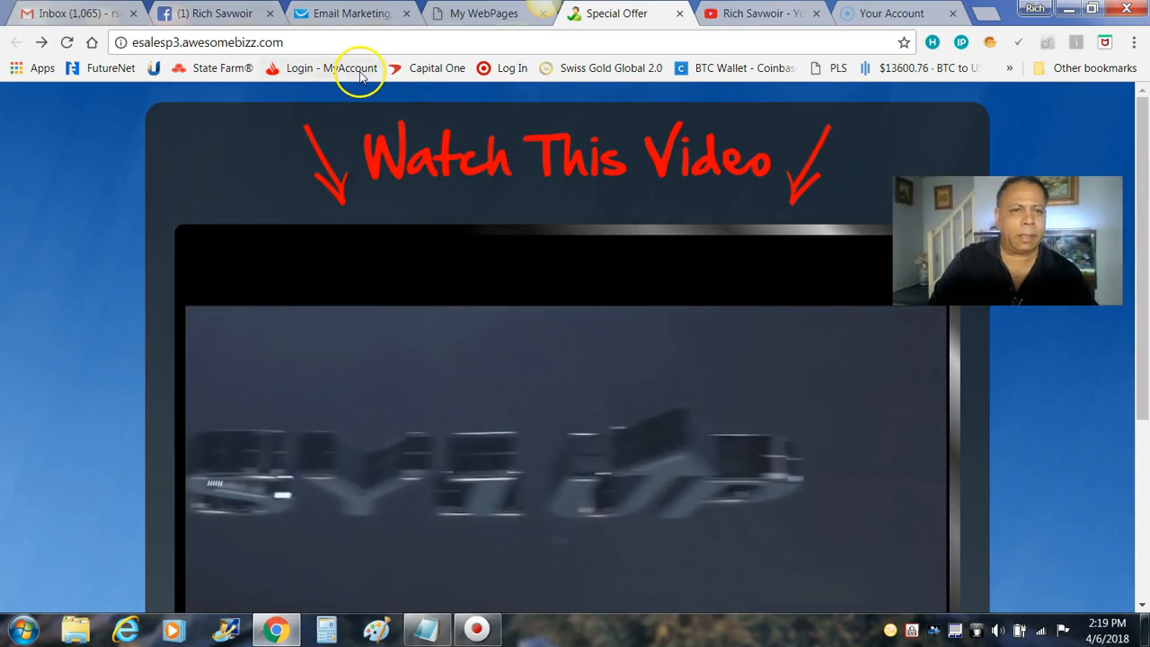
# Step: Copy the sales page's web address, esalesp3.awesomebizz.com
pyautogui.click(239, 43)
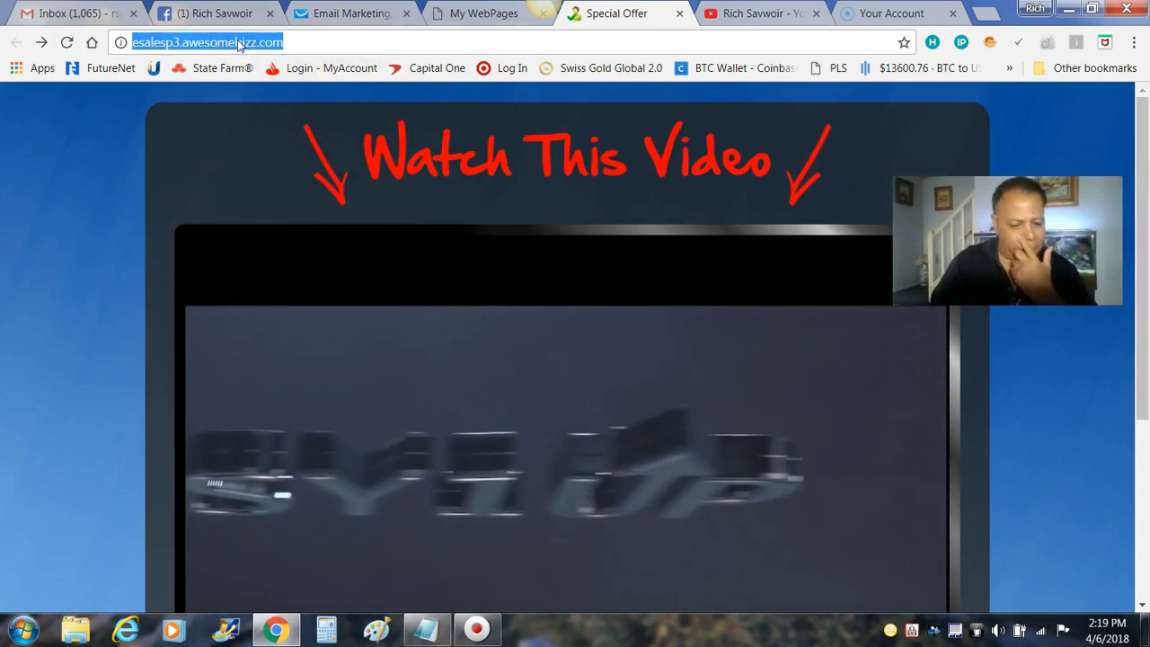
pyautogui.rightClick(237, 42)
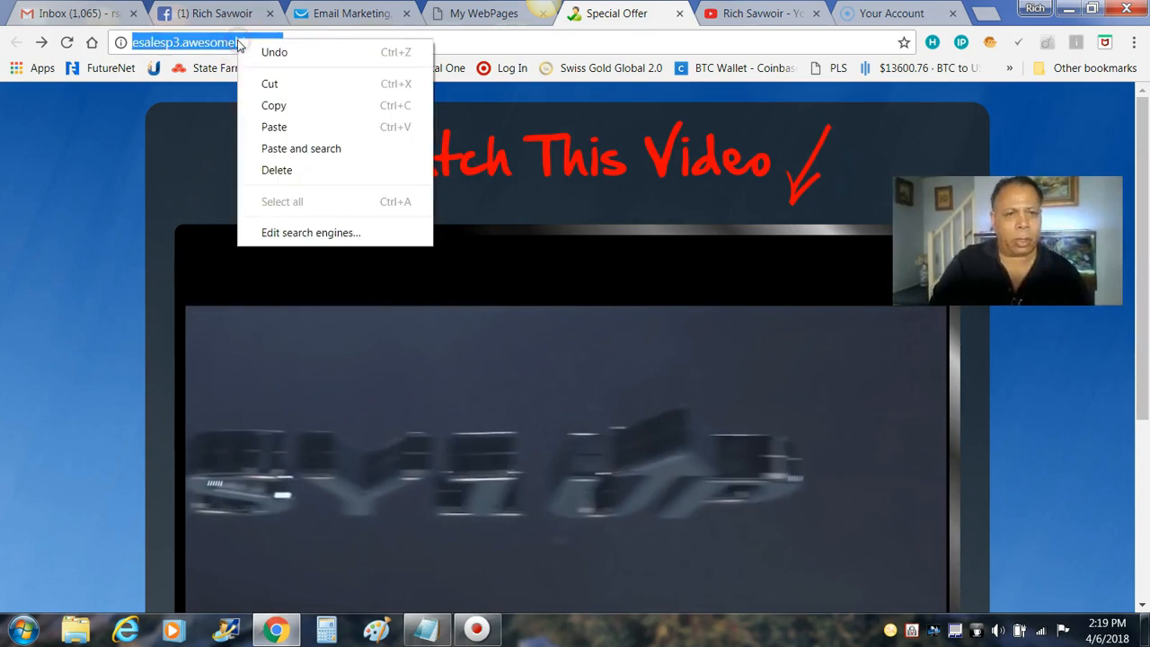
pyautogui.click(273, 105)
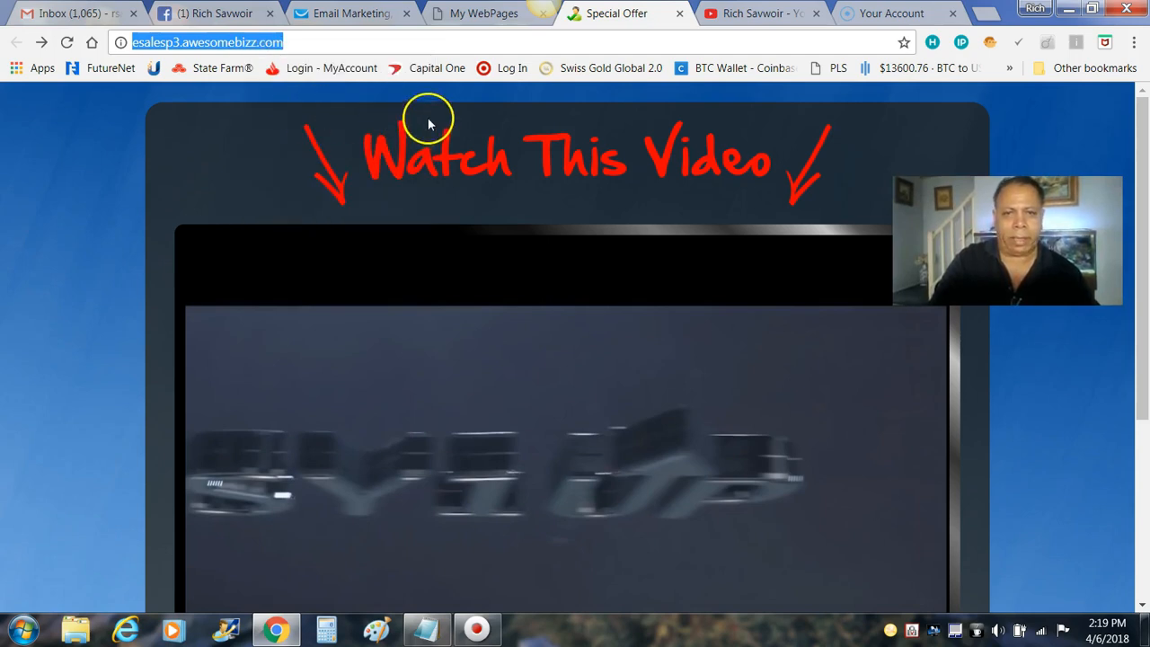
pyautogui.click(349, 14)
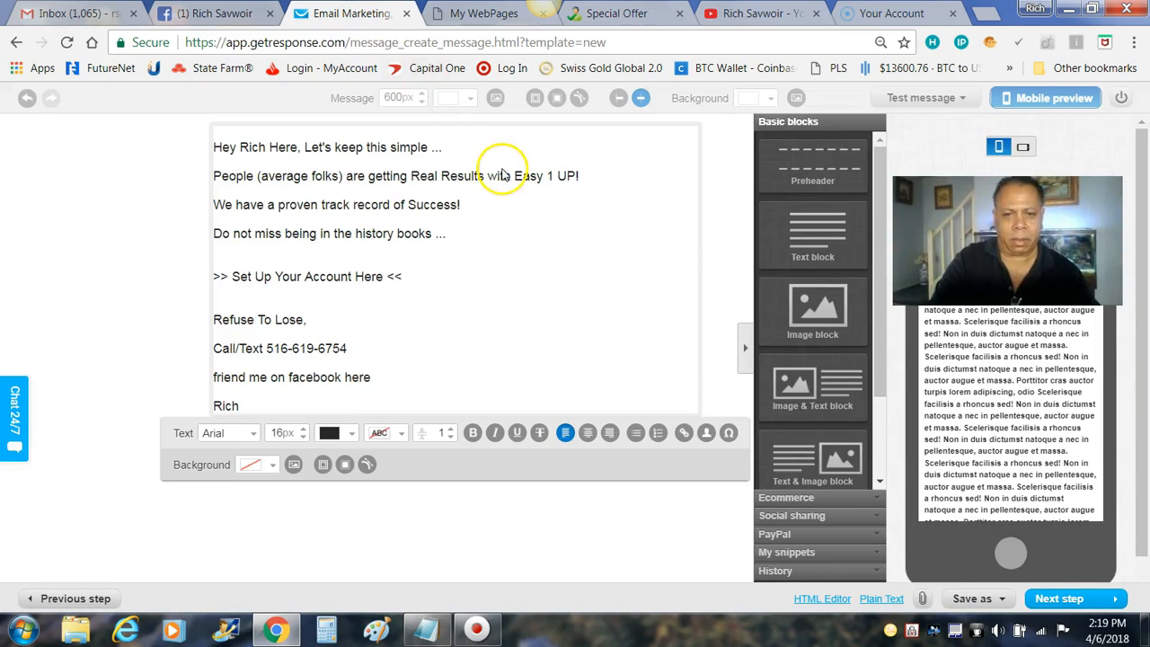
pyautogui.moveTo(213, 277); pyautogui.dragTo(415, 285)
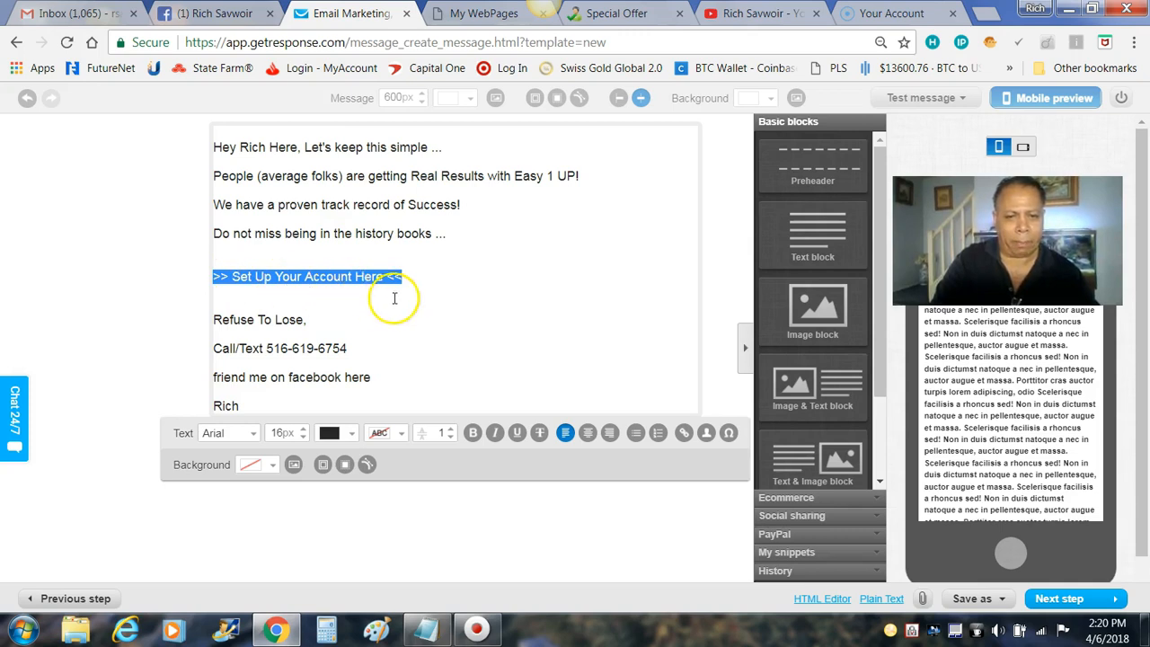
pyautogui.click(684, 435)
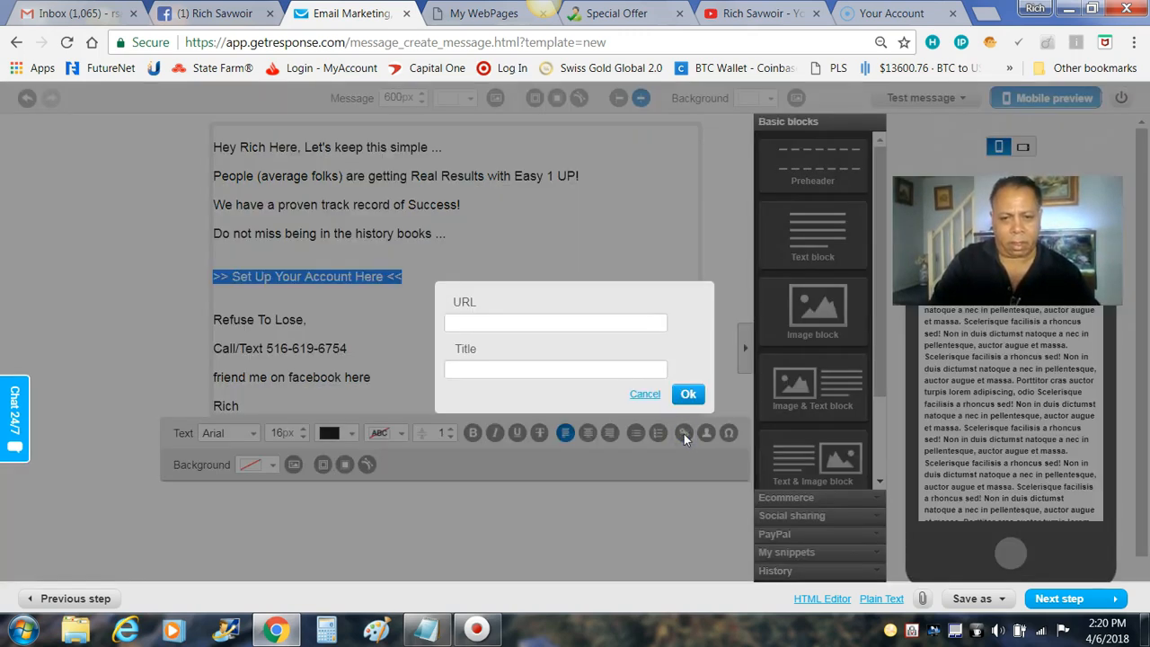
pyautogui.click(464, 325)
pyautogui.rightClick(466, 324)
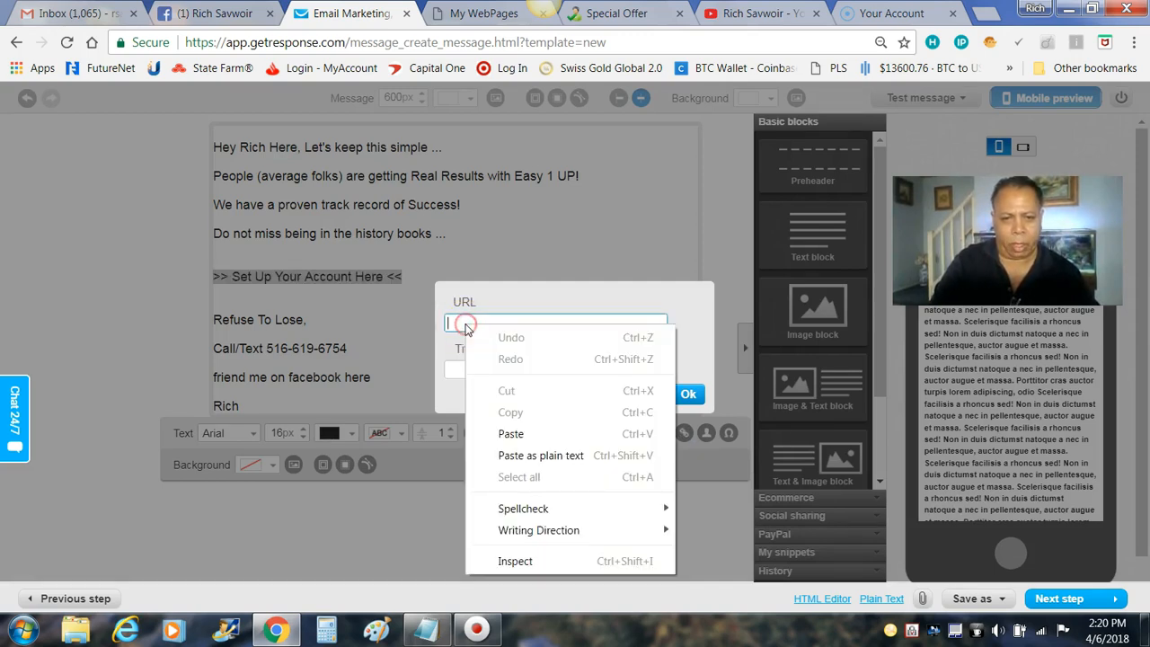
pyautogui.click(512, 436)
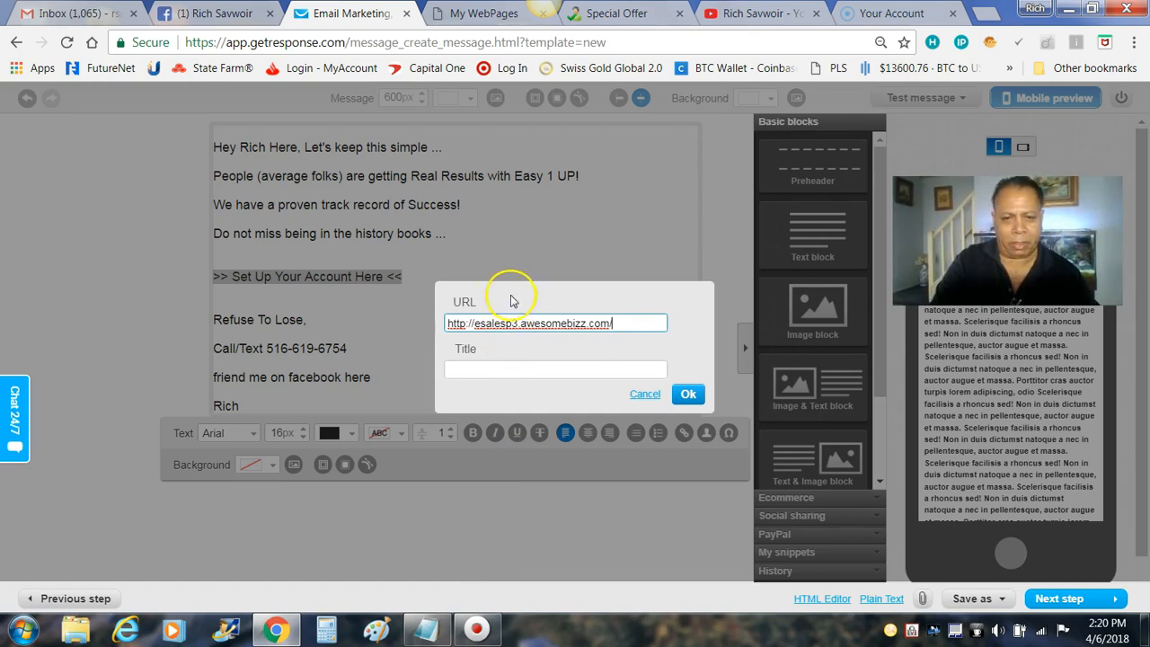
pyautogui.click(689, 394)
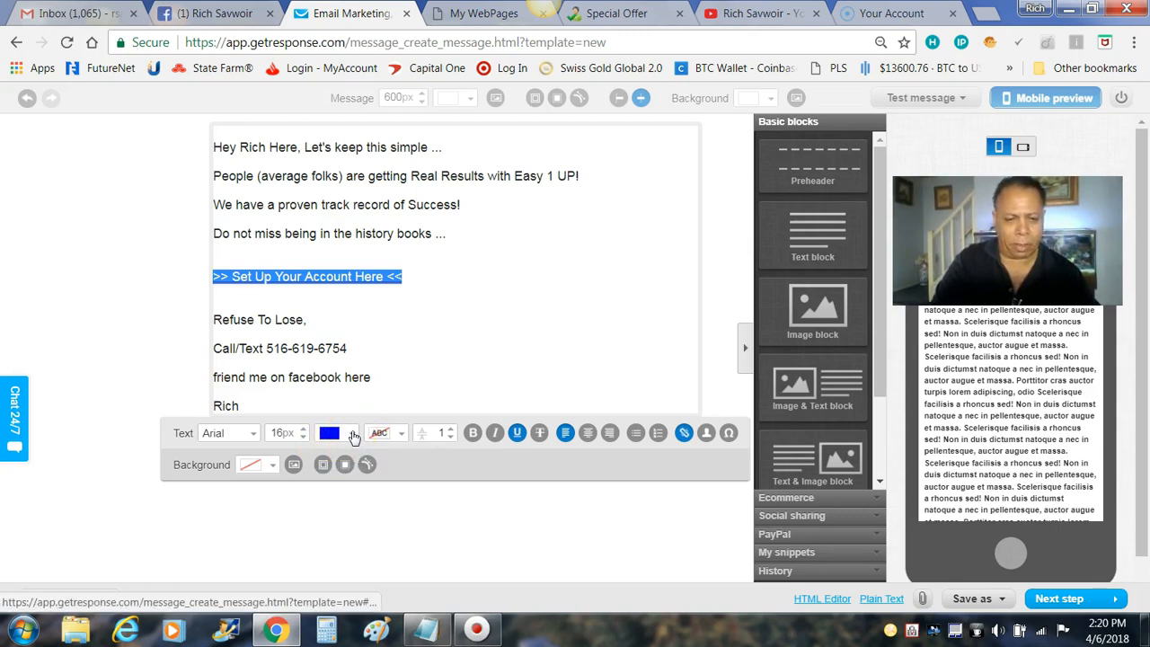
# Step: Apply the blue text colour 0000EE to the ">> Set Up Your Account Here <<" link
pyautogui.click(353, 435)
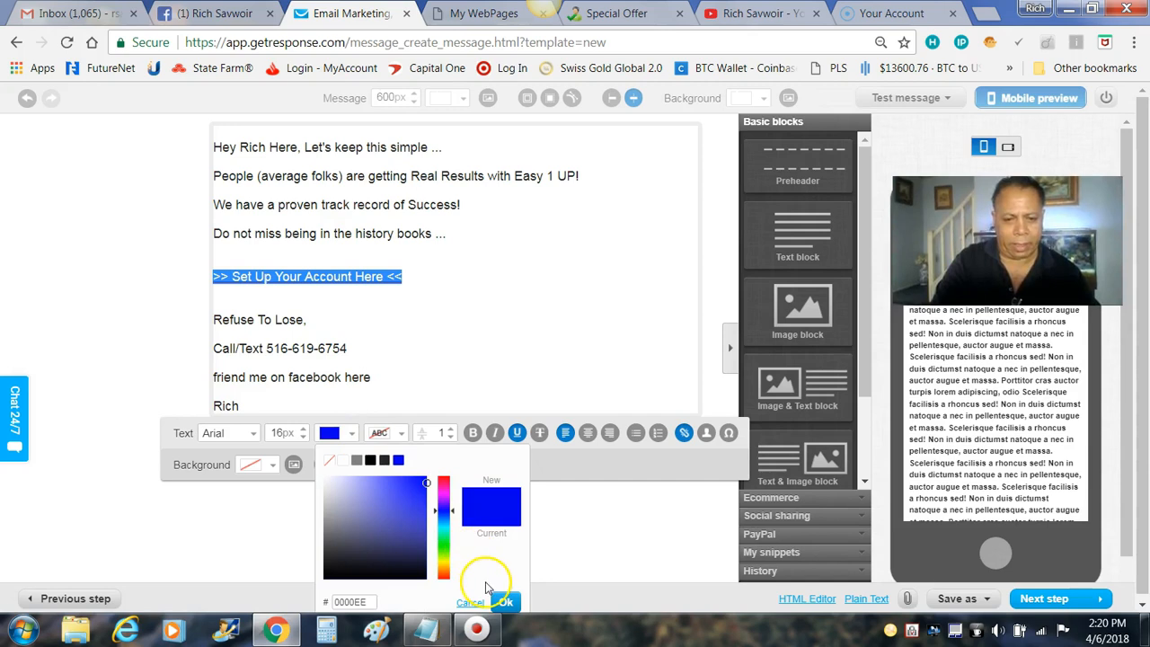
pyautogui.click(505, 601)
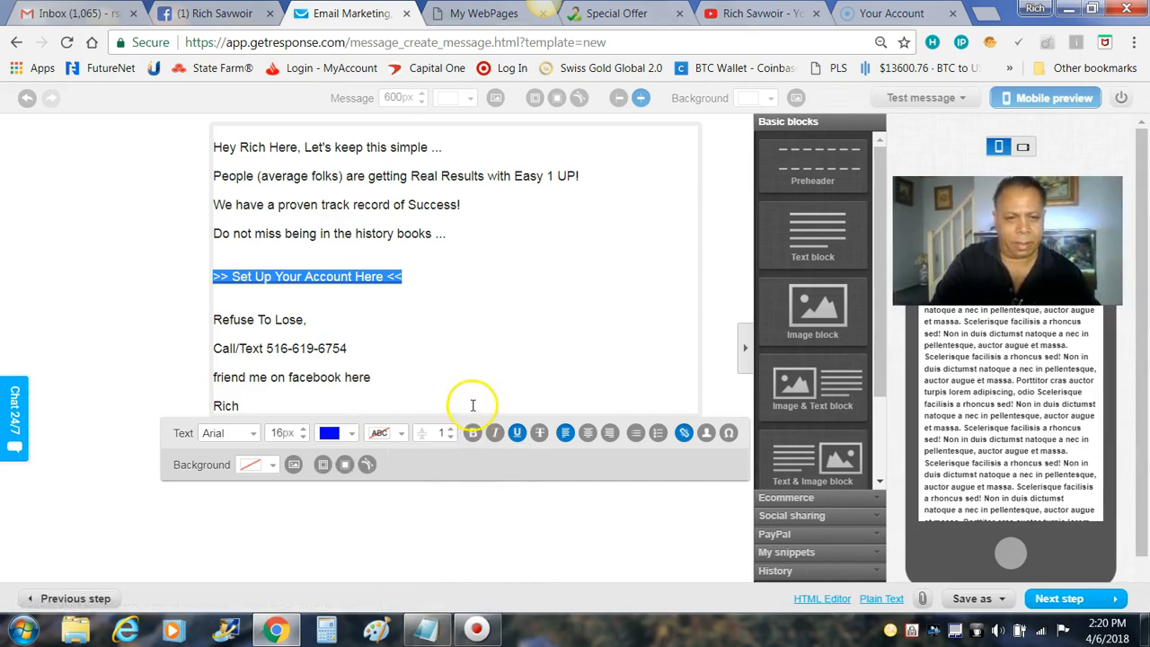
pyautogui.click(460, 312)
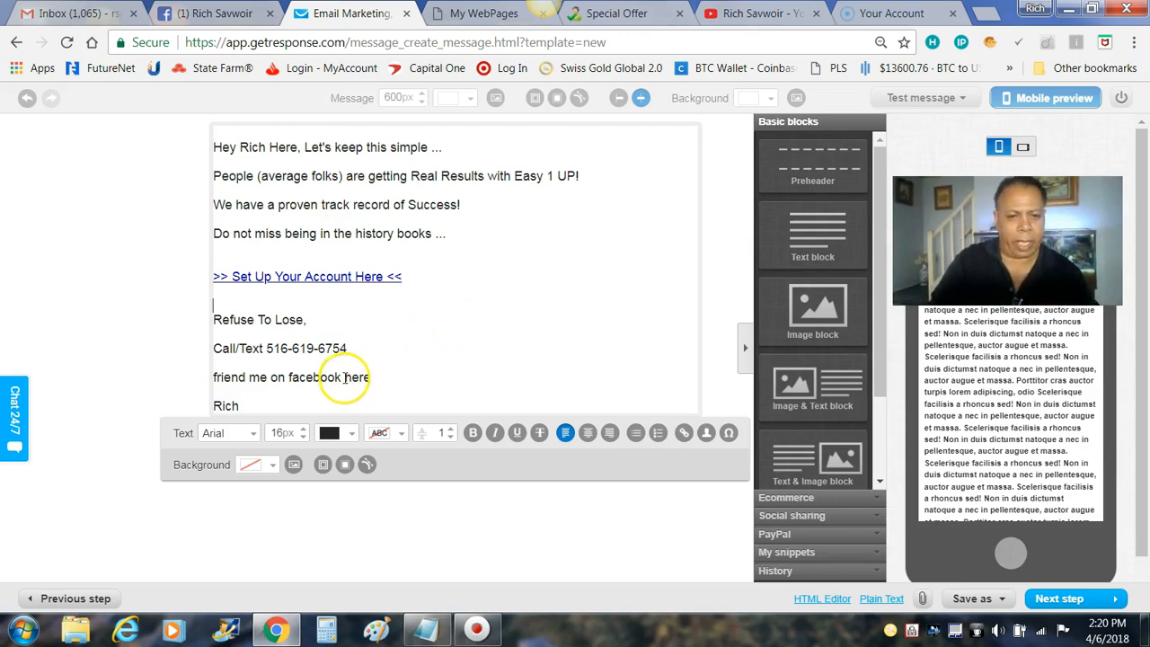
# Step: Start a link on the word "here" in the Facebook line and copy the address of the sender's Facebook profile page
pyautogui.moveTo(343, 377); pyautogui.dragTo(360, 376)
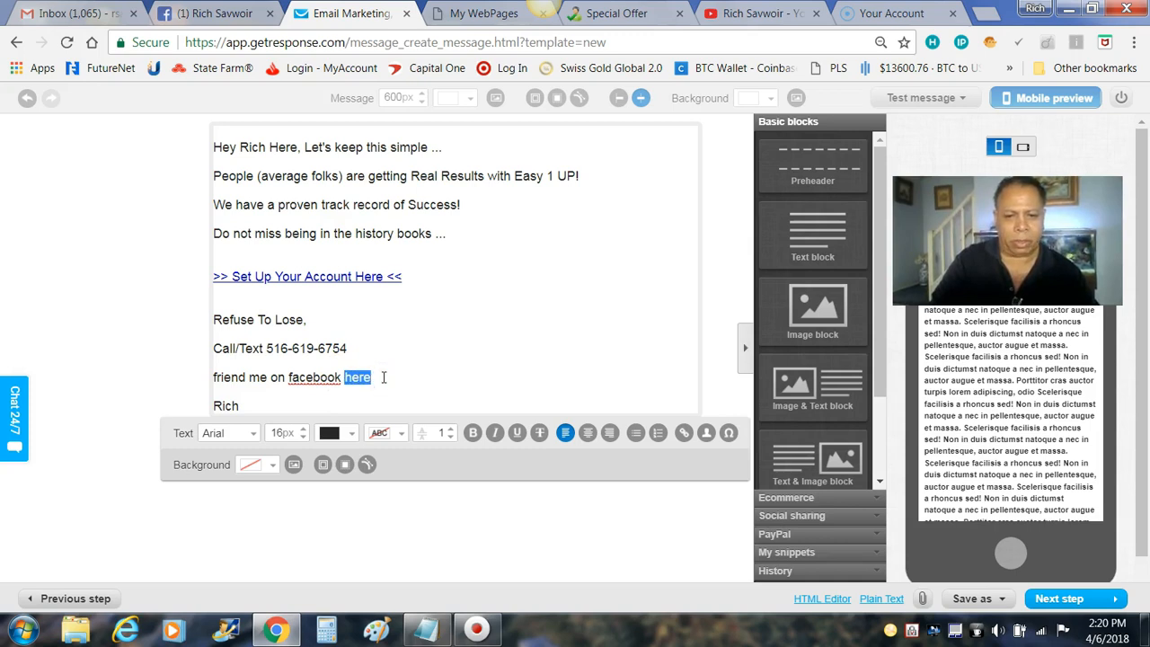
pyautogui.click(683, 434)
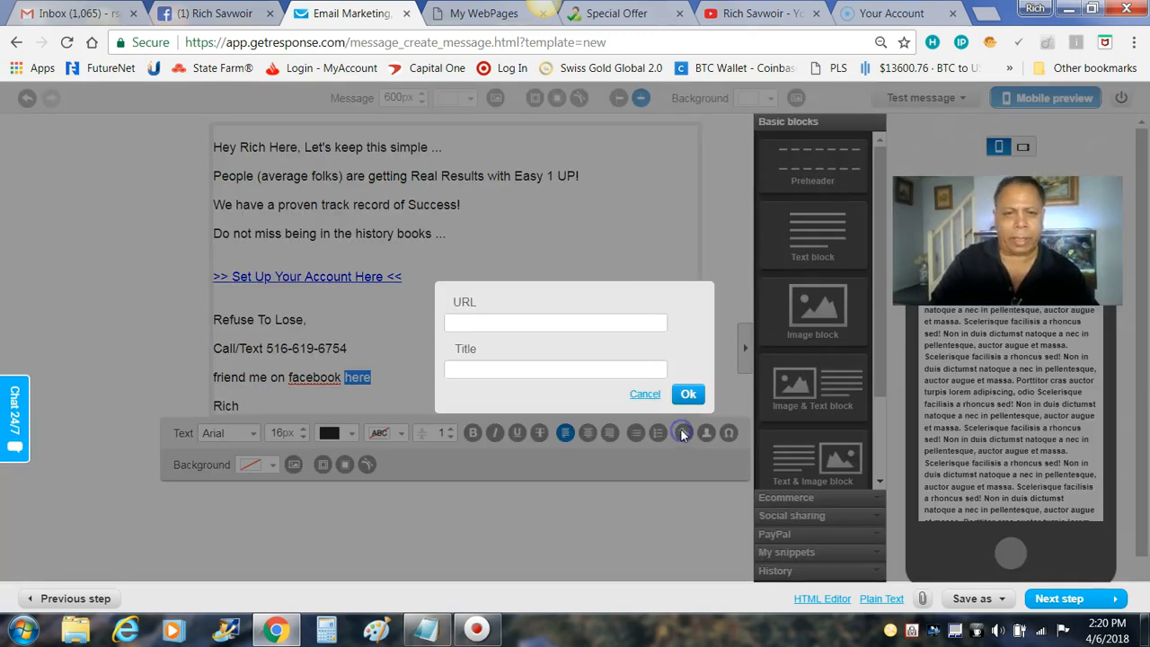
pyautogui.click(222, 19)
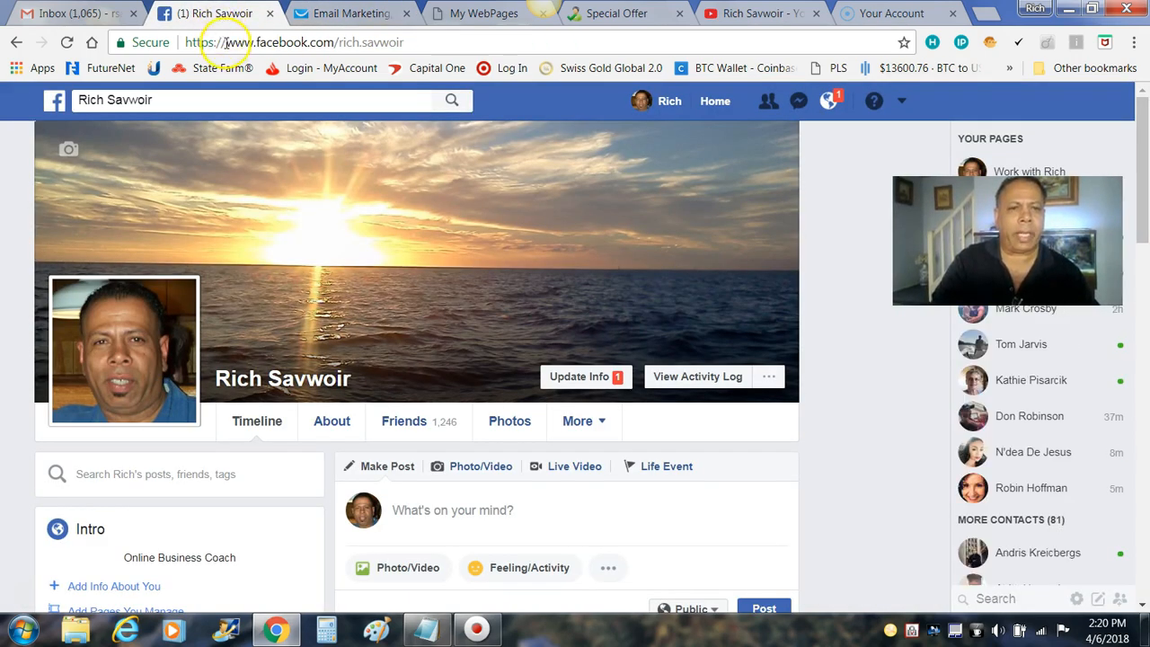
pyautogui.click(226, 42)
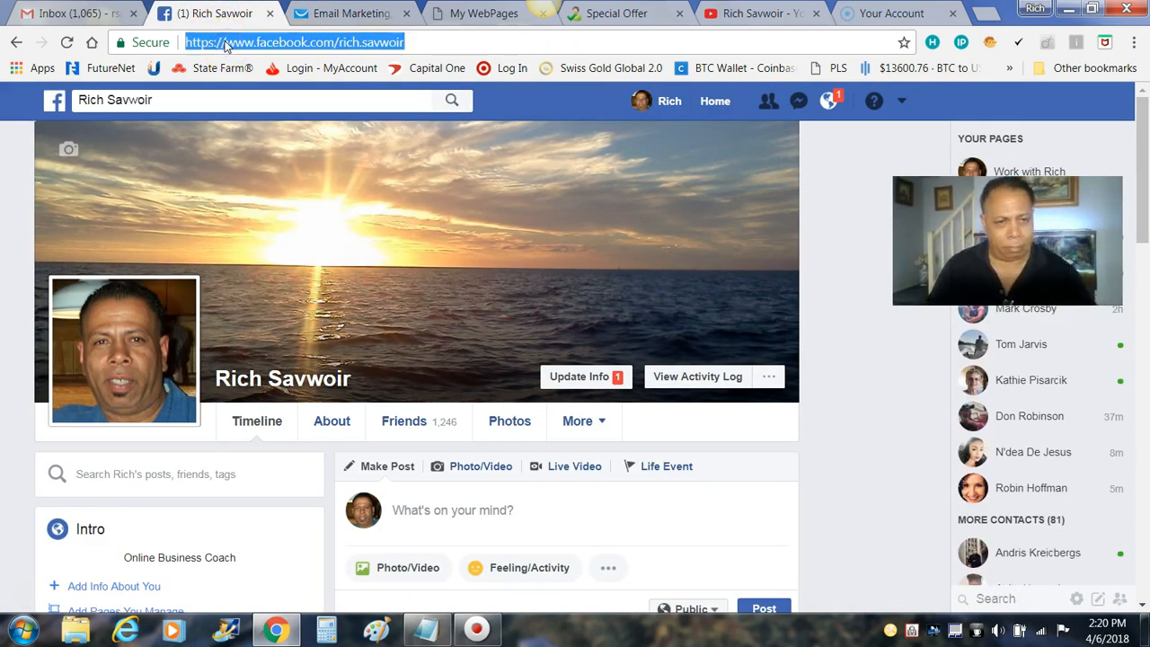
pyautogui.rightClick(226, 44)
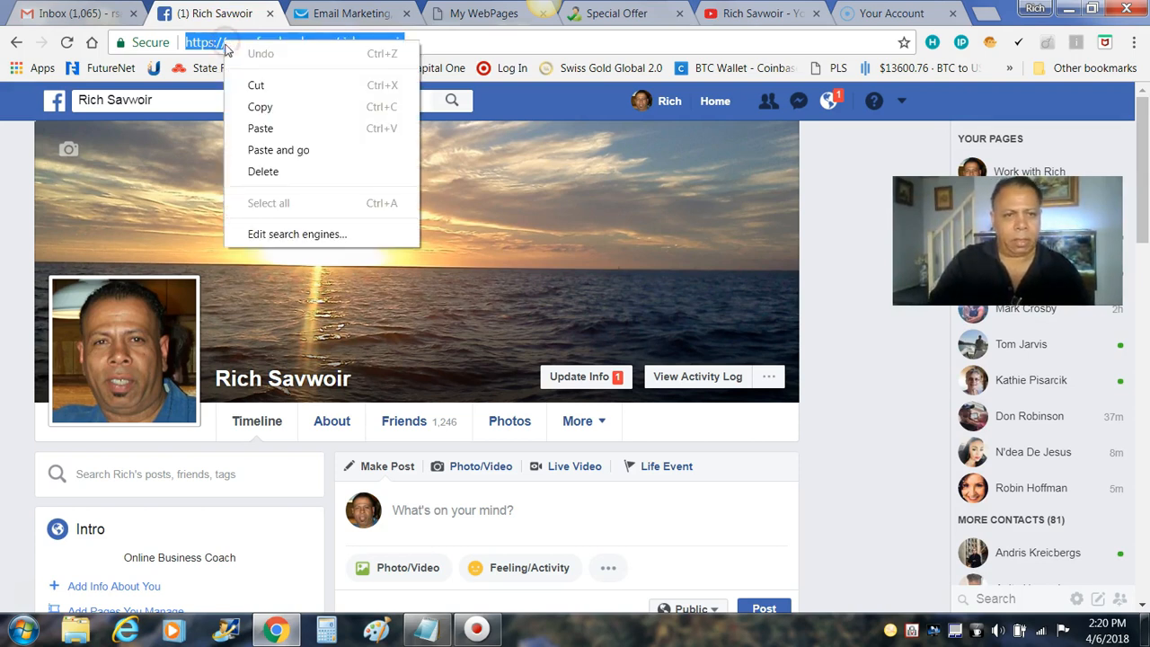
pyautogui.click(259, 108)
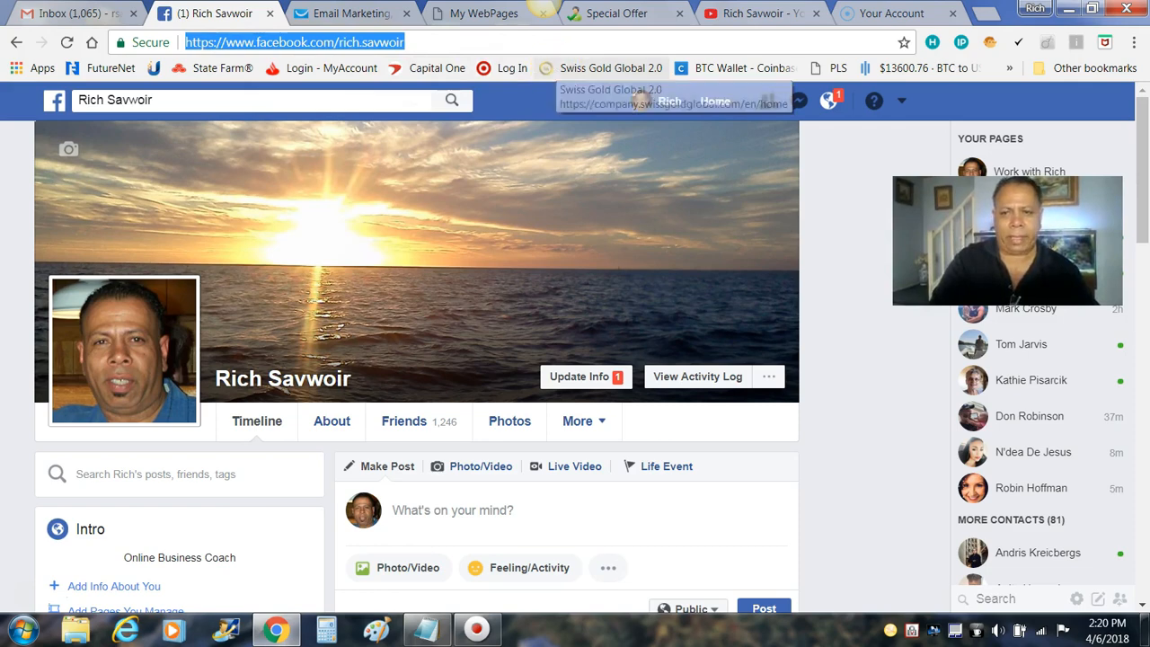
pyautogui.moveTo(1143, 210); pyautogui.dragTo(1144, 351)
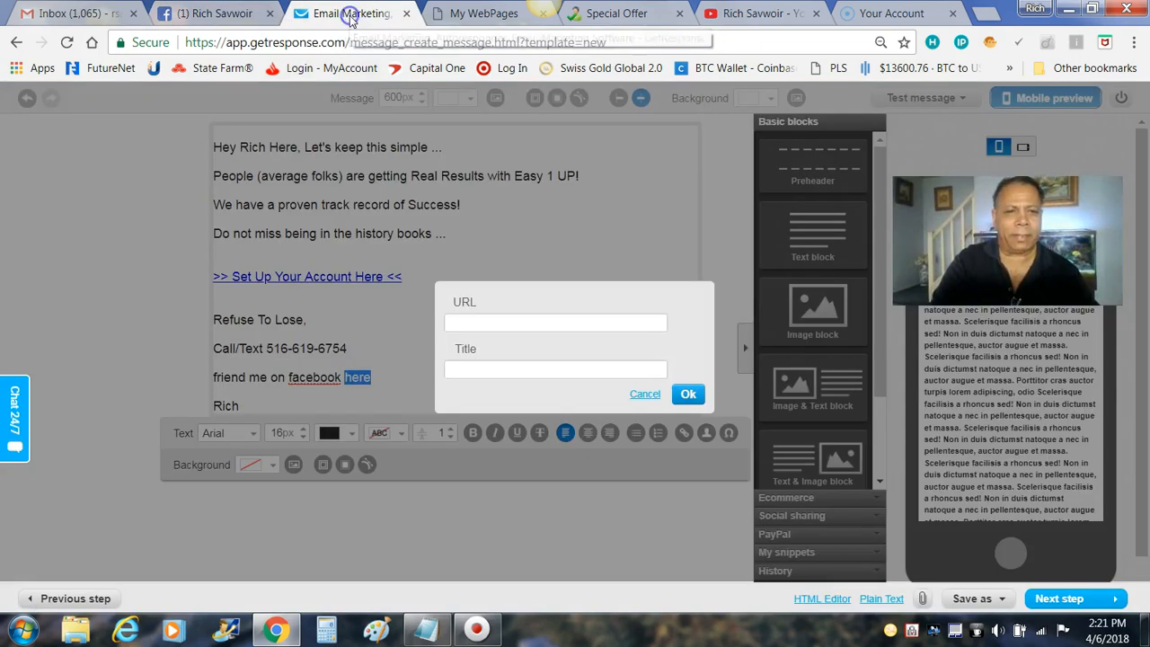
# Step: Return to the message and use the copied Facebook profile address as the URL for the word "here"
pyautogui.click(351, 15)
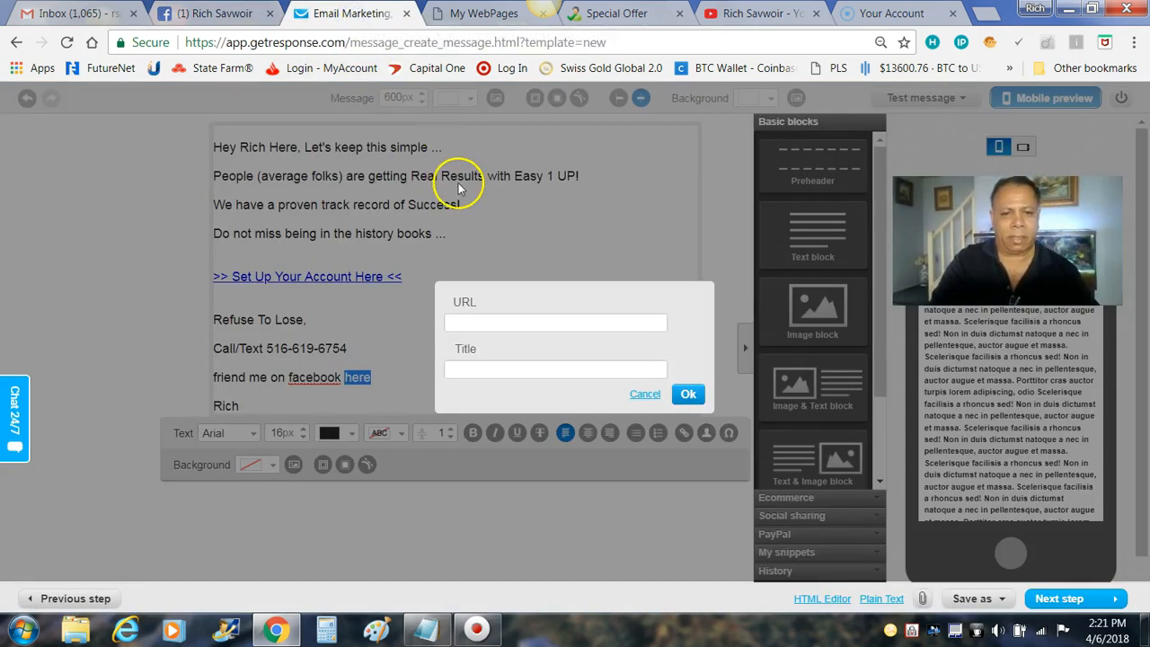
pyautogui.click(477, 326)
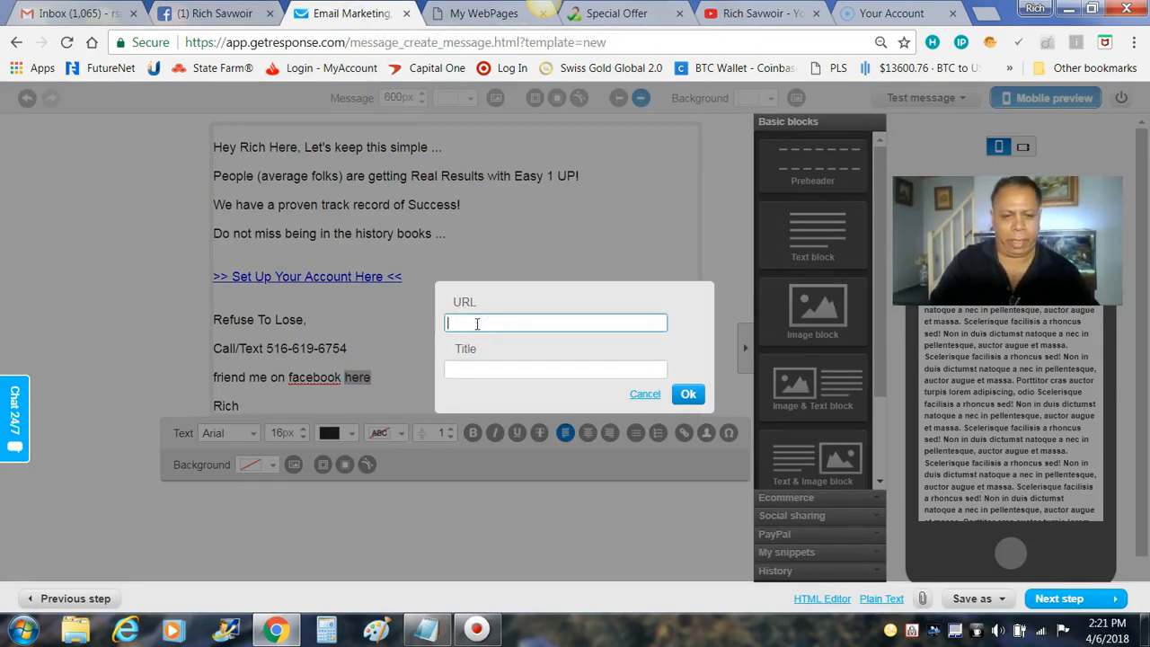
pyautogui.rightClick(477, 324)
pyautogui.click(518, 430)
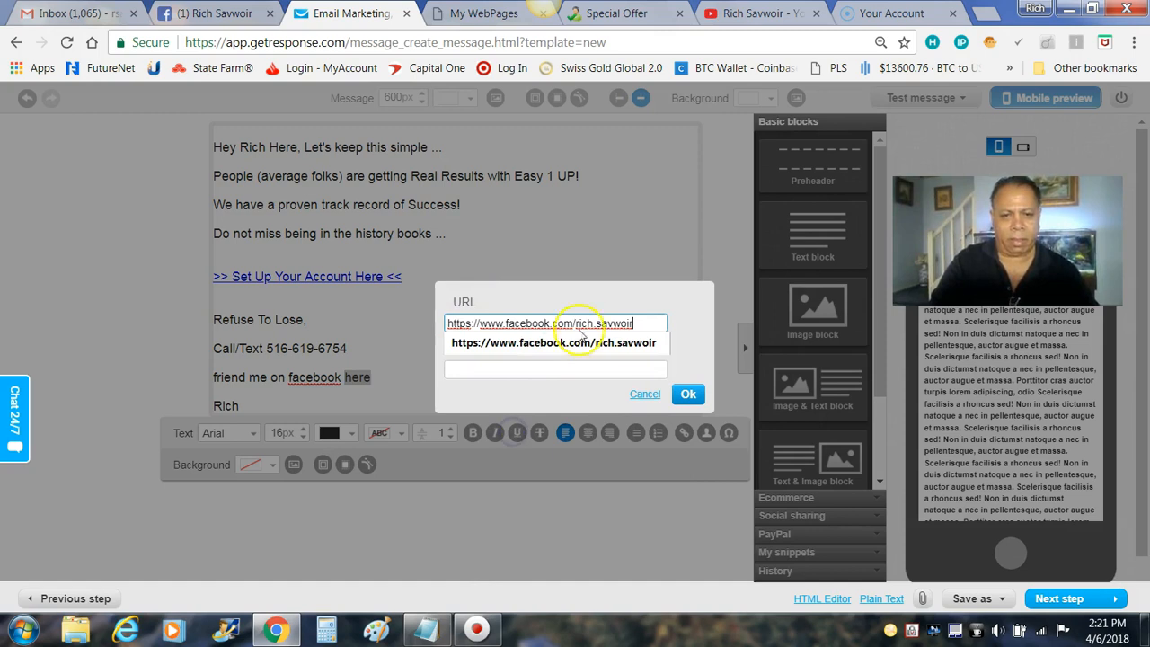
pyautogui.click(595, 307)
pyautogui.click(688, 395)
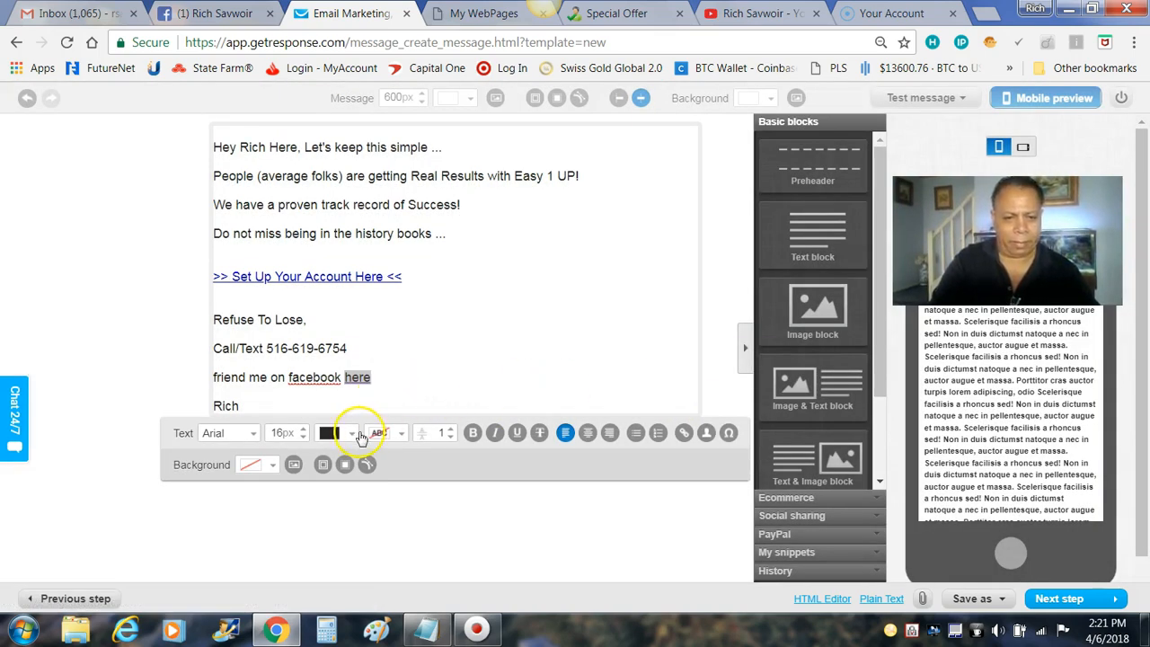
# Step: Colour the linked word "here" blue and finish editing the text block
pyautogui.click(358, 435)
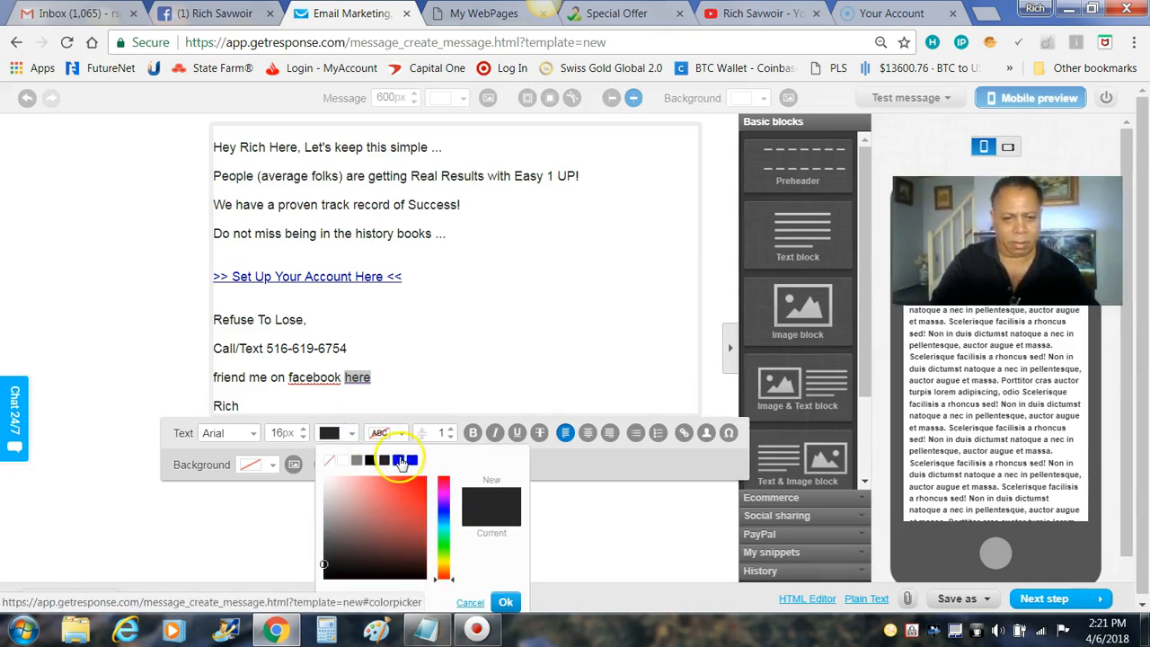
pyautogui.click(404, 459)
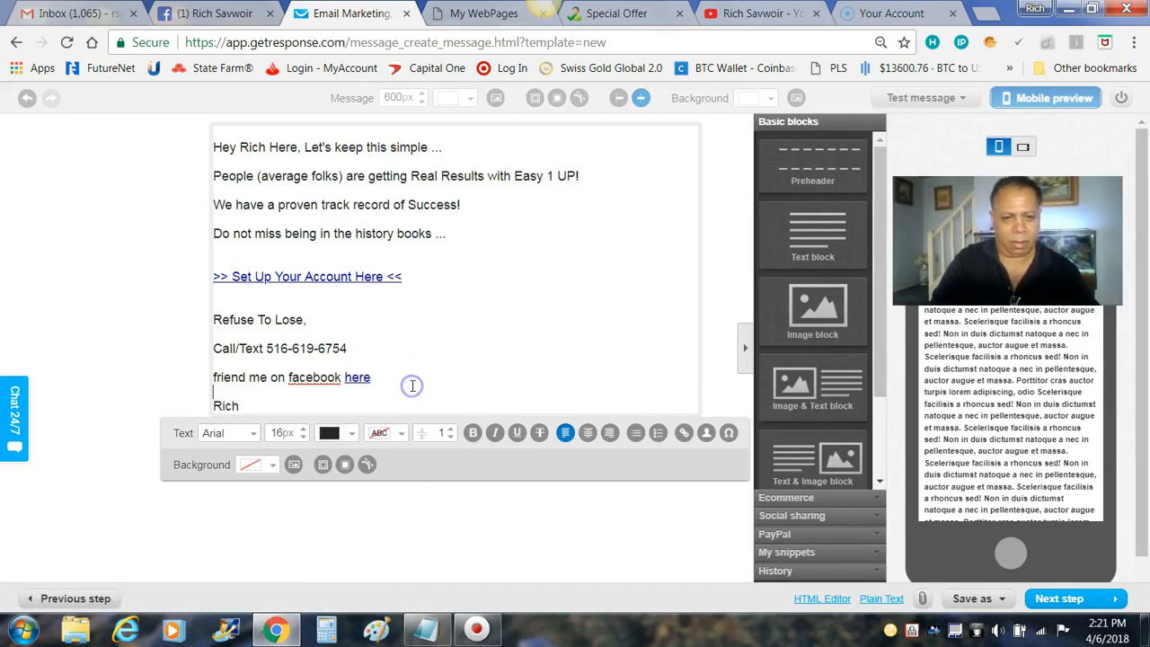
pyautogui.click(159, 333)
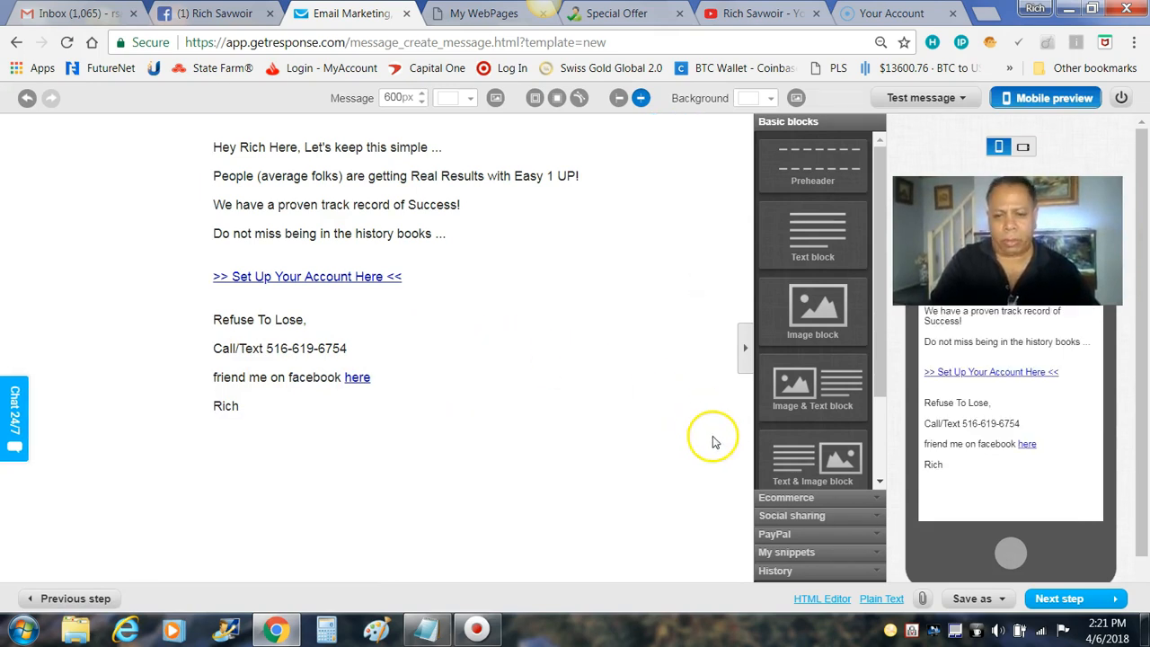
# Step: Generate the message's plain text version from its HTML content
pyautogui.click(868, 600)
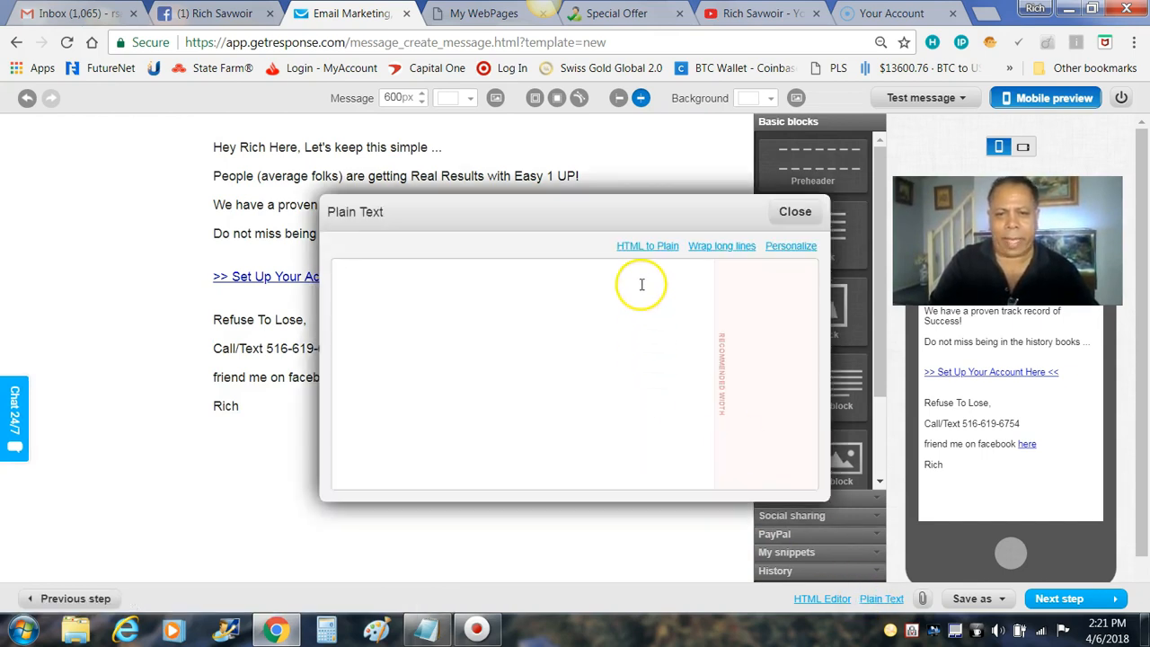
pyautogui.click(635, 246)
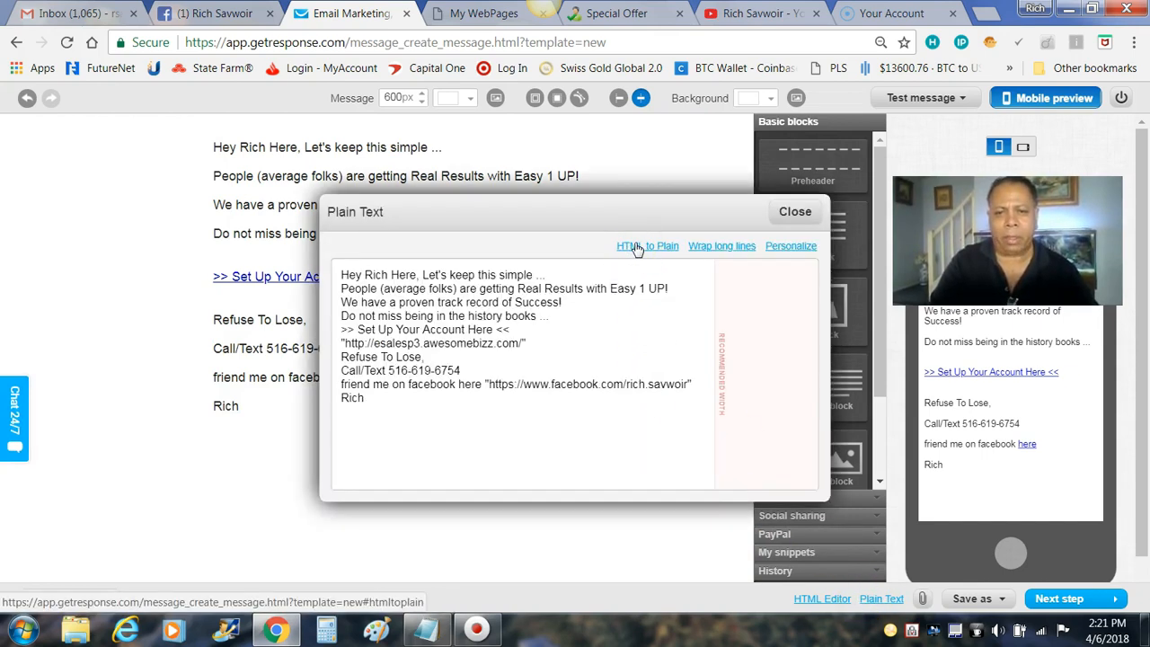
# Step: Wrap the long lines of the plain text version and close the plain text window
pyautogui.click(705, 254)
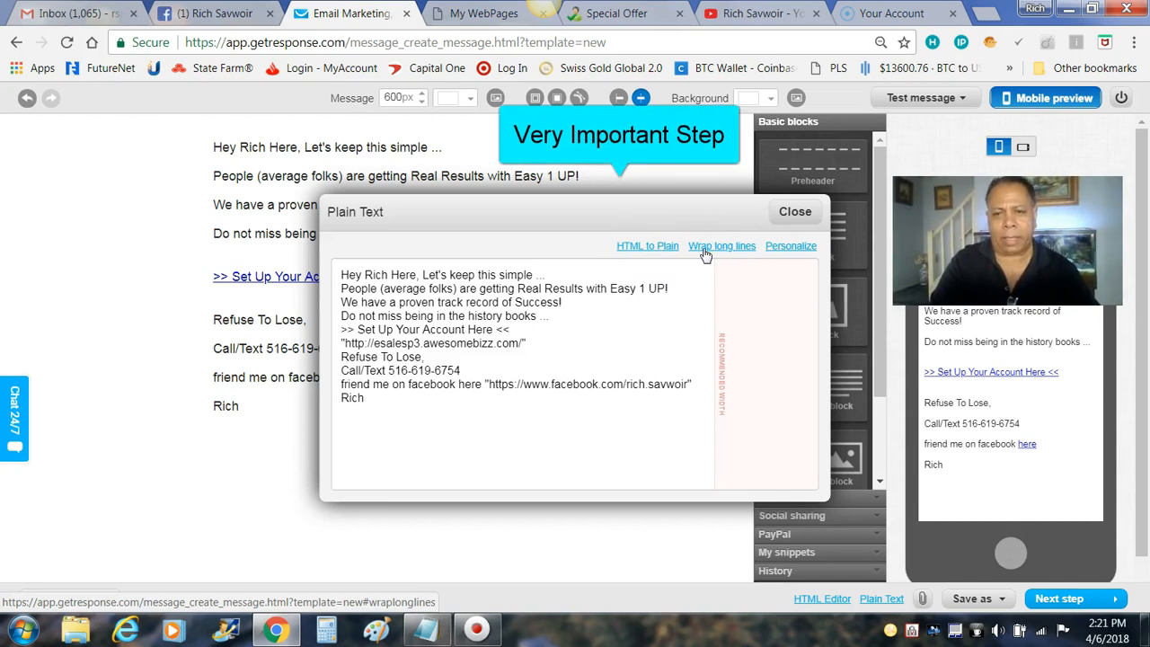
pyautogui.click(782, 213)
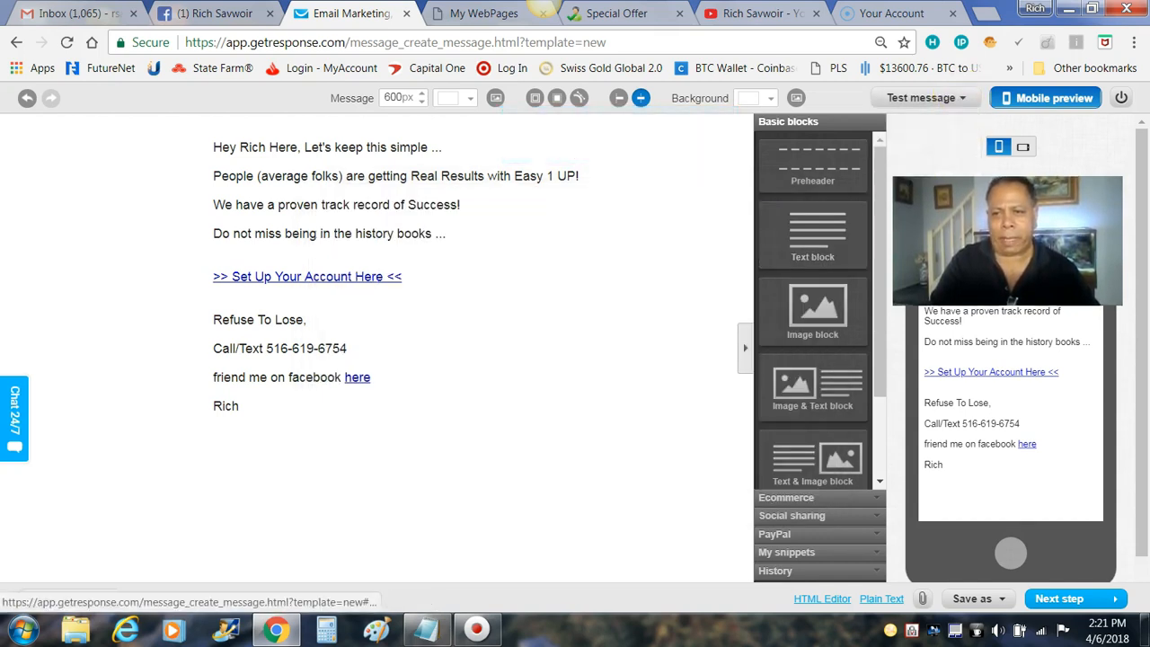
# Step: Check the message's SpamScore results and close them
pyautogui.moveTo(968, 106)
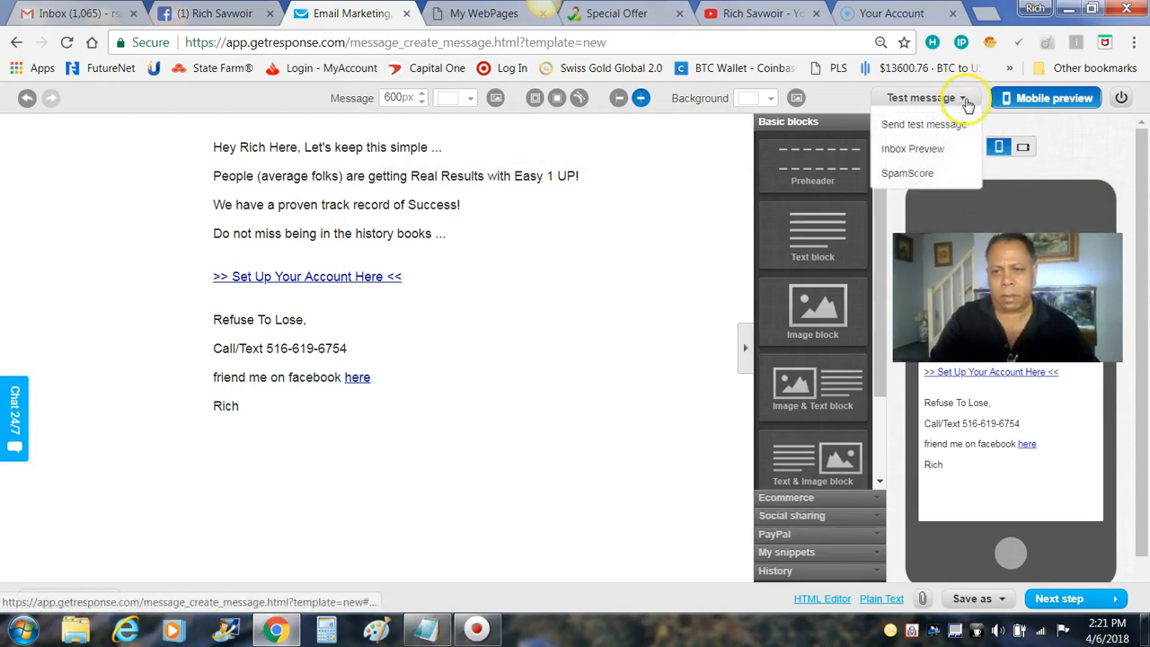
pyautogui.click(908, 172)
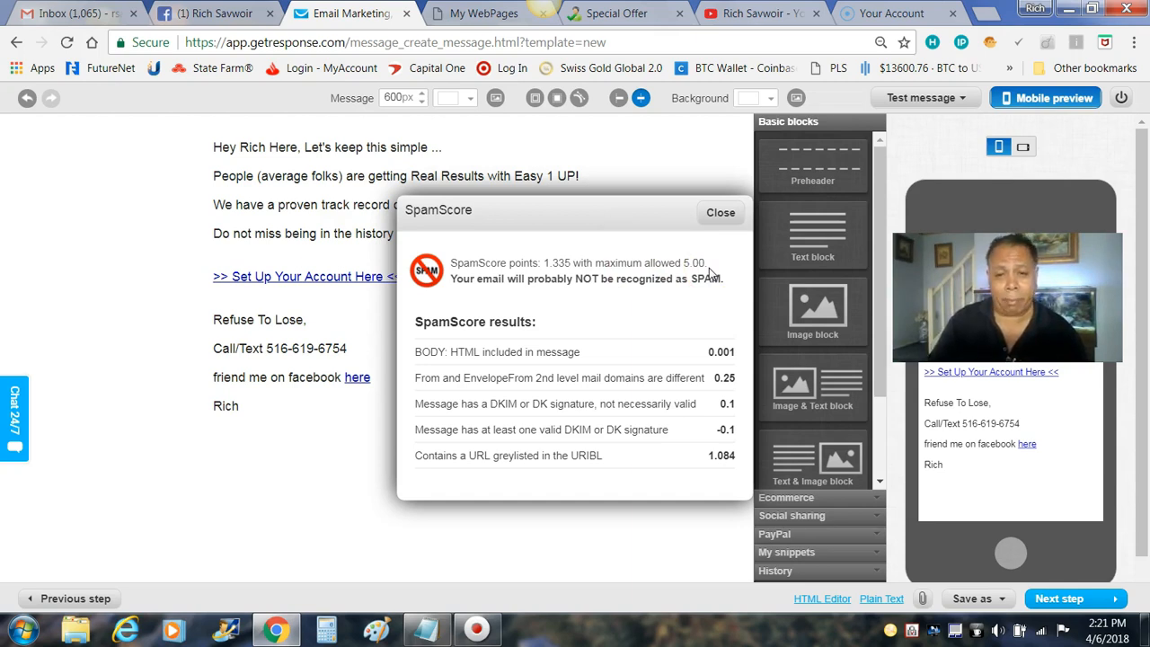
pyautogui.click(716, 212)
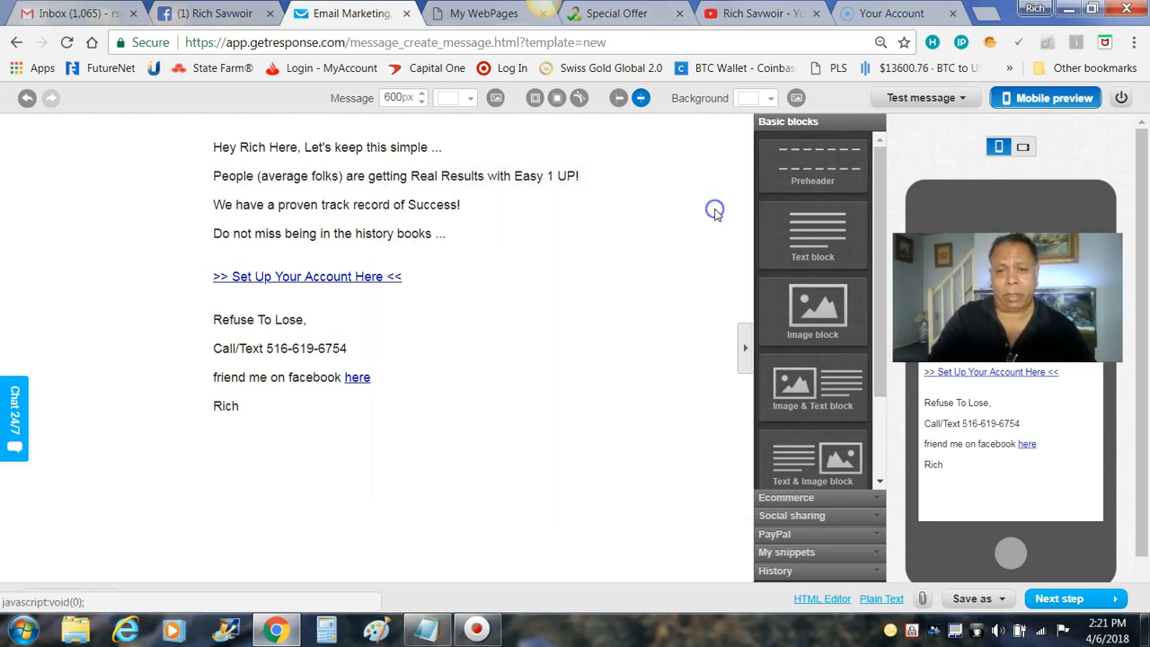
# Step: Send a test message to the sender's own email address and dismiss the confirmation
pyautogui.click(964, 99)
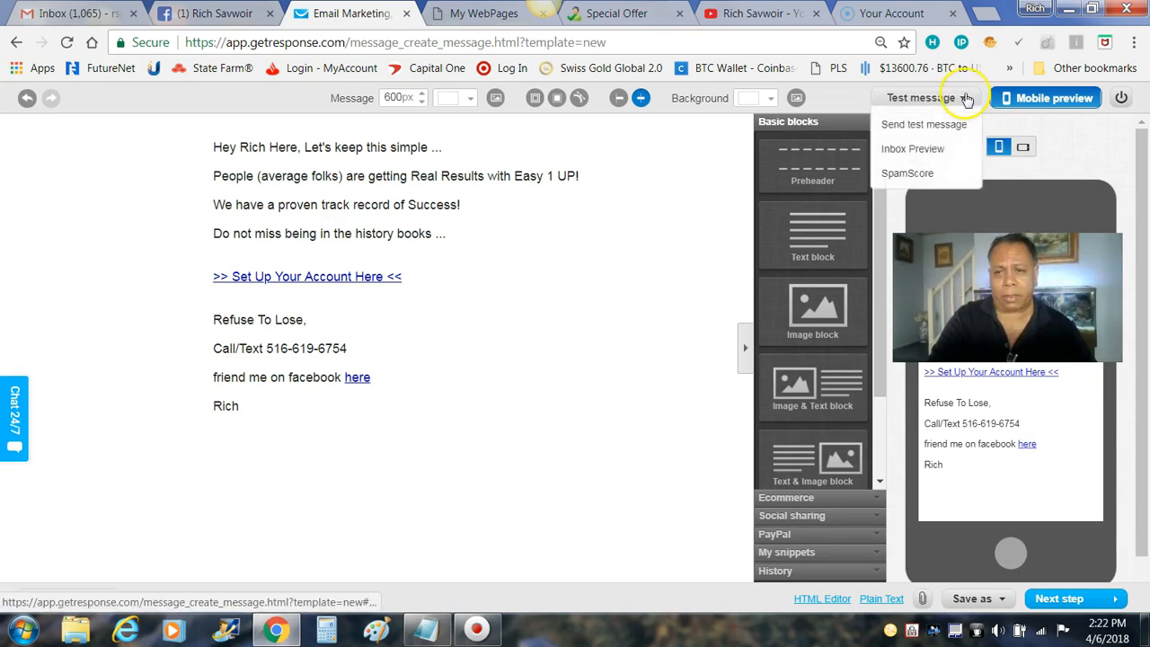
pyautogui.click(924, 126)
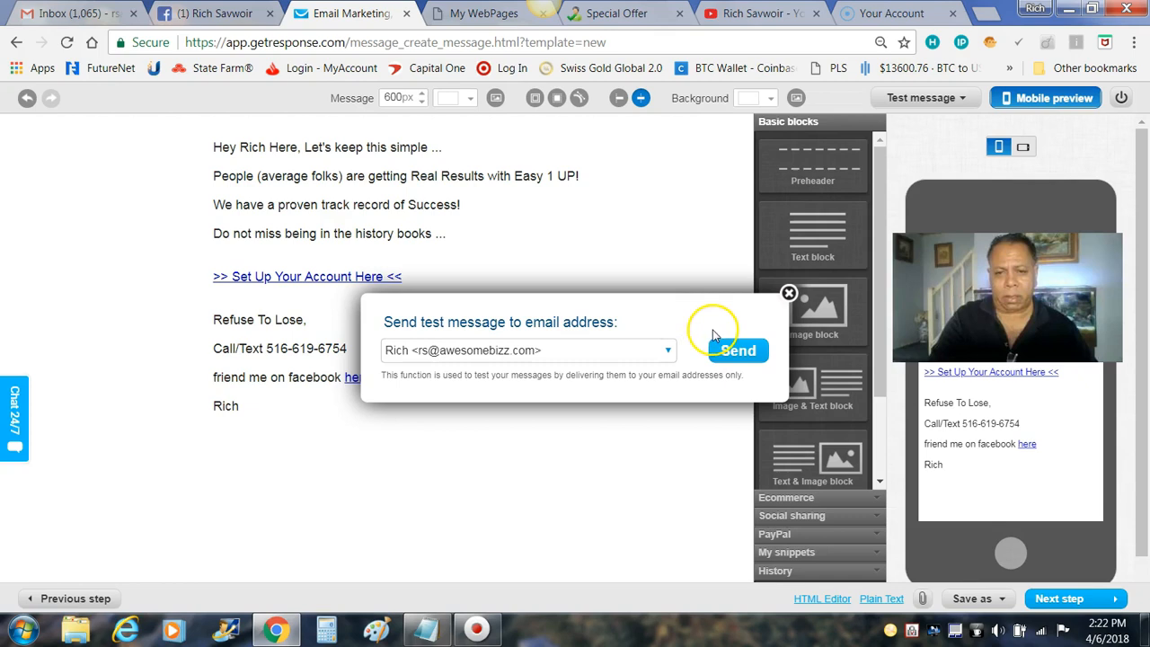
pyautogui.click(737, 350)
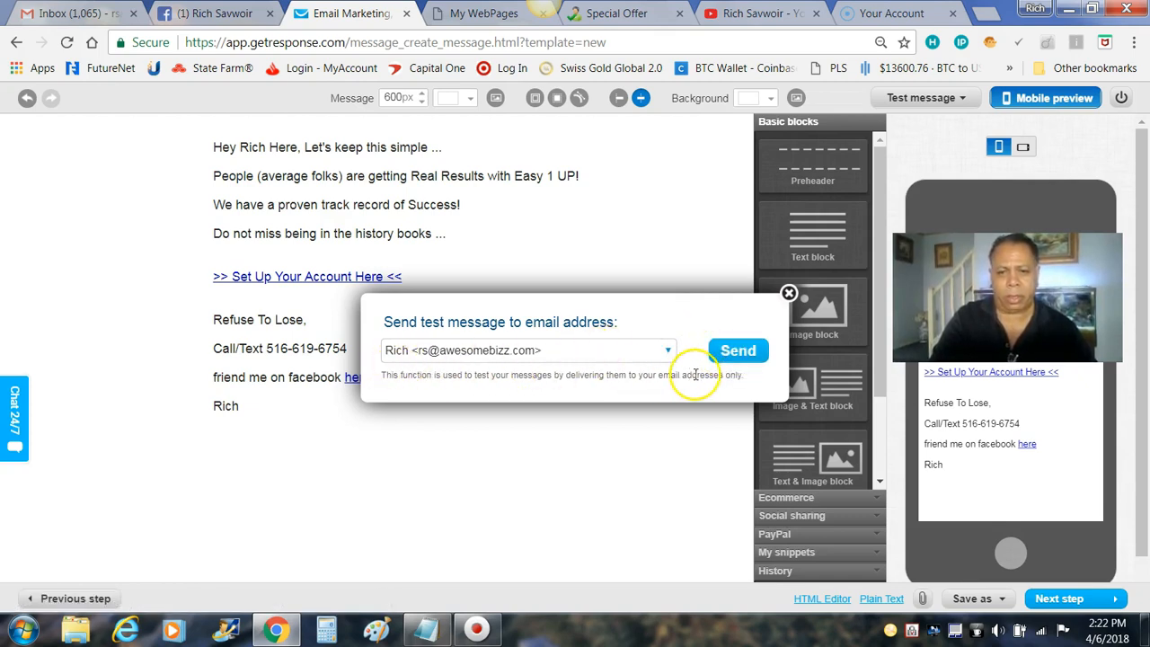
pyautogui.click(727, 359)
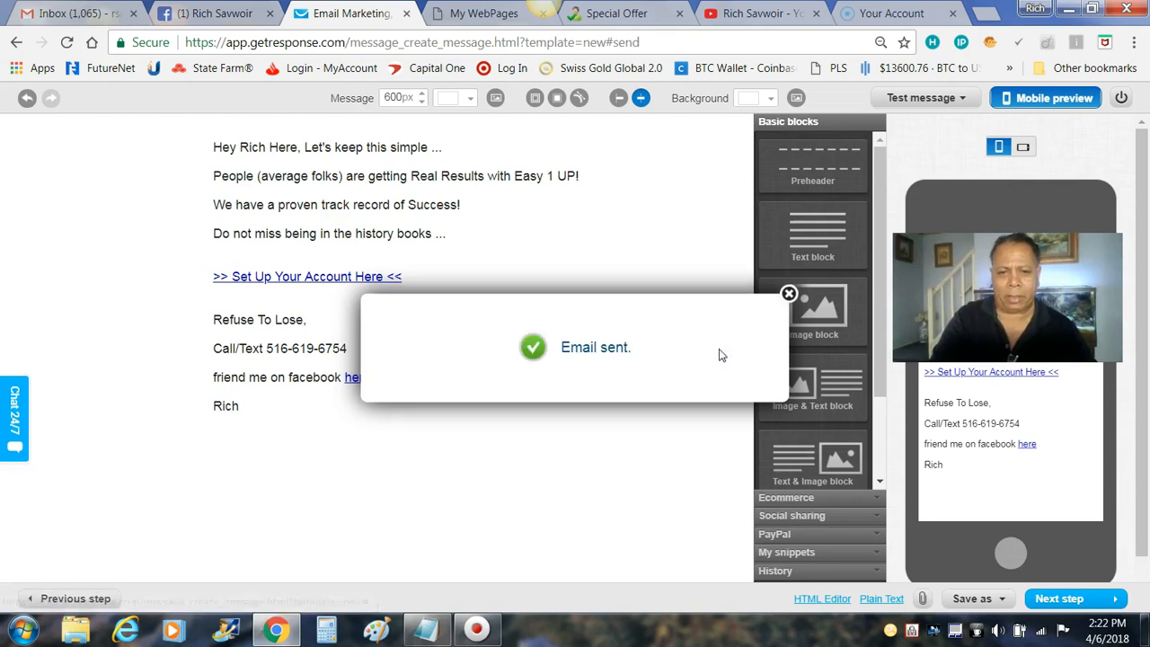
pyautogui.click(788, 294)
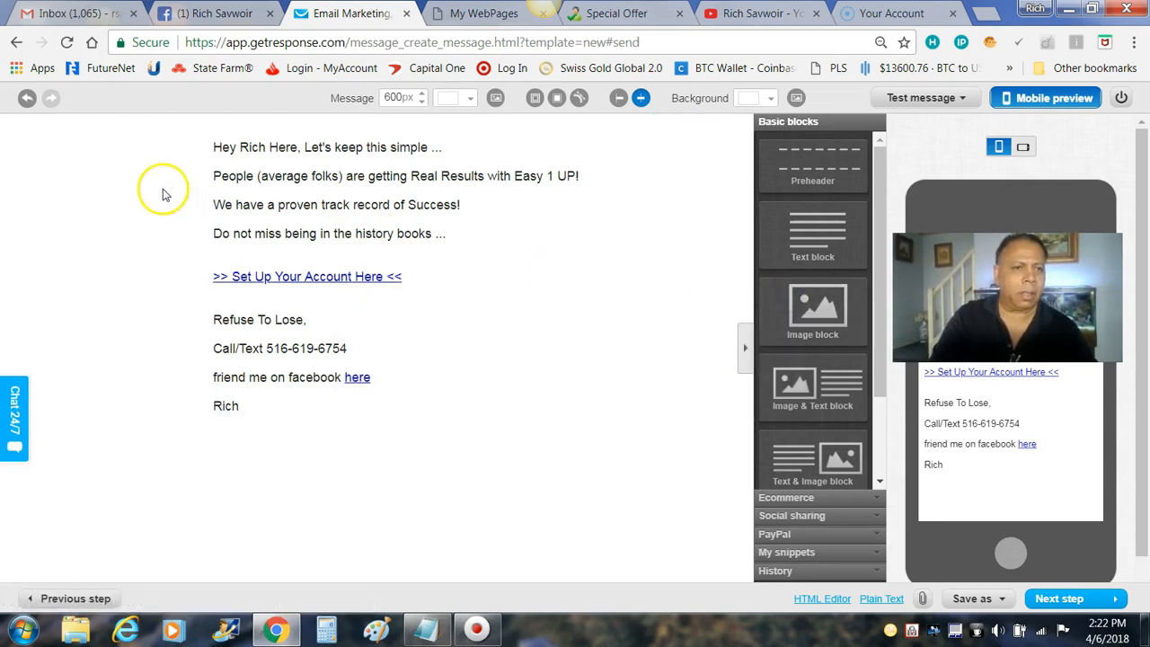
# Step: Switch to Gmail and open the received test message to review its text down to the footer
pyautogui.click(65, 15)
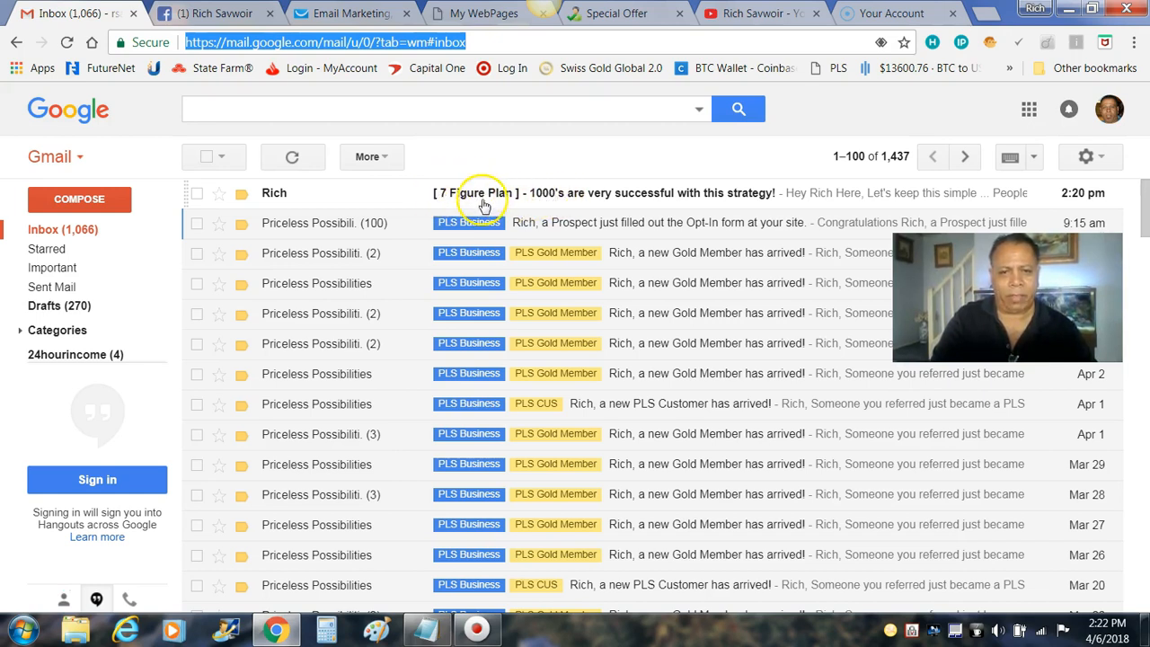
pyautogui.click(560, 196)
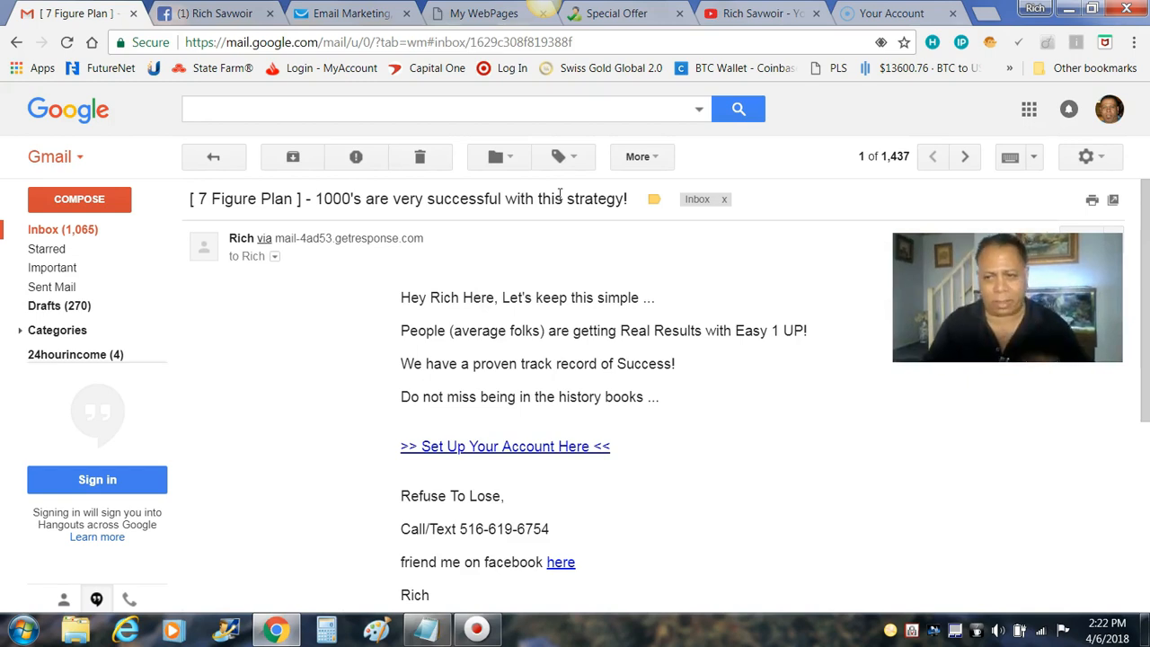
pyautogui.moveTo(1143, 297); pyautogui.dragTo(1146, 356)
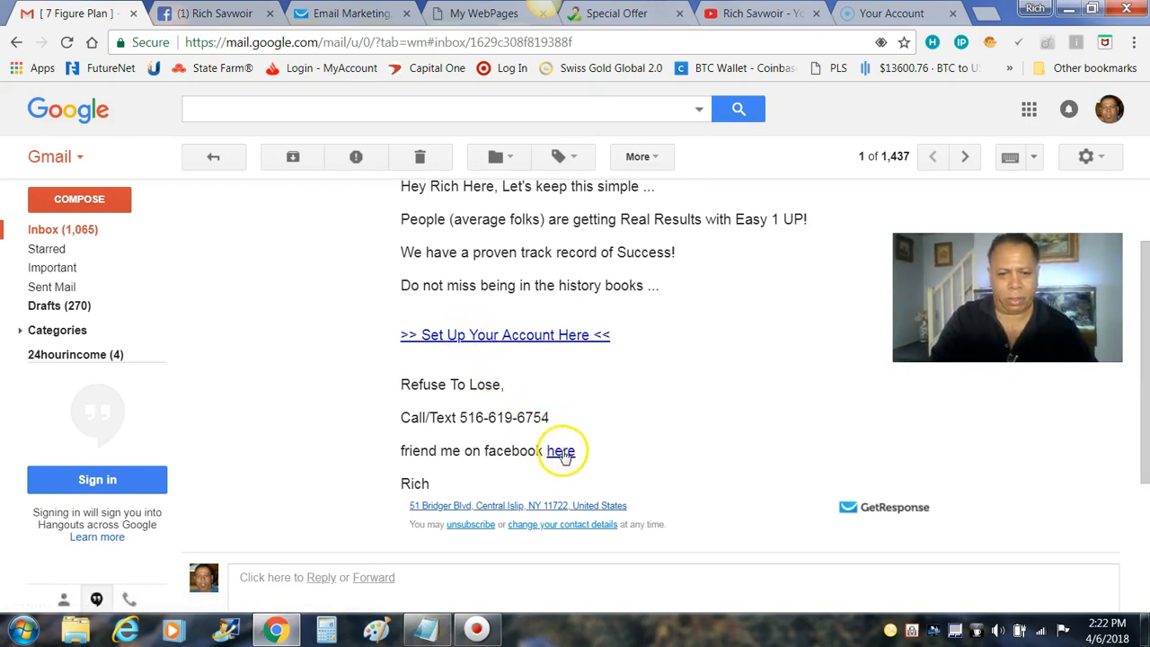
# Step: Test the ">> Set Up Your Account Here <<" link in the test email and view the sales page it opens
pyautogui.click(493, 335)
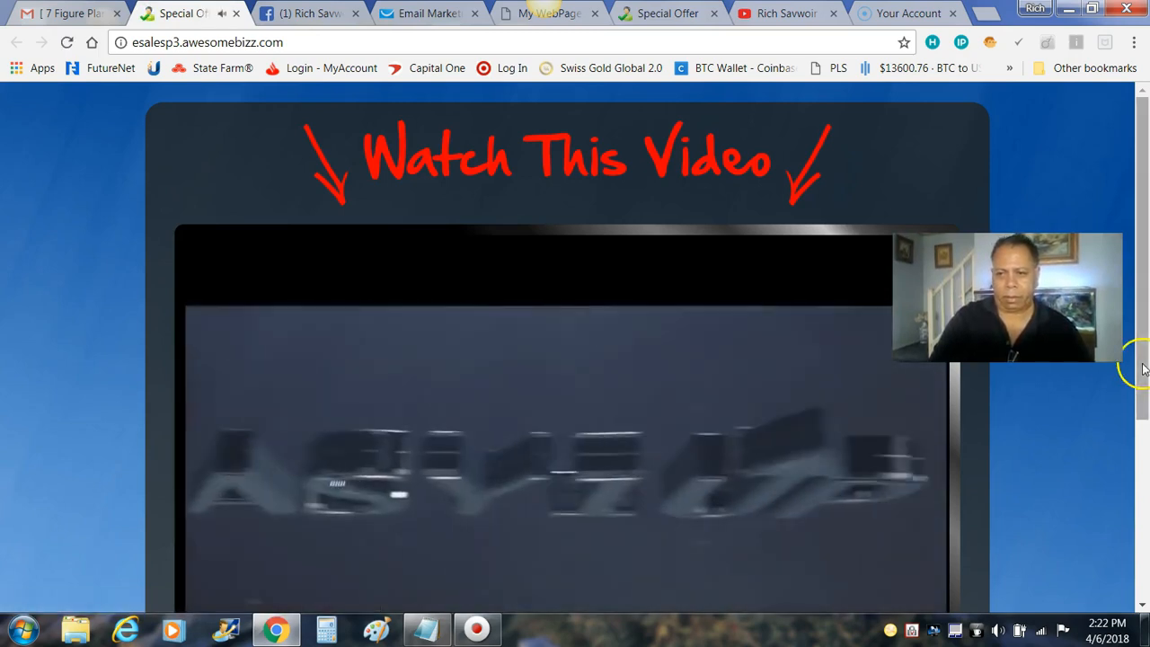
pyautogui.moveTo(1143, 321); pyautogui.dragTo(1142, 345)
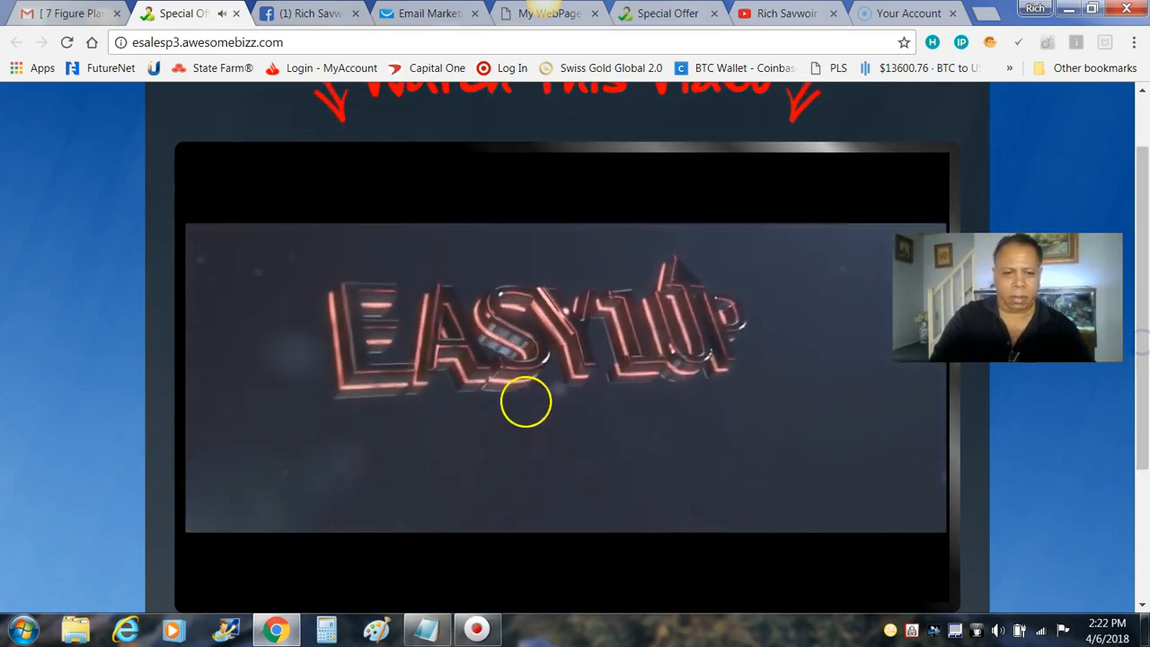
pyautogui.moveTo(292, 461)
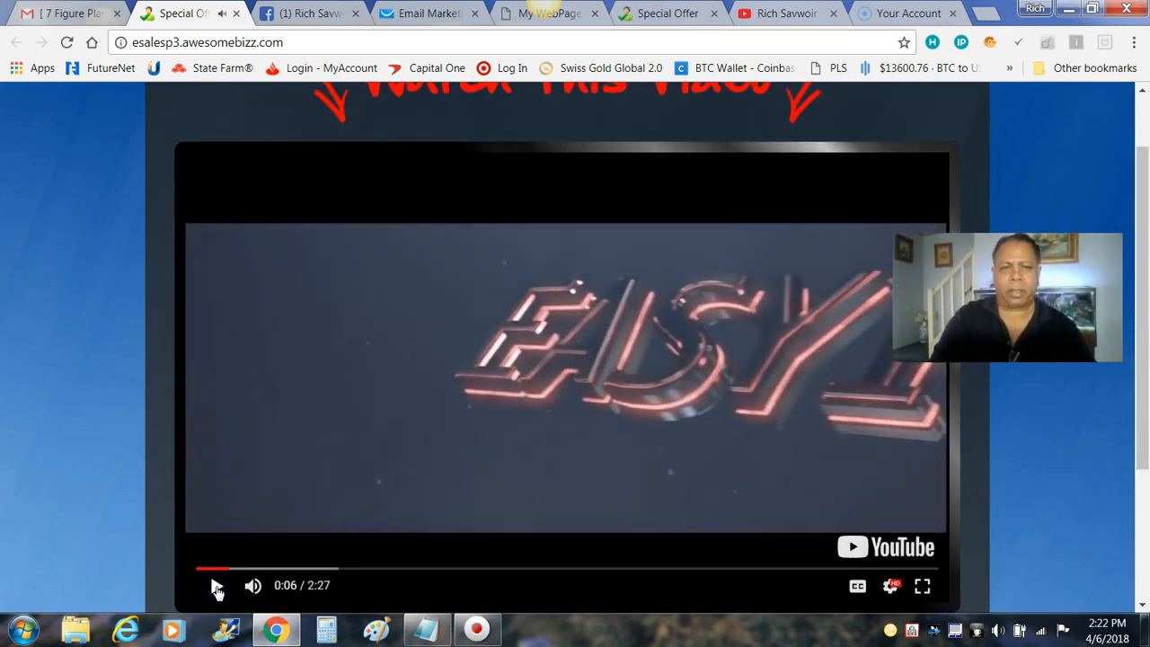
# Step: Return to the test email and test the "here" link to the sender's Facebook profile
pyautogui.click(63, 13)
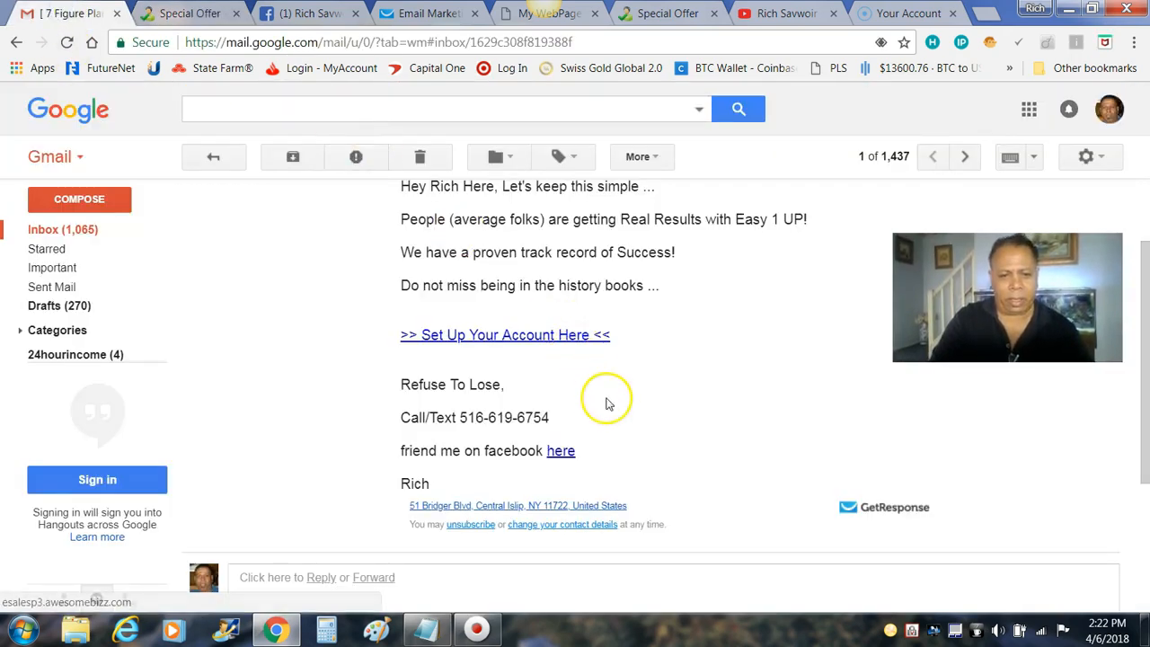
pyautogui.click(560, 453)
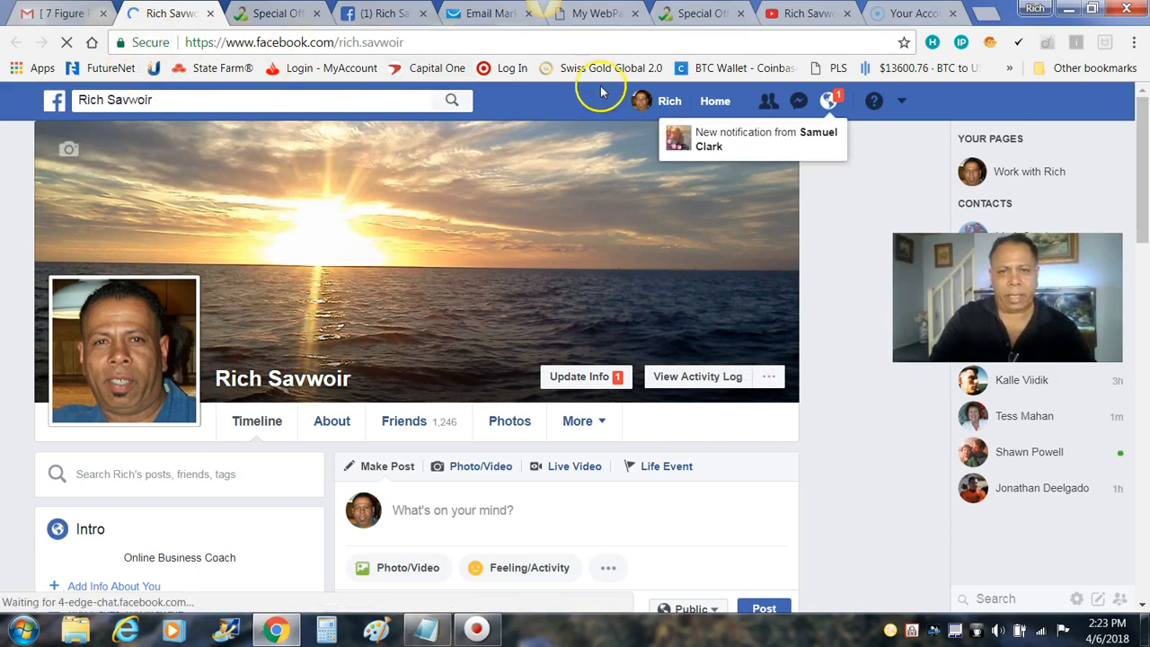
# Step: Switch back to the GetResponse message and add four line breaks after the closing signature in the text block
pyautogui.click(458, 13)
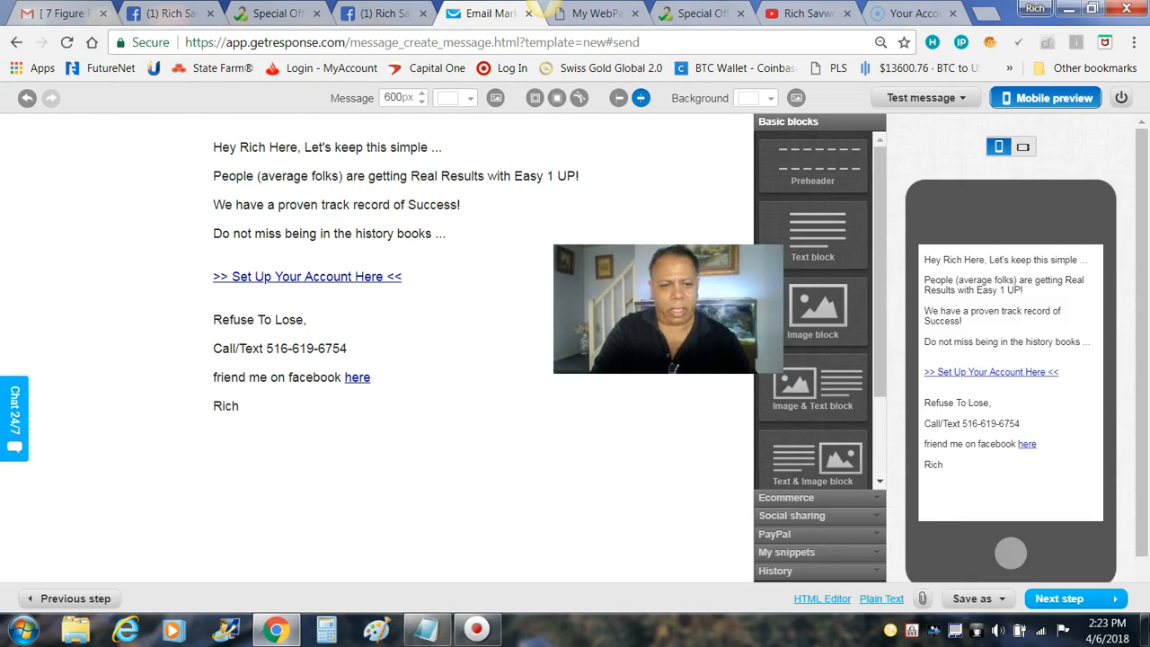
pyautogui.click(256, 407)
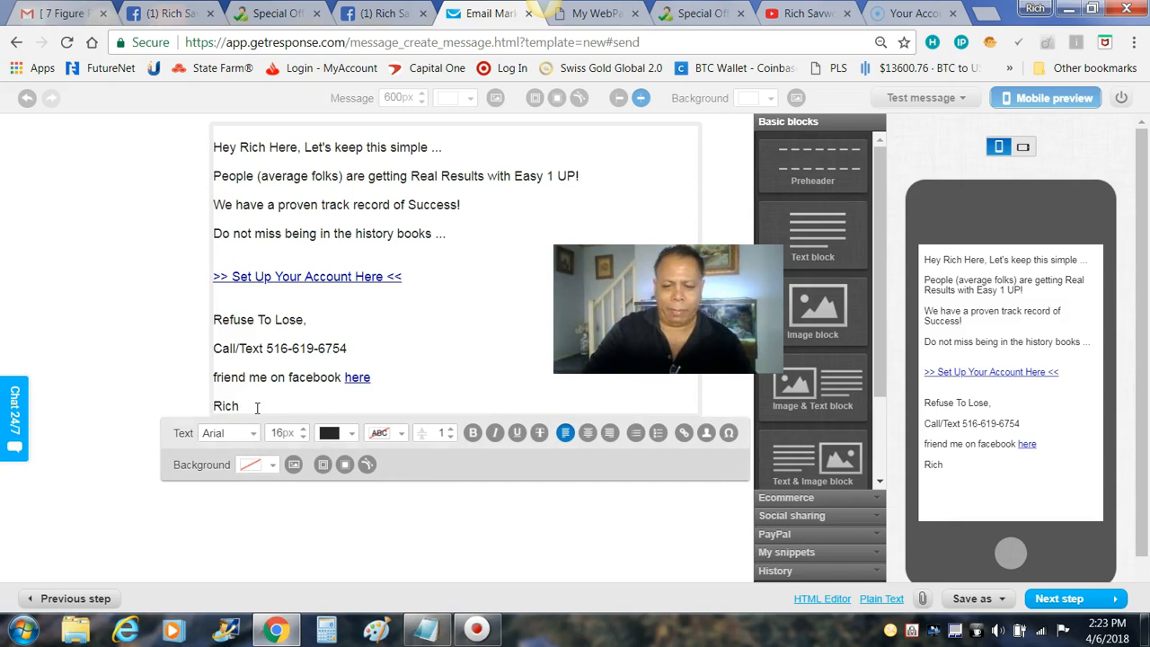
pyautogui.press('Return')
pyautogui.press('Return')
pyautogui.press('Return')
pyautogui.press('Return')
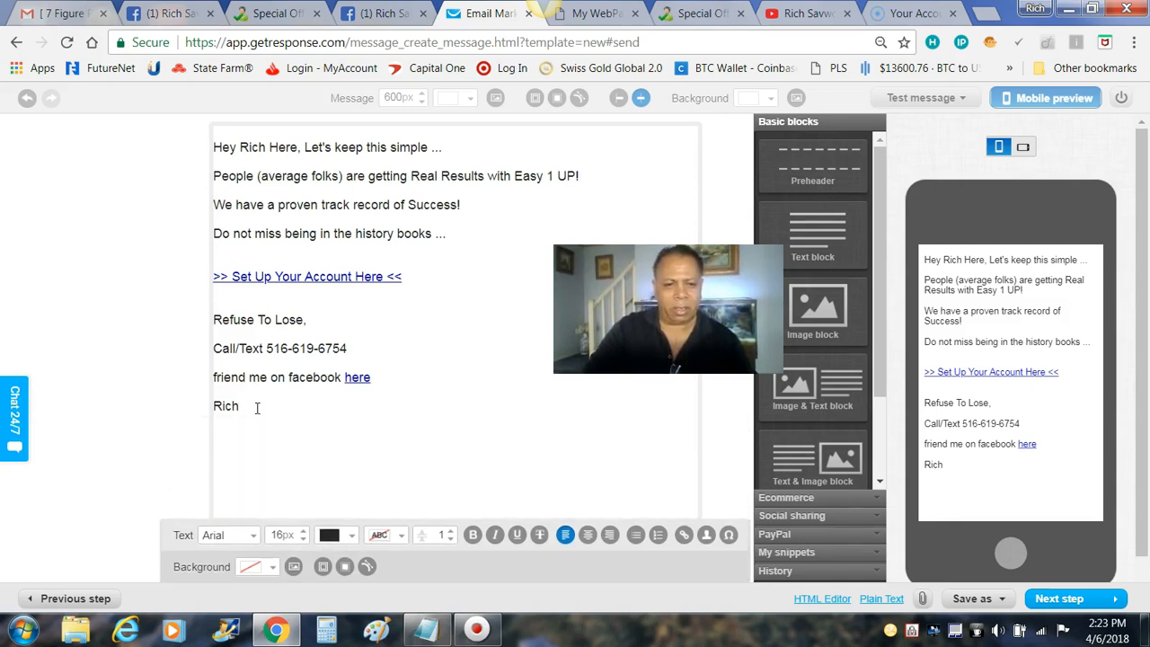
pyautogui.click(110, 384)
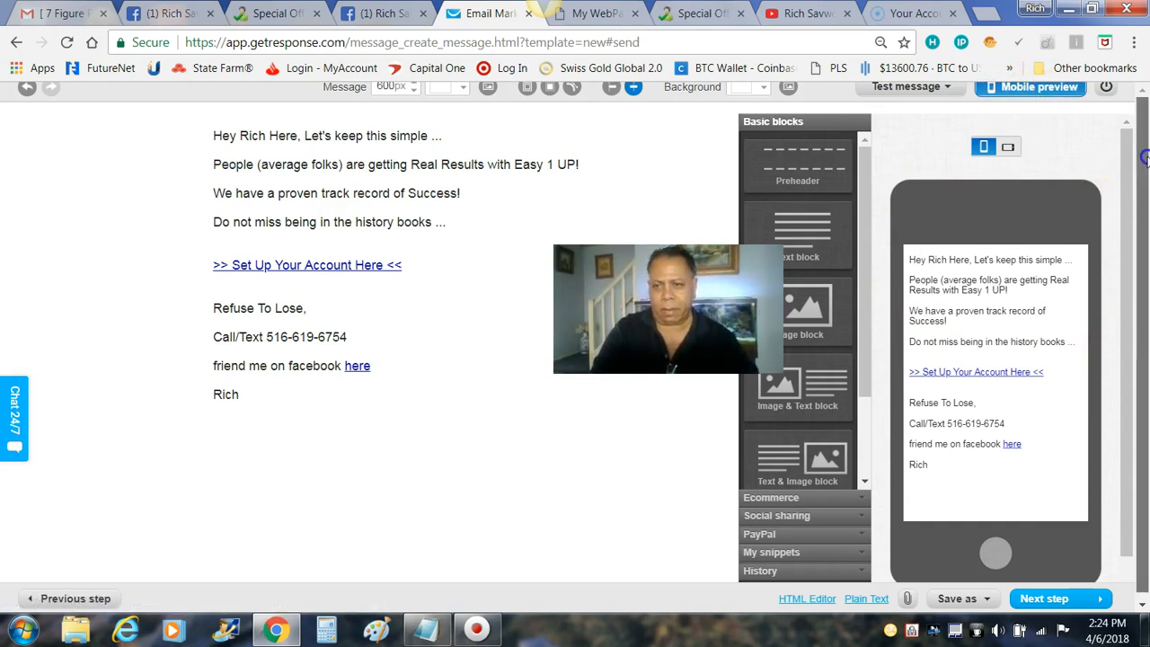
pyautogui.scroll(-1, 1023, 280)
pyautogui.moveTo(1024, 280); pyautogui.dragTo(999, 365)
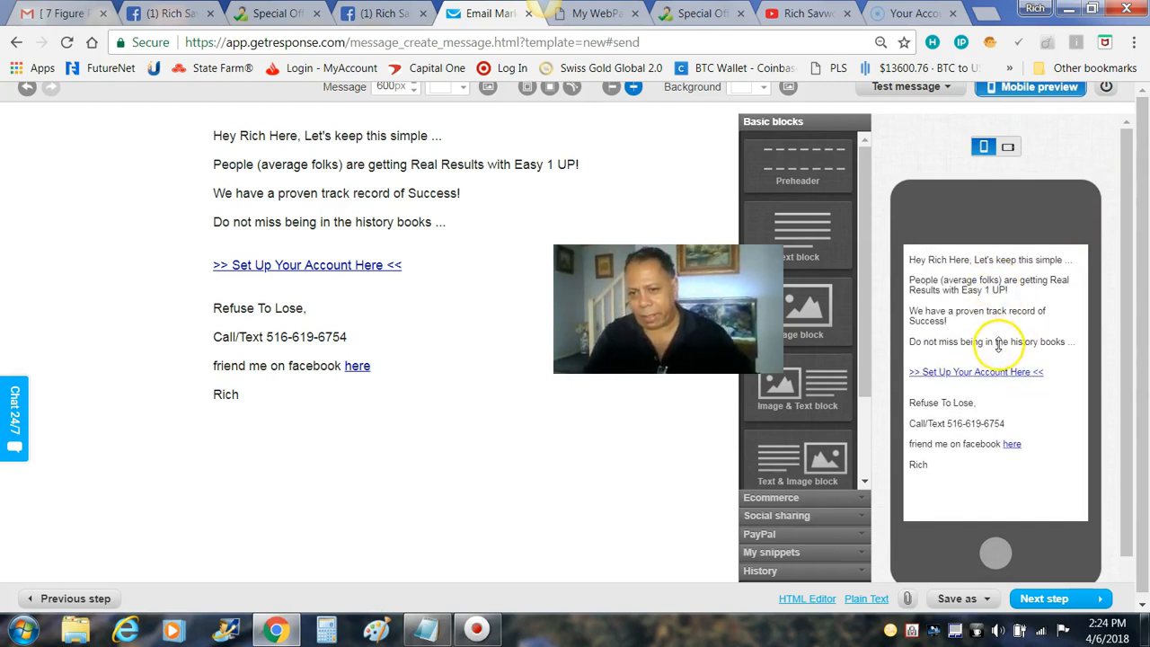
pyautogui.click(991, 437)
pyautogui.moveTo(991, 438)
pyautogui.mouseDown()
pyautogui.moveTo(976, 308)
pyautogui.moveTo(989, 457)
pyautogui.mouseUp()
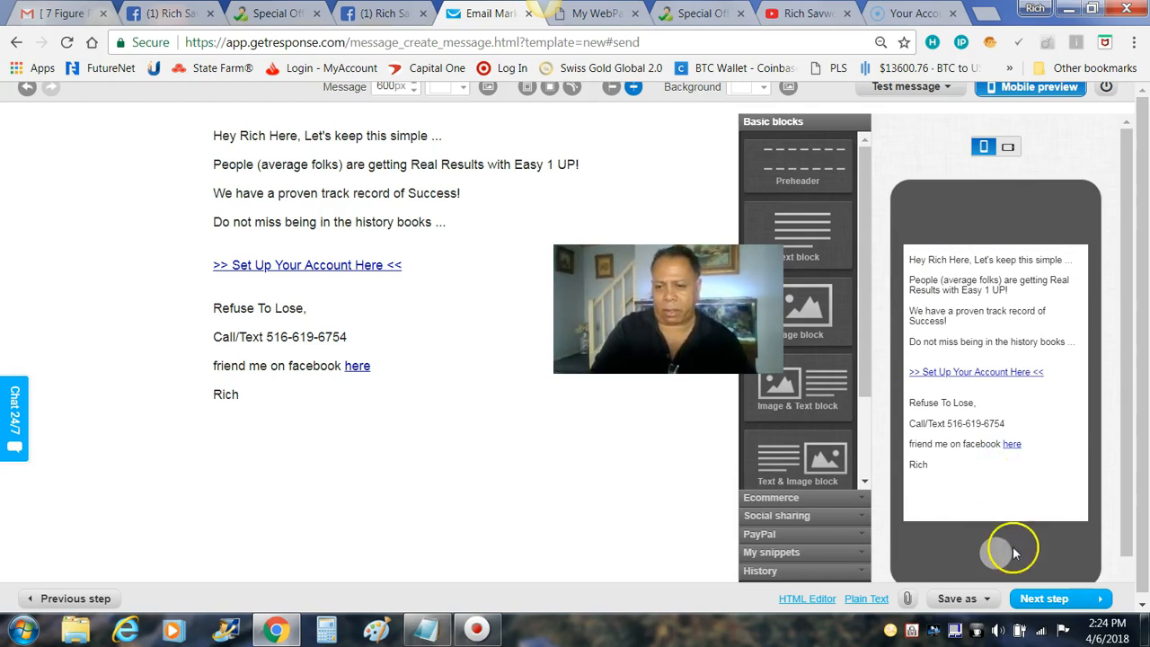
pyautogui.scroll(-1, 1027, 578)
pyautogui.scroll(1, 1027, 566)
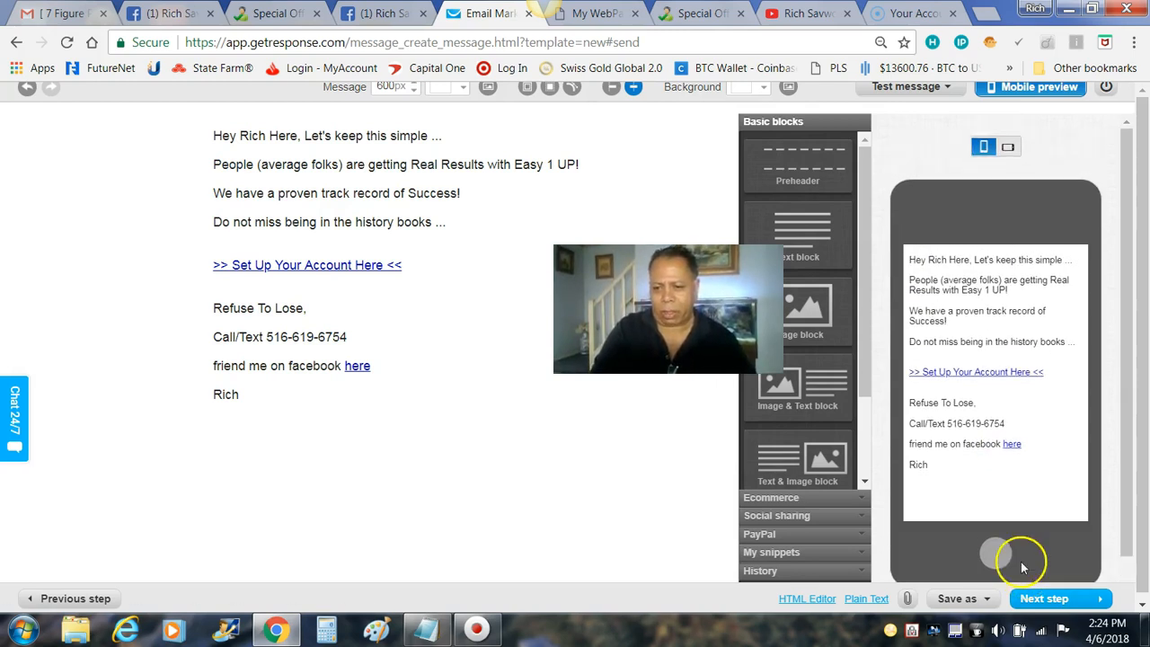
# Step: Include the easy1upnew, easy1upplainjane and easy1upbizop campaigns as the message's recipients and continue to the summary
pyautogui.click(1028, 598)
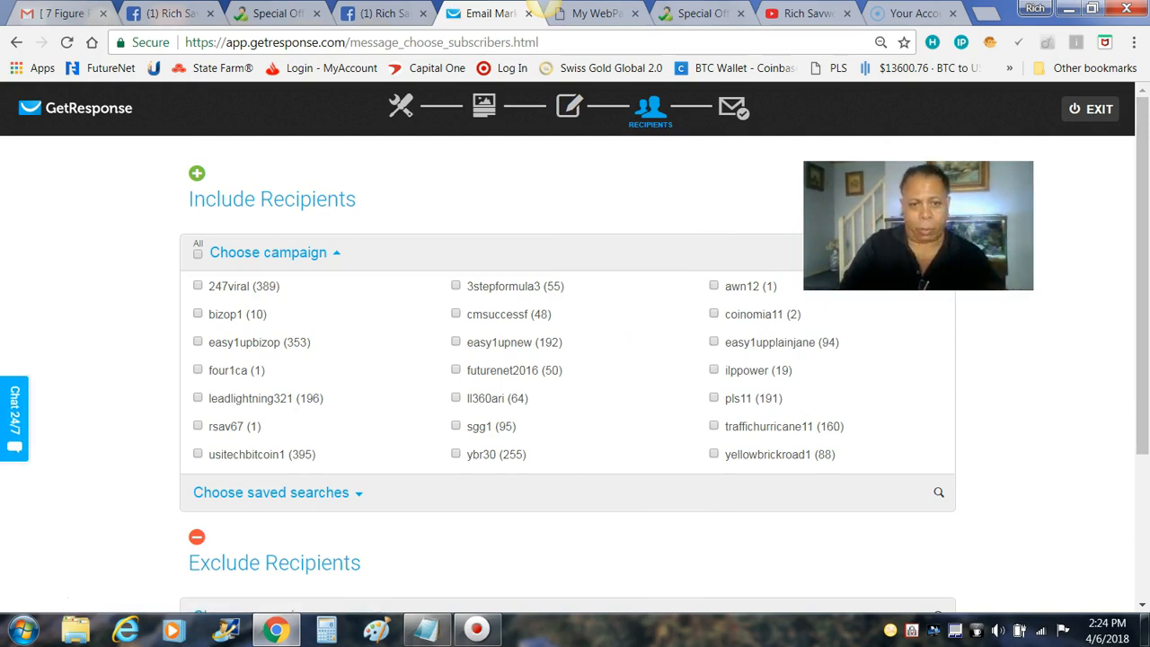
pyautogui.click(456, 343)
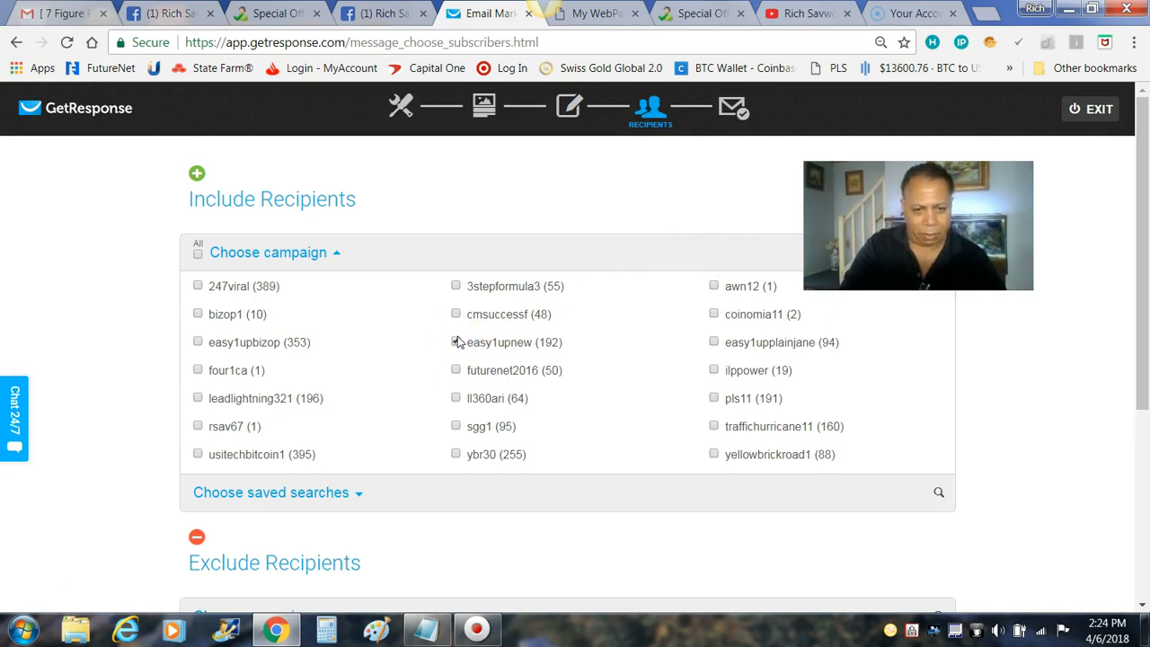
pyautogui.click(714, 343)
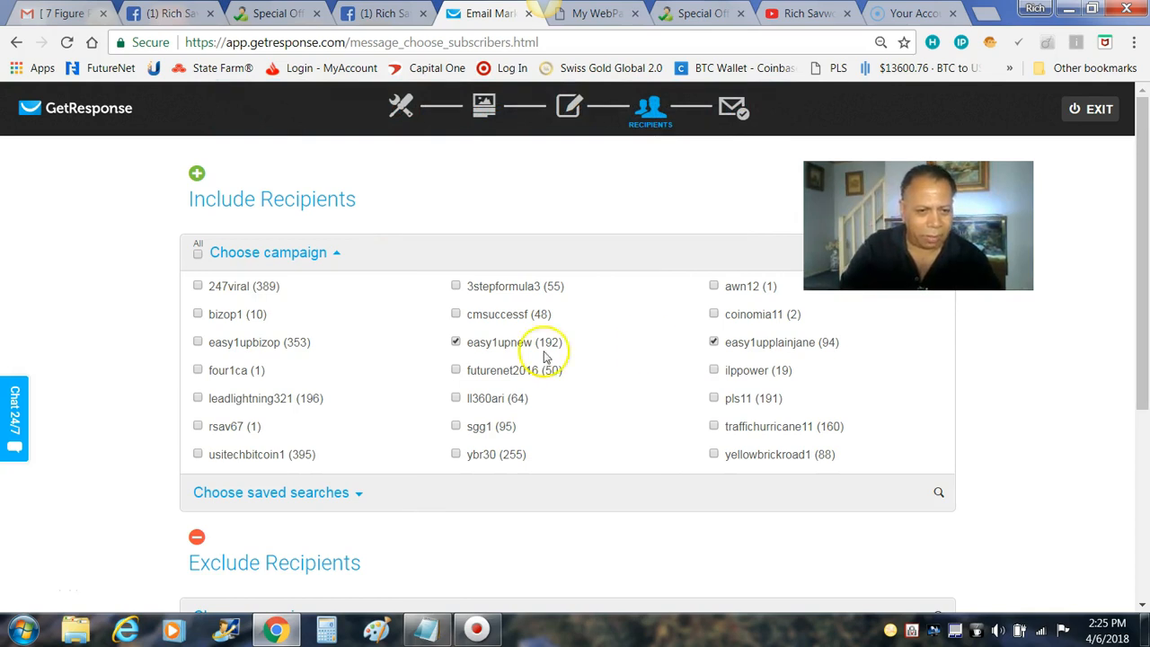
pyautogui.click(198, 344)
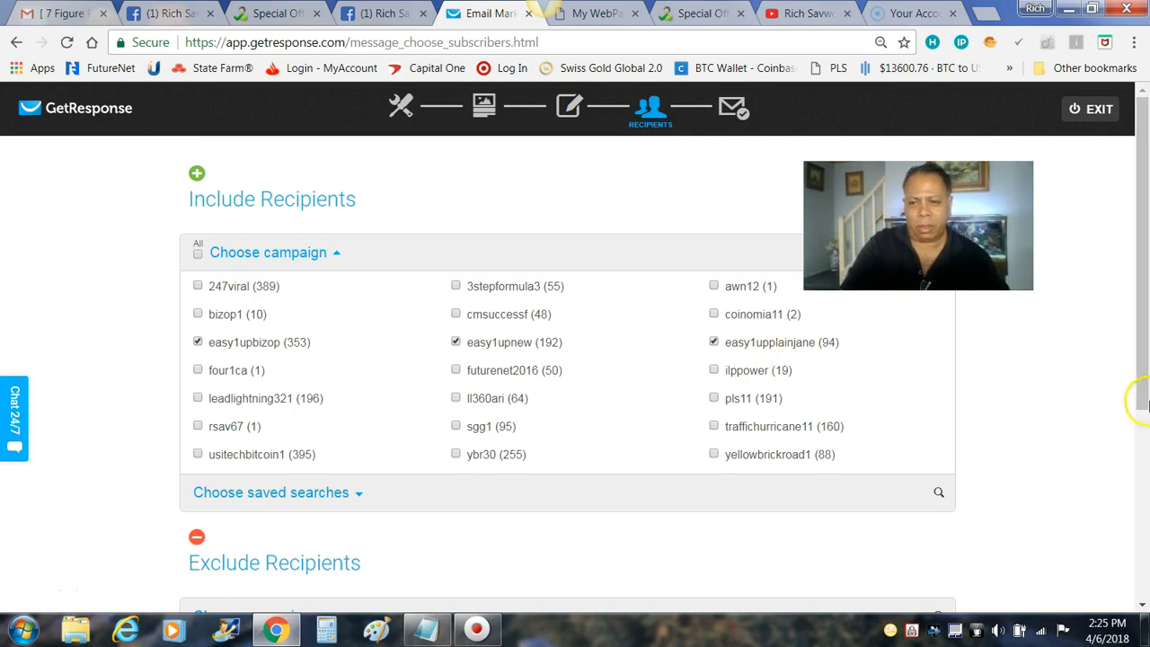
pyautogui.moveTo(1144, 353); pyautogui.dragTo(1119, 546)
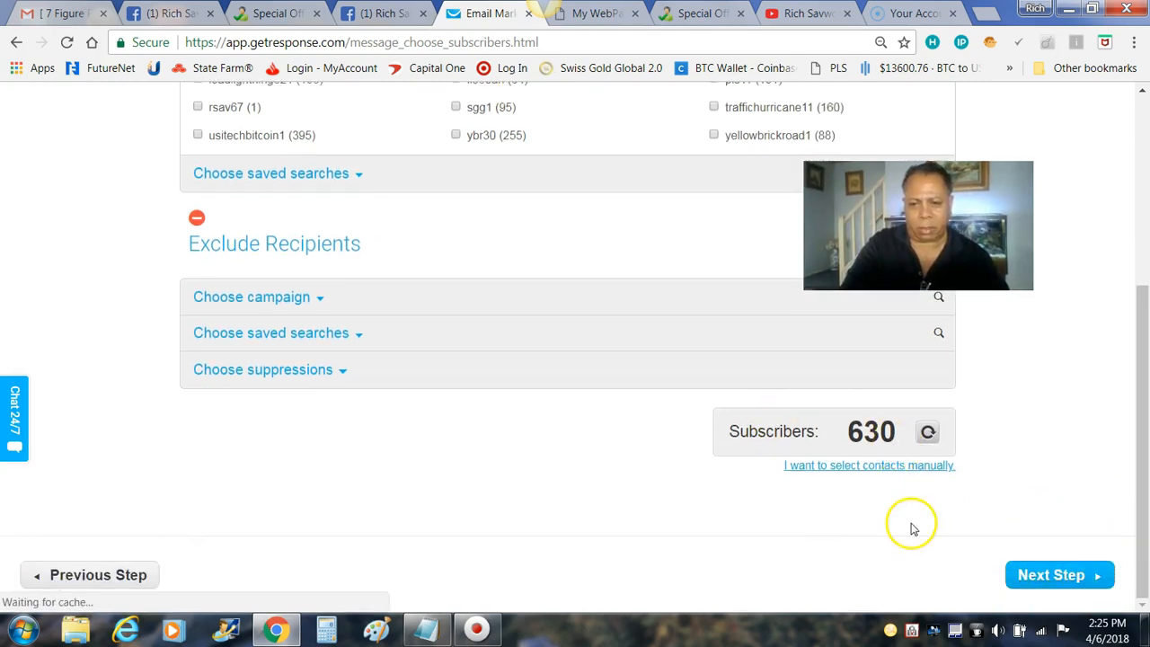
pyautogui.click(1040, 582)
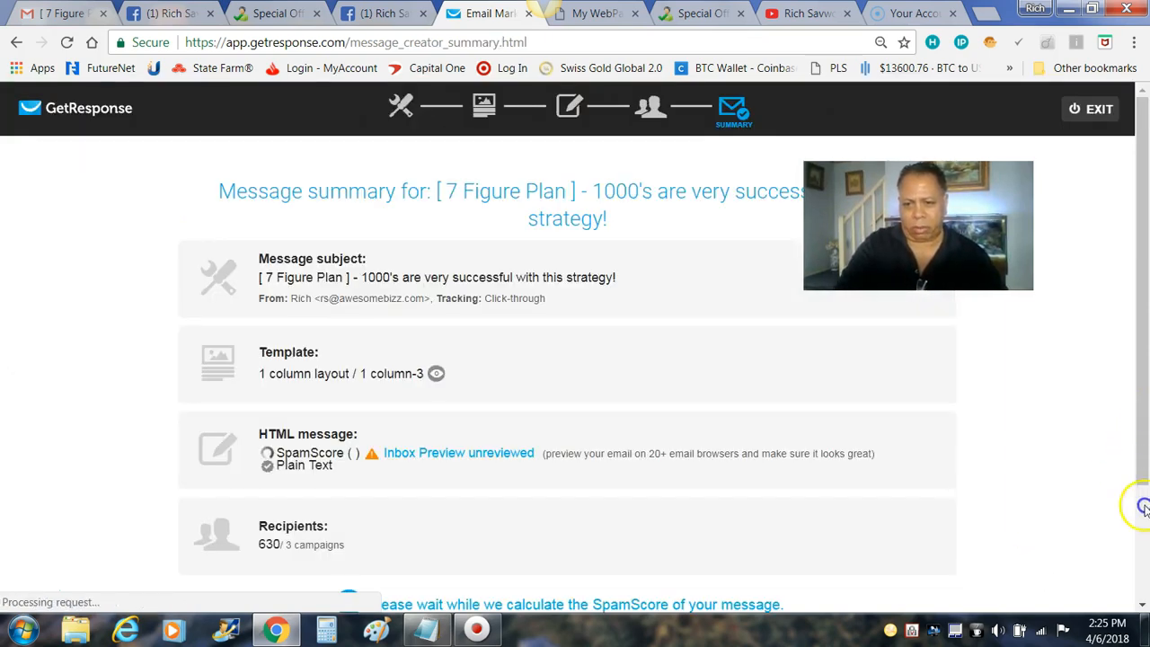
pyautogui.scroll(-1, 1143, 508)
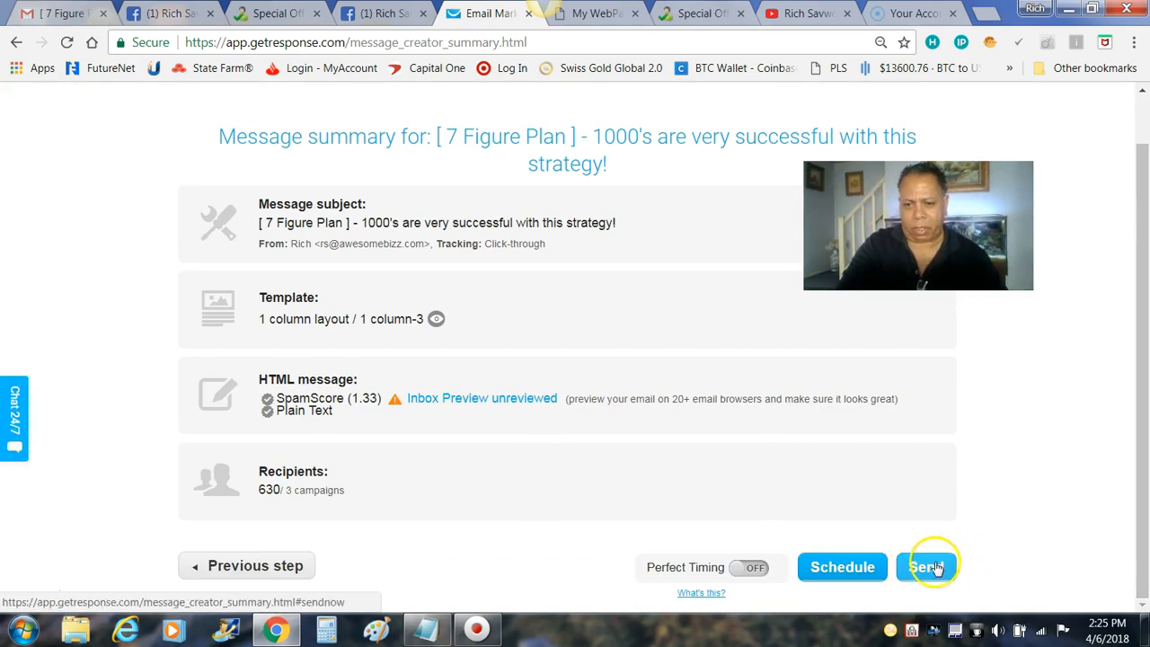
pyautogui.click(852, 567)
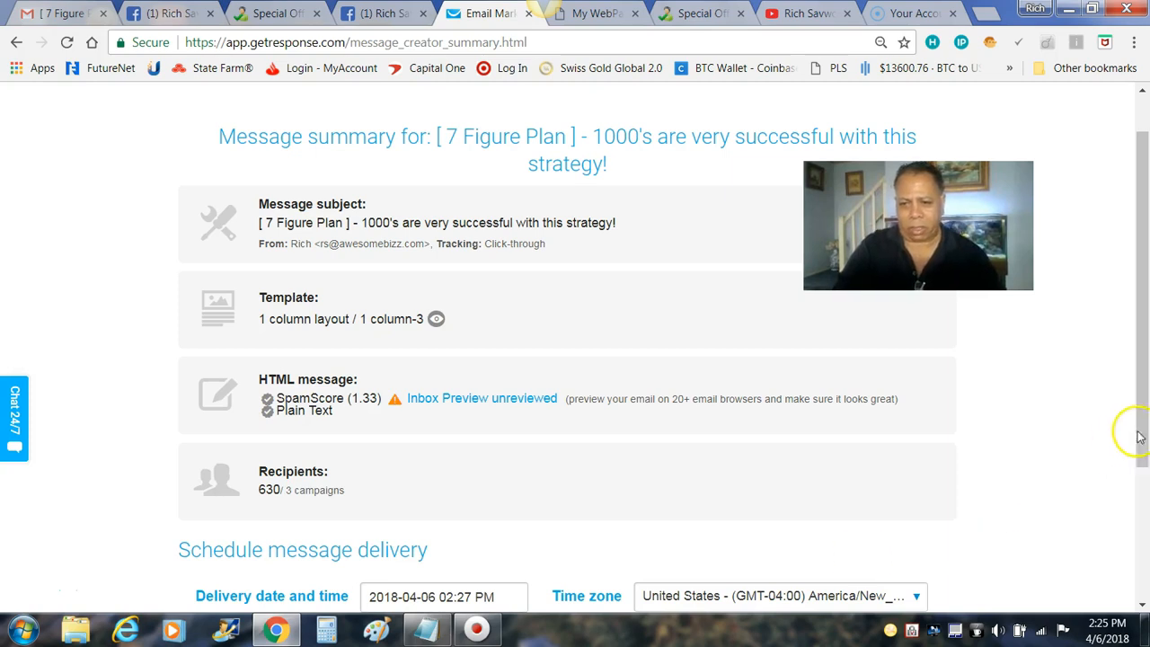
pyautogui.moveTo(1138, 437); pyautogui.dragTo(1135, 555)
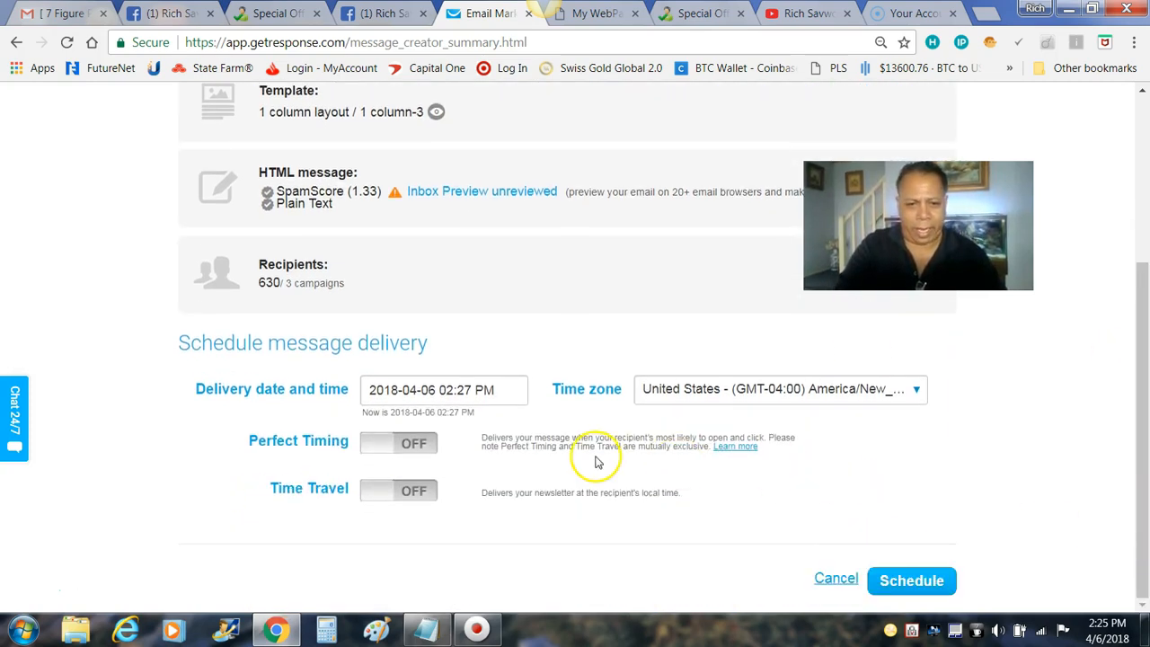
pyautogui.click(488, 390)
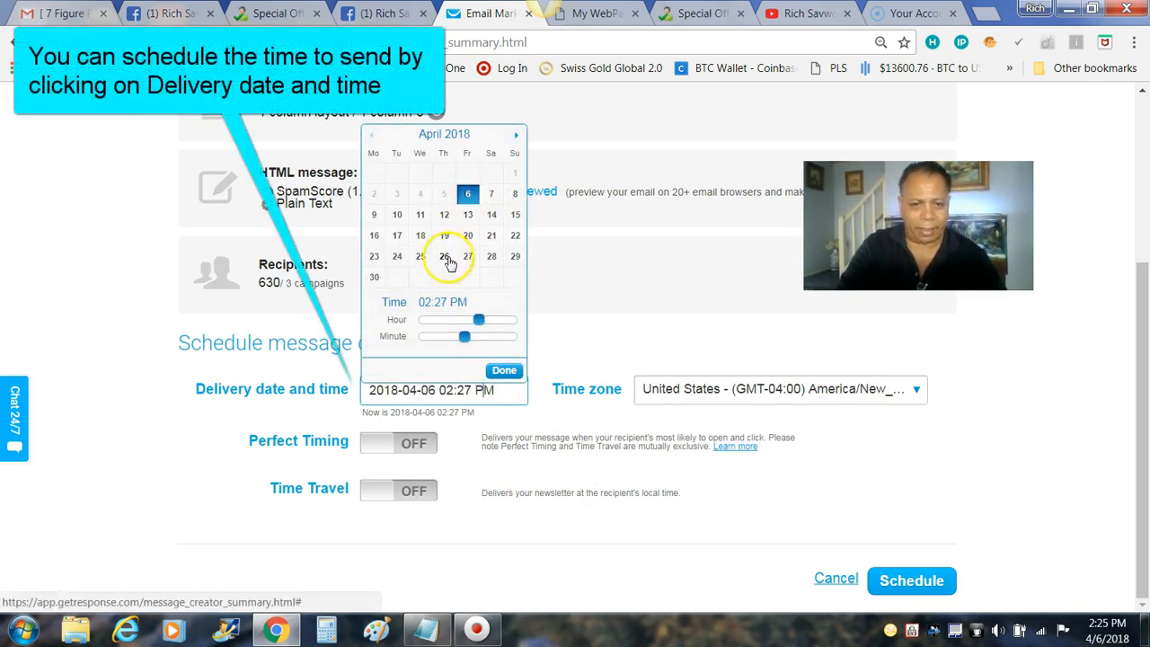
pyautogui.moveTo(478, 321)
pyautogui.mouseDown()
pyautogui.moveTo(457, 322)
pyautogui.moveTo(482, 323)
pyautogui.moveTo(468, 336)
pyautogui.mouseUp()
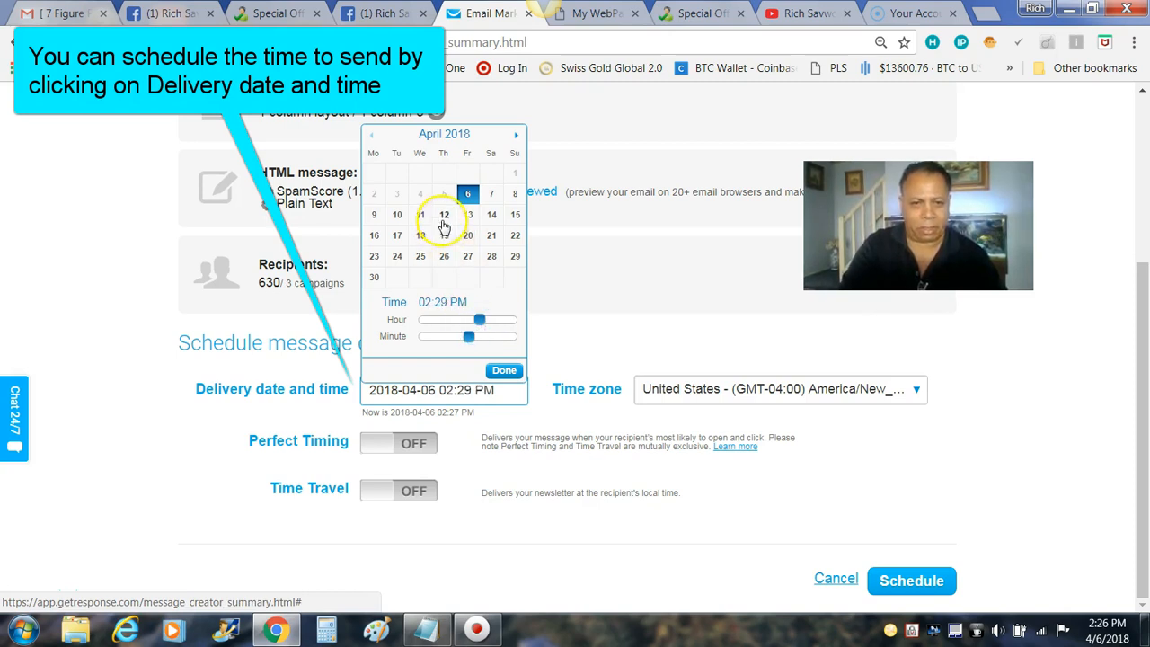
pyautogui.click(490, 196)
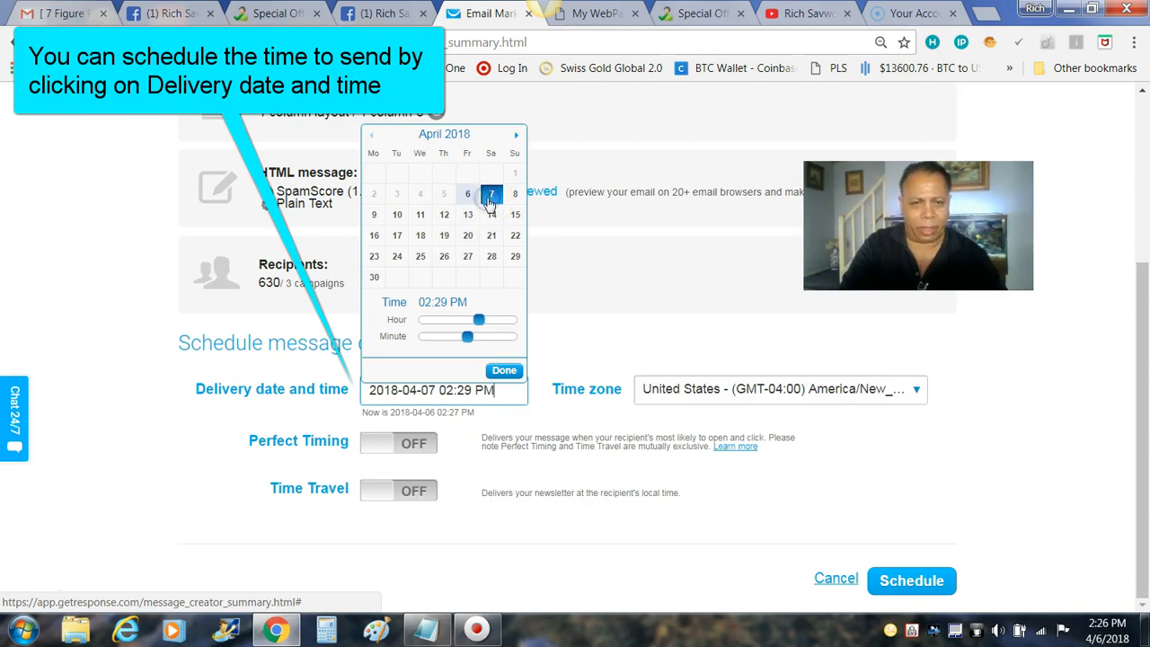
pyautogui.click(473, 197)
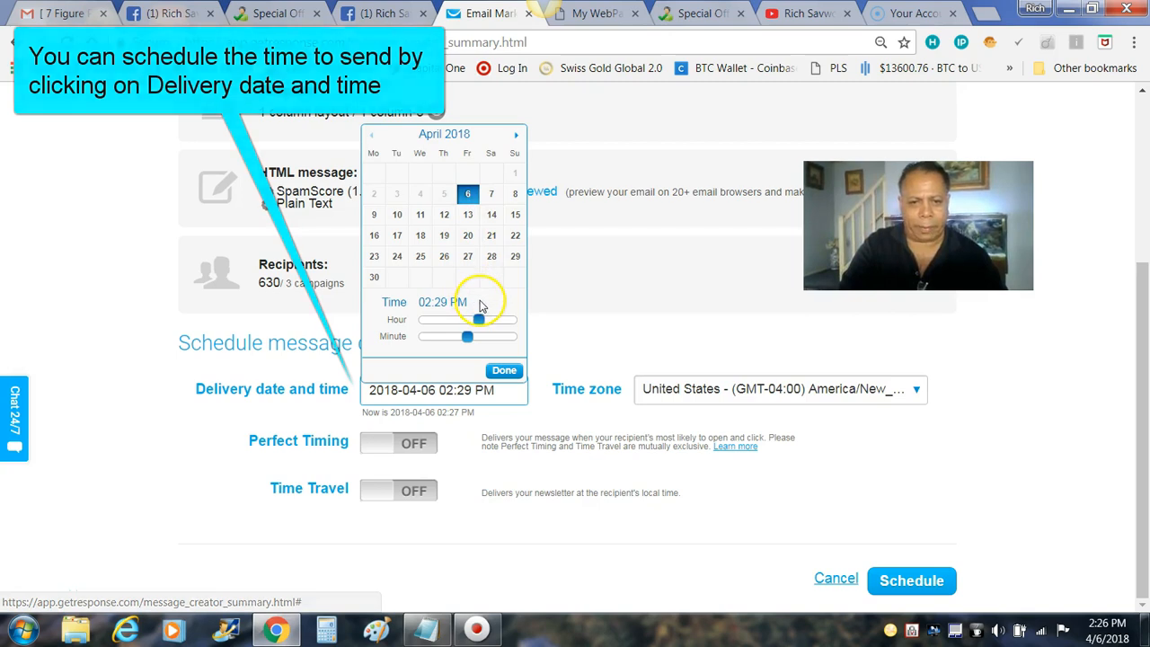
pyautogui.click(576, 288)
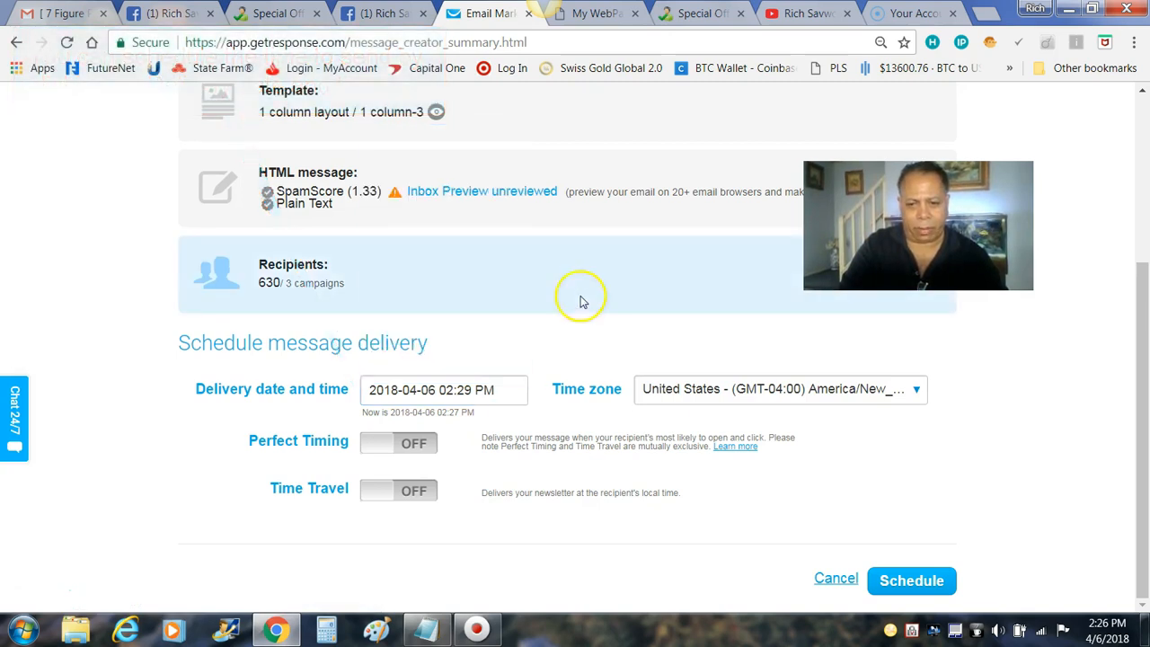
pyautogui.click(852, 583)
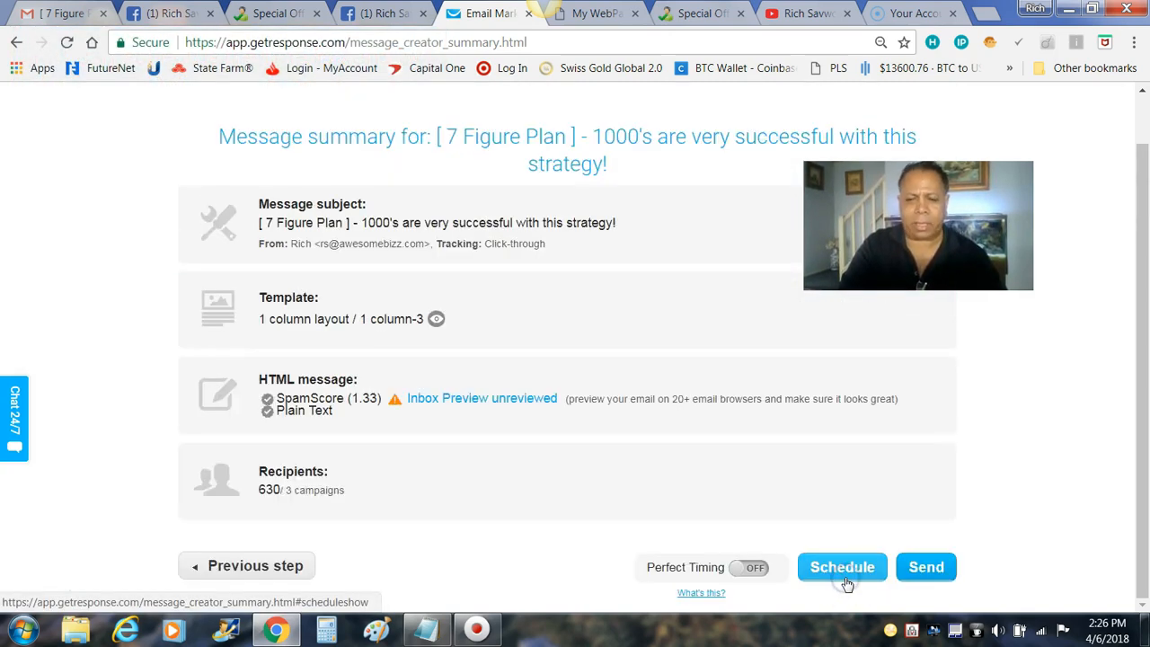
# Step: Send the "[ 7 Figure Plan ]" message to the selected campaigns immediately instead of scheduling it
pyautogui.click(928, 572)
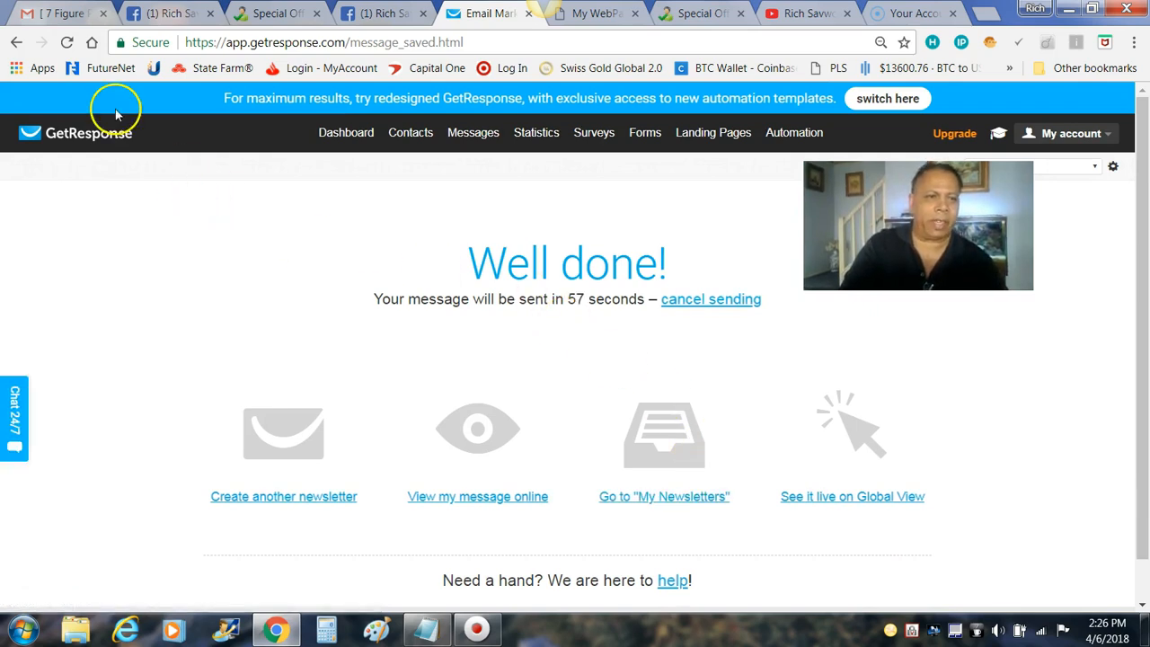
# Step: Switch to Gmail and delete the earlier "[ 7 Figure Plan ]" test email and the "Live Encore Training" email from the inbox
pyautogui.click(63, 15)
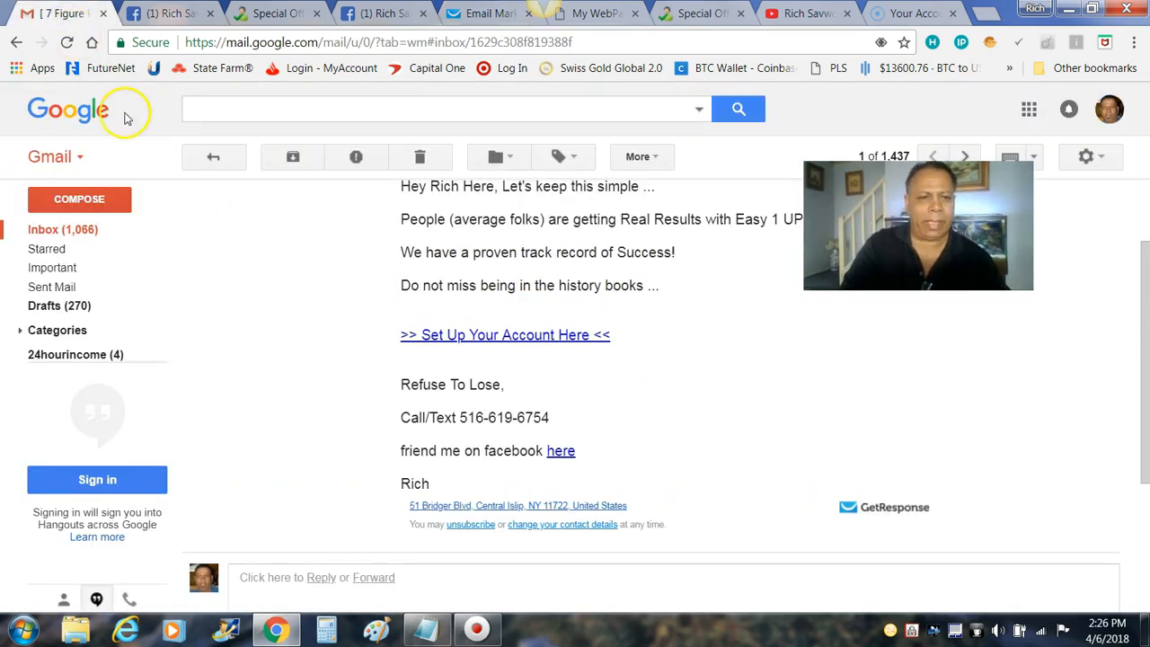
pyautogui.click(80, 230)
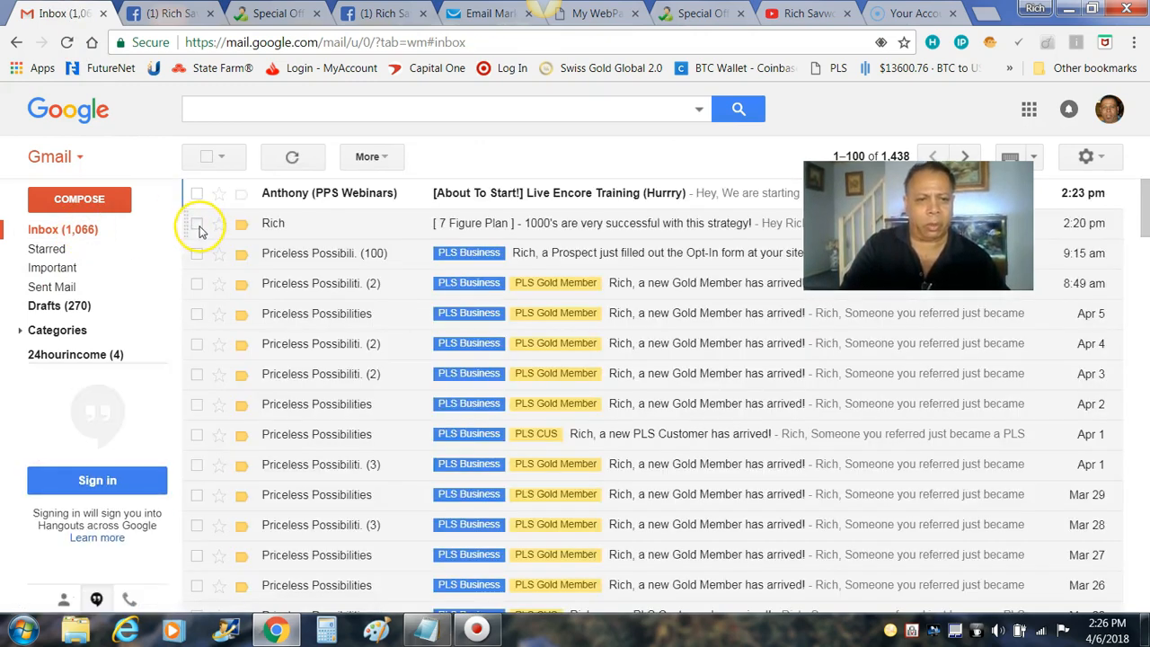
pyautogui.click(198, 225)
pyautogui.click(197, 193)
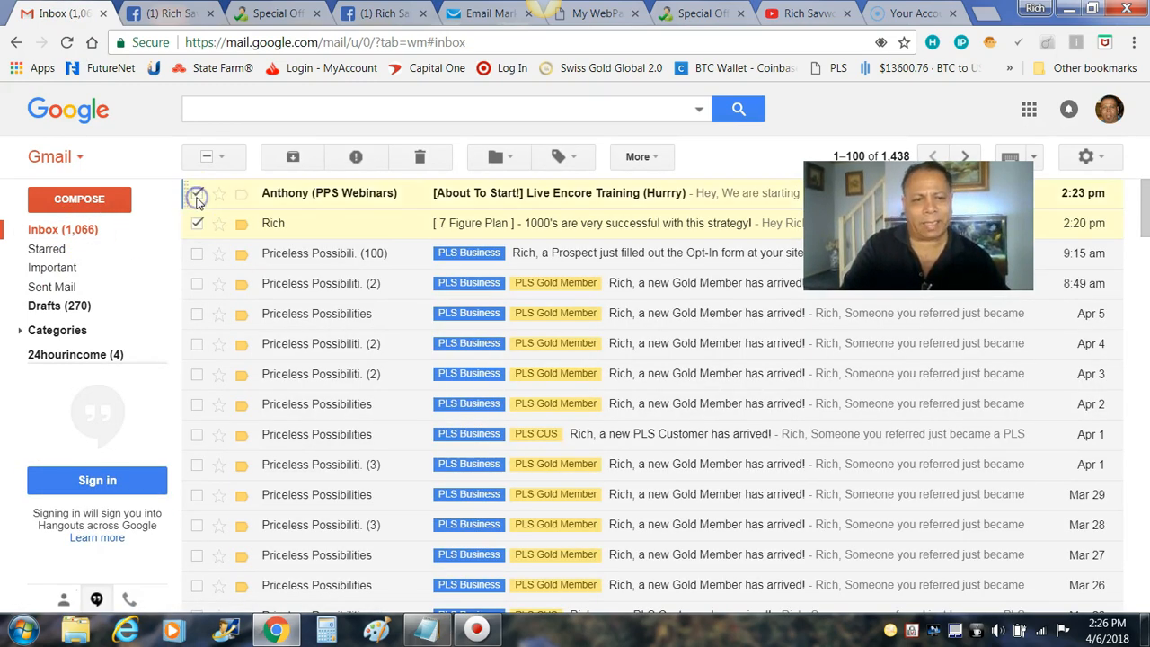
pyautogui.click(419, 159)
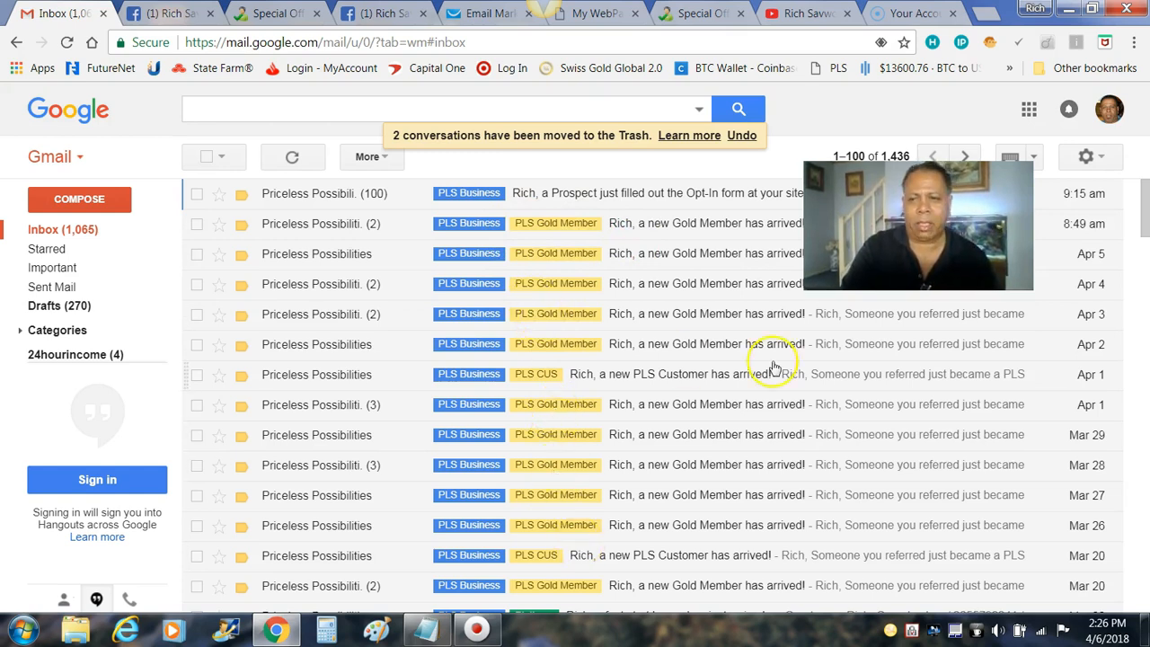
# Step: Check the Gmail inbox and the message's sending status in GetResponse, and open the GetResponse dashboard
pyautogui.scroll(-1, 1146, 239)
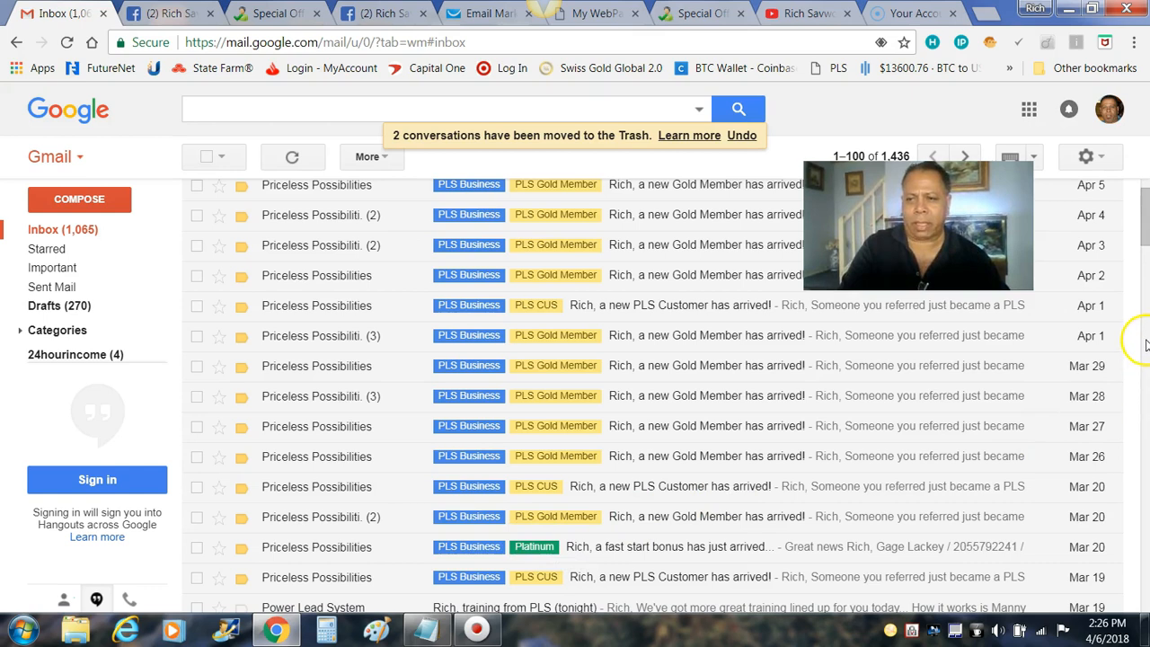
pyautogui.moveTo(1135, 227); pyautogui.dragTo(1146, 206)
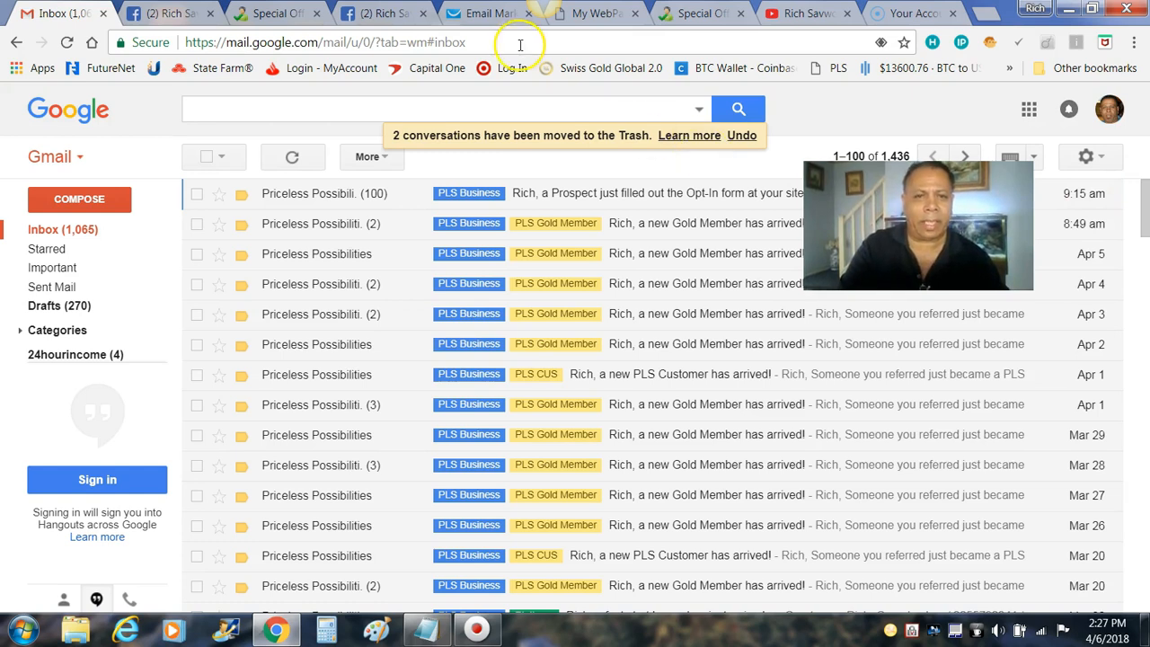
pyautogui.click(482, 15)
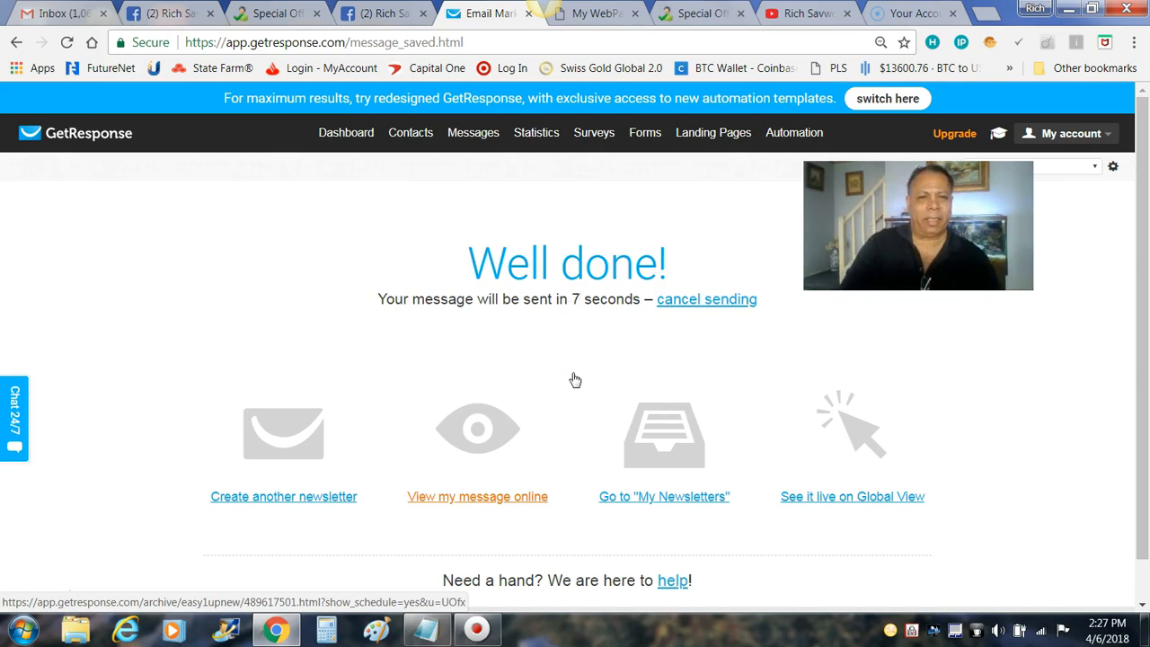
pyautogui.click(376, 15)
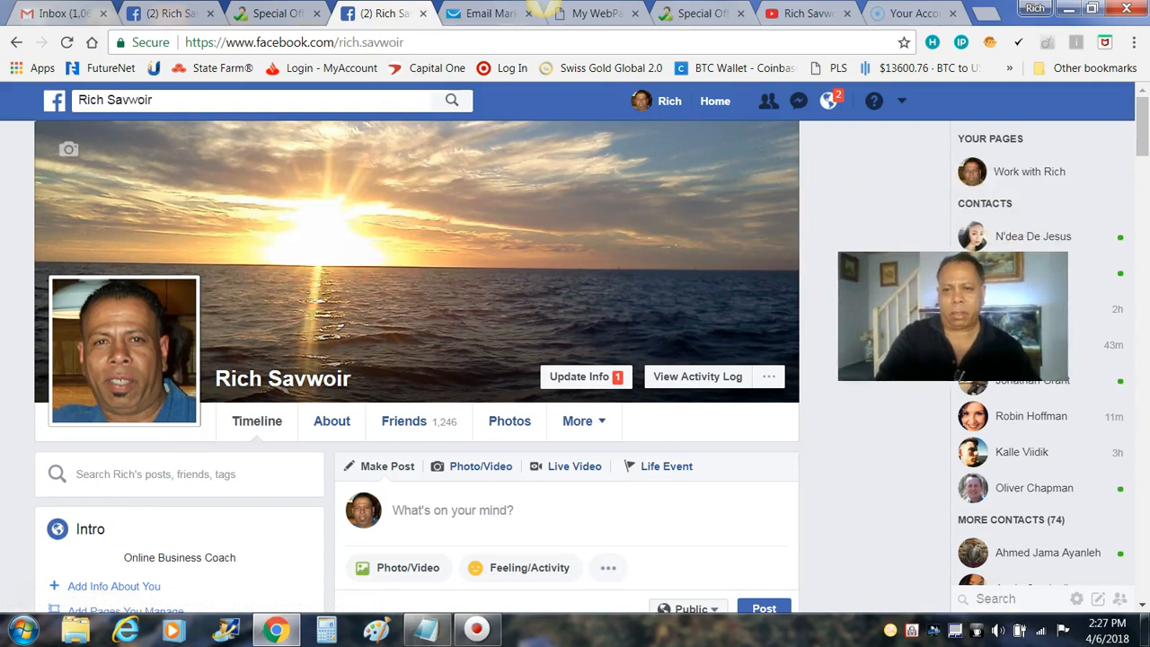
pyautogui.hotkey('ctrl', '1')
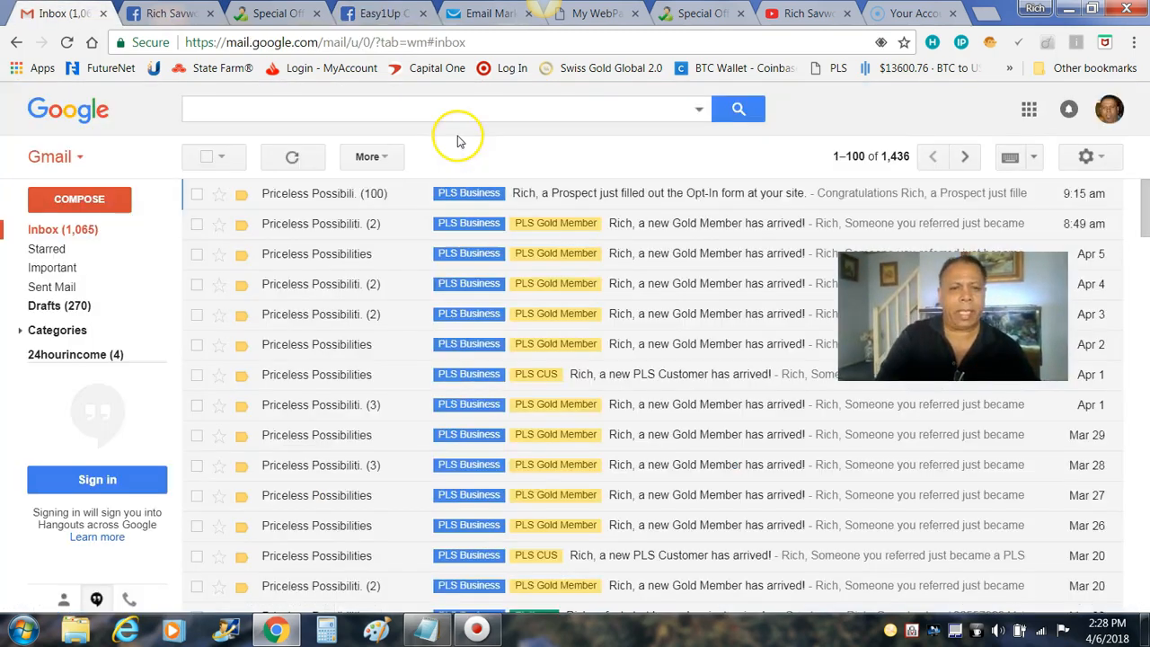
pyautogui.click(460, 16)
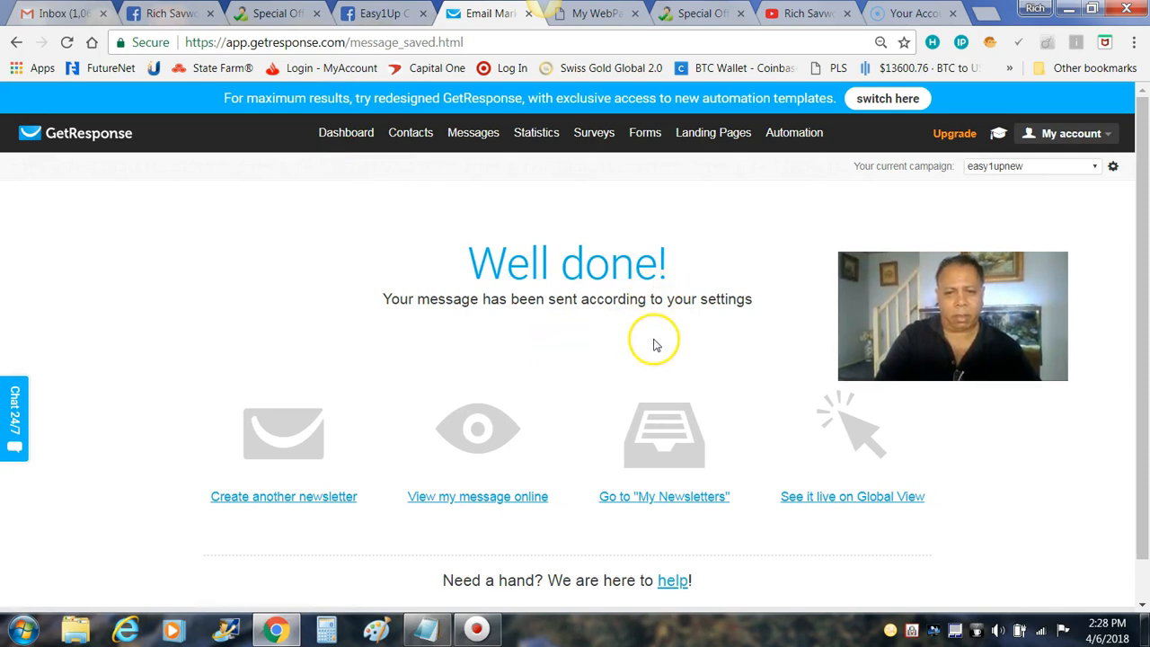
pyautogui.click(342, 144)
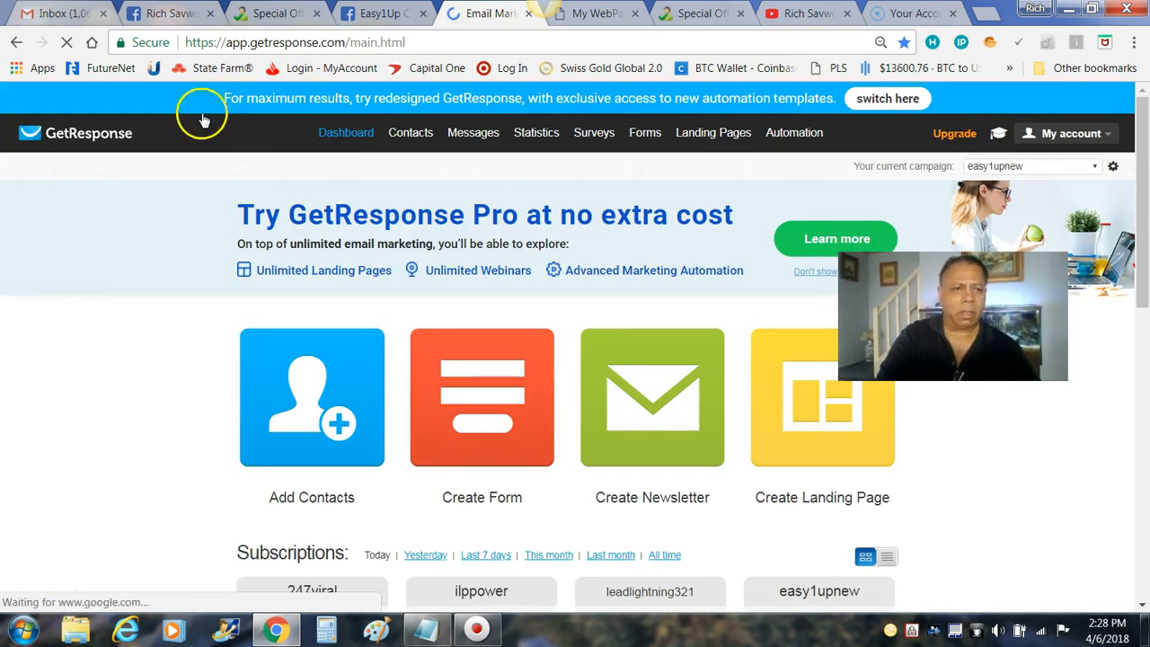
# Step: Open the delivered "[ 7 Figure Plan ]" newsletter in Gmail, test its ">> Set Up Your Account Here <<" link and return to GetResponse
pyautogui.click(59, 13)
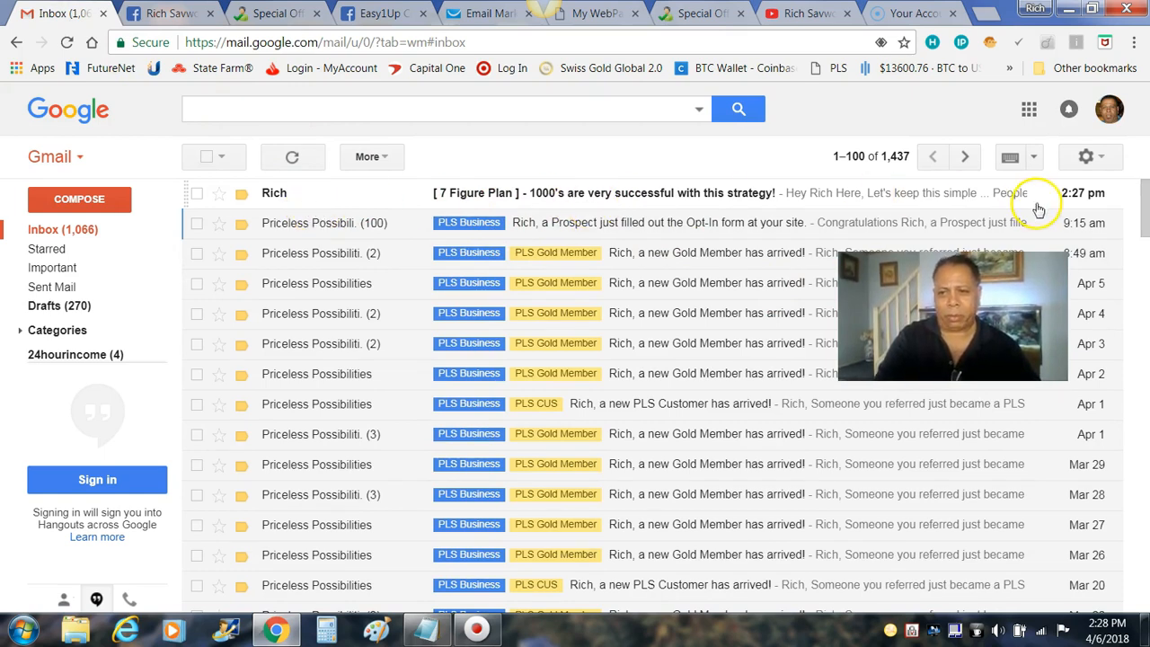
pyautogui.click(670, 201)
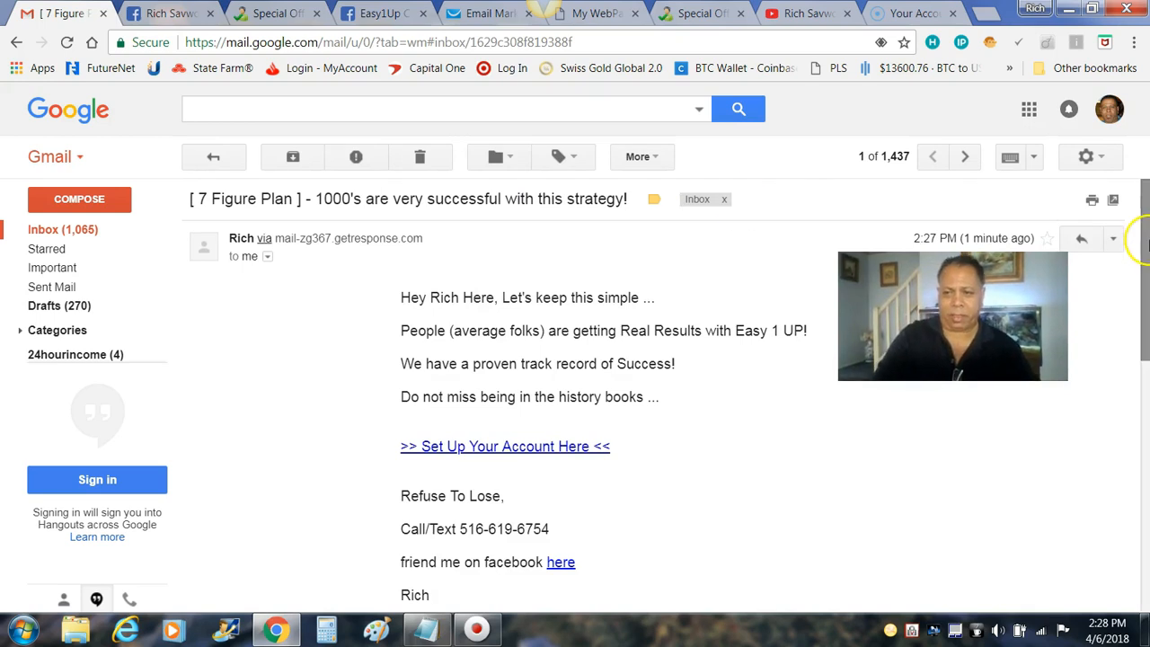
pyautogui.scroll(-1, 575, 305)
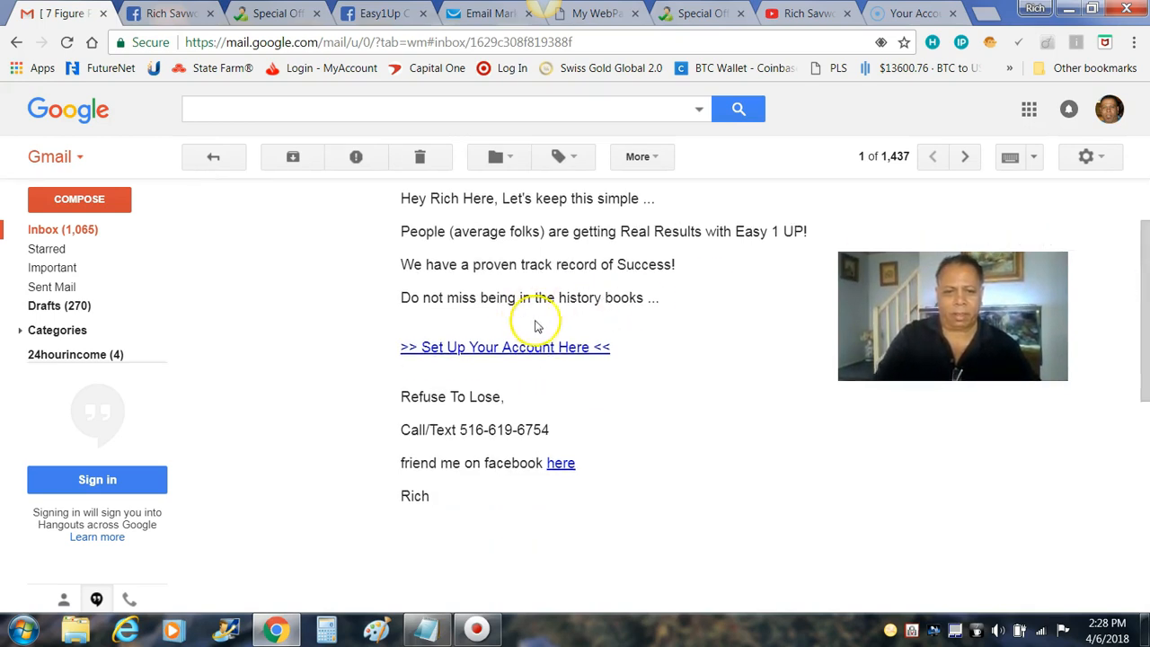
pyautogui.click(540, 348)
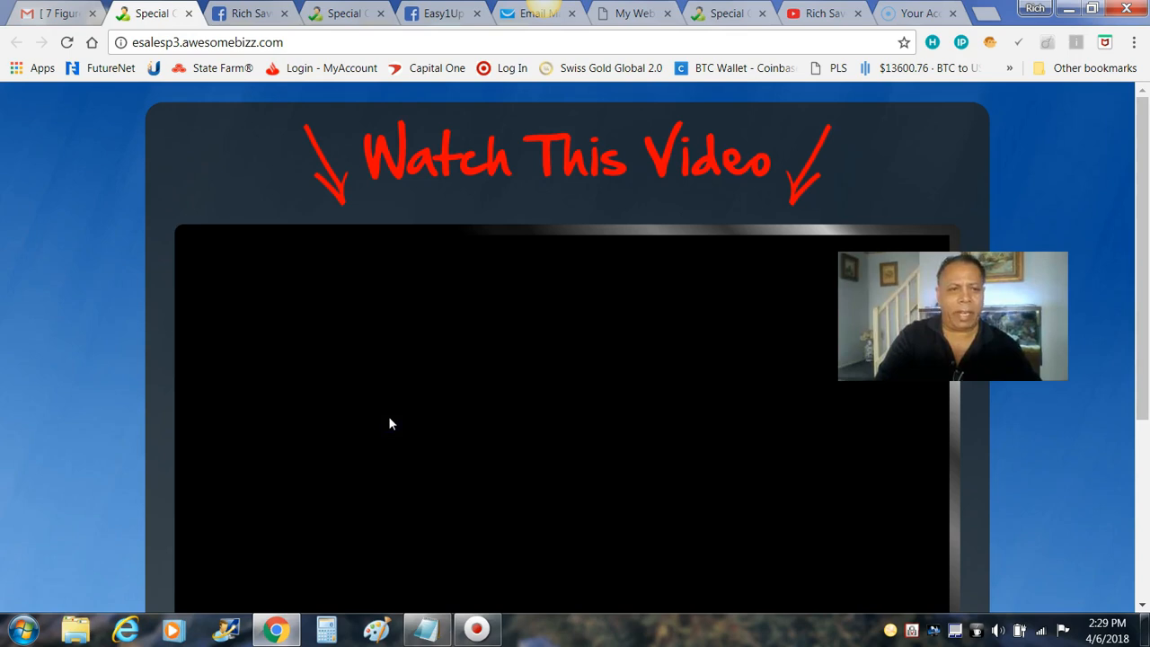
pyautogui.click(507, 13)
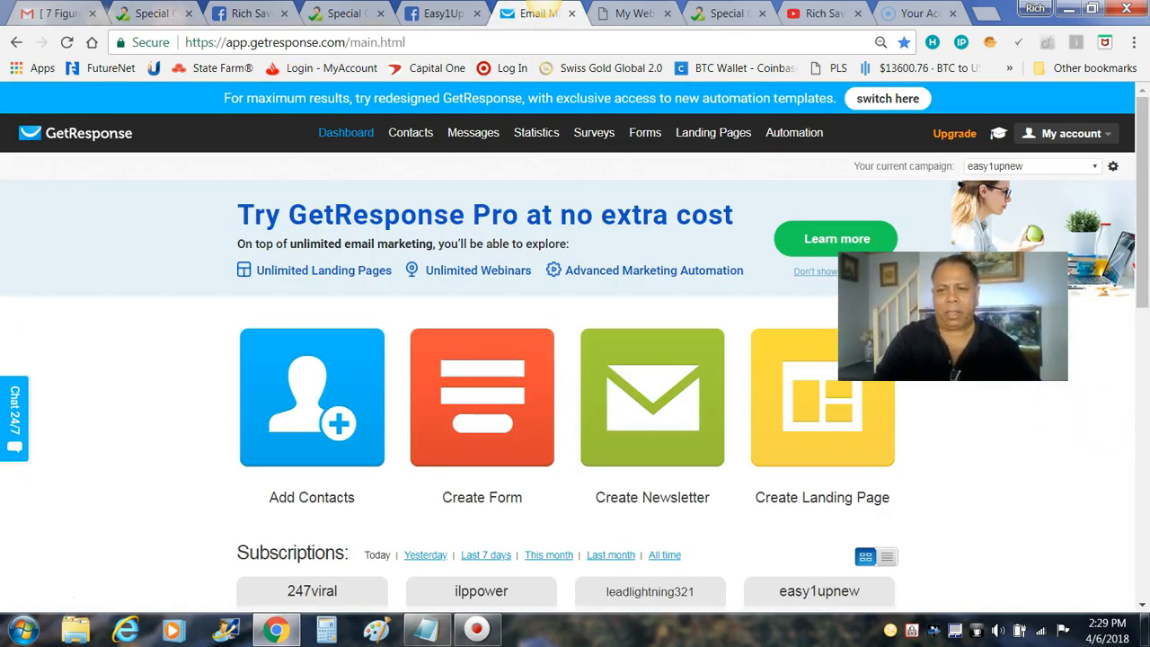